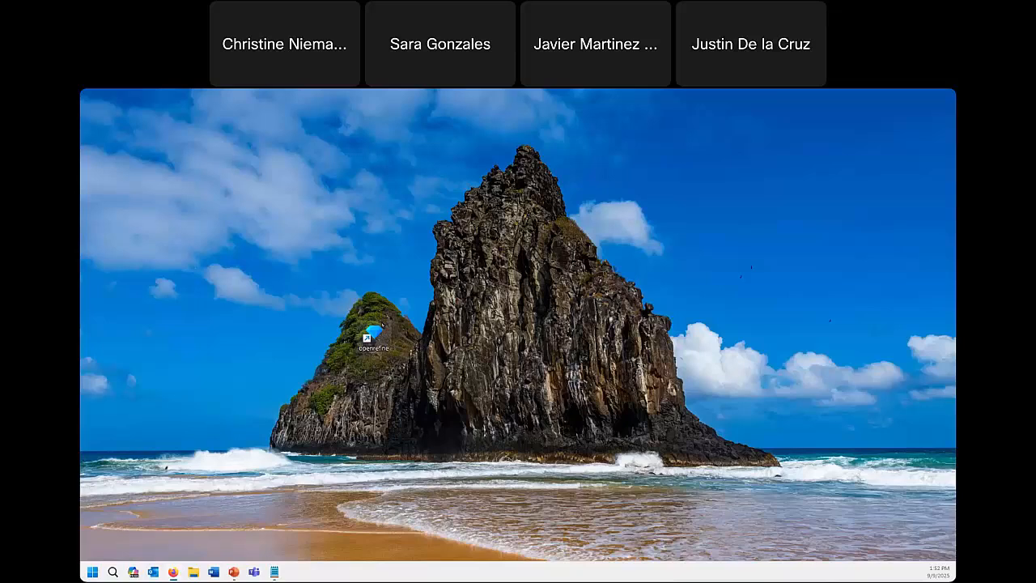
Launch OpenRefine from its desktop shortcut, minimise the server console and bring up the OpenRefine browser window
click(378, 334)
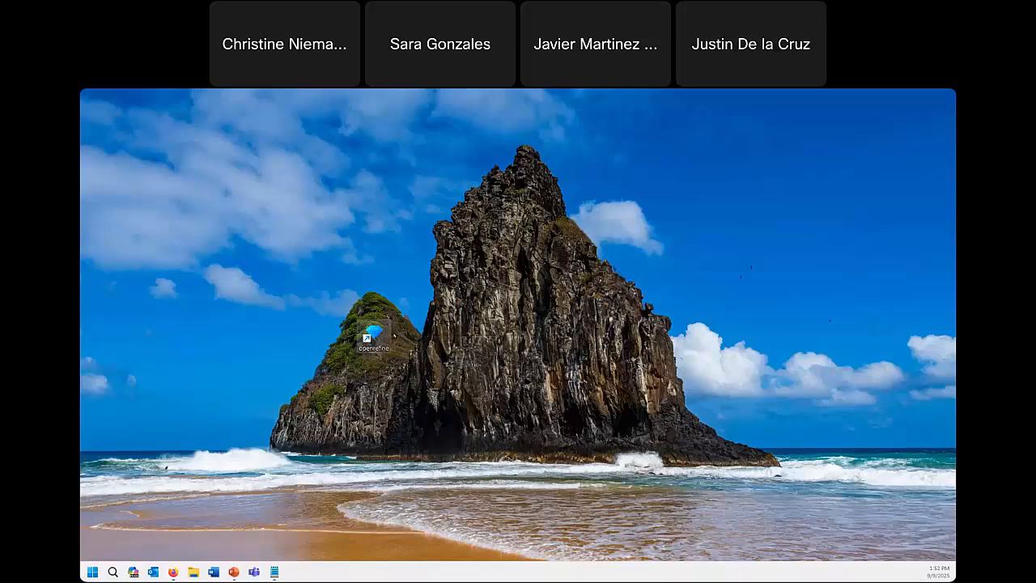
double_click(376, 335)
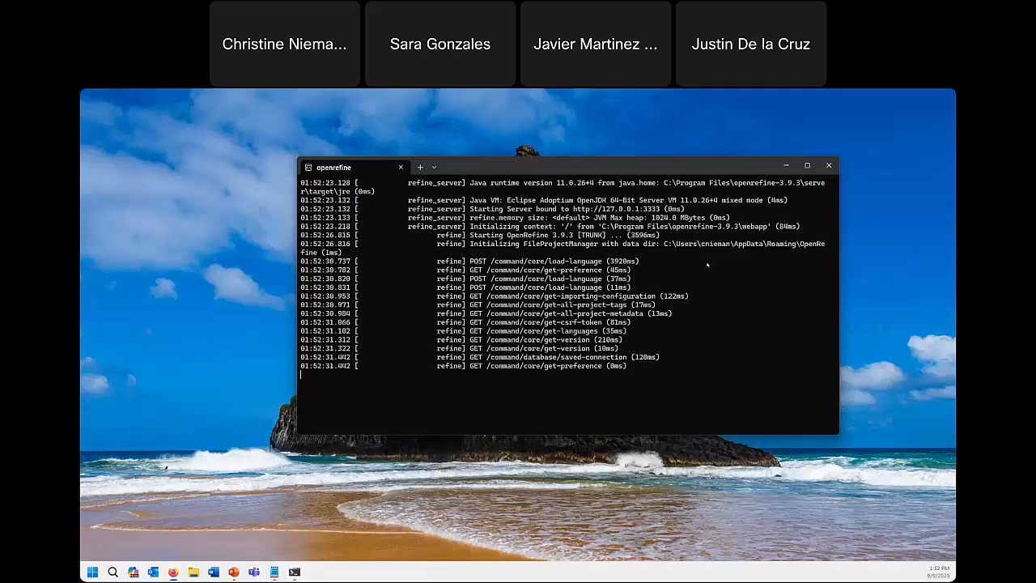
click(786, 166)
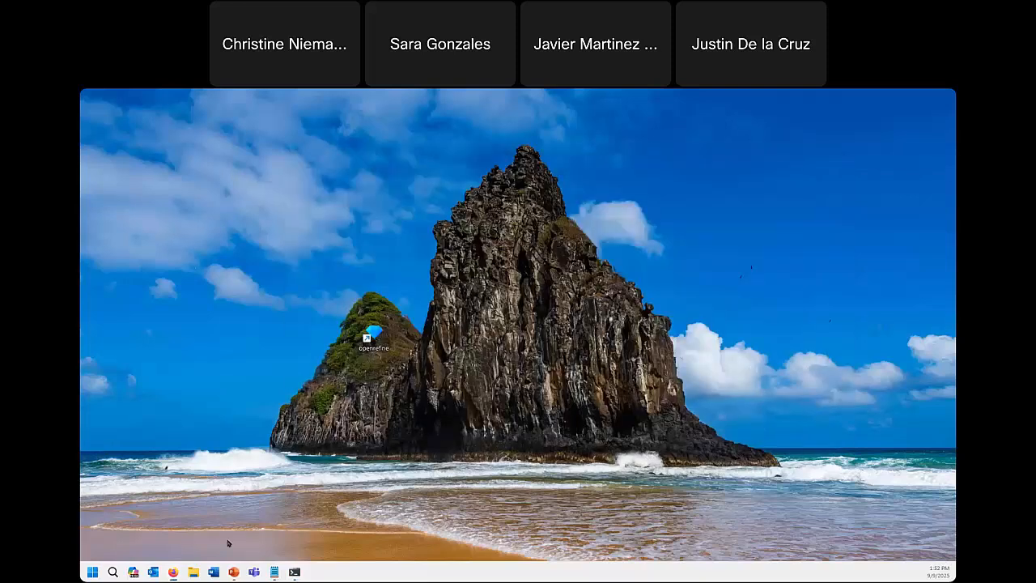
mouse_move(175, 573)
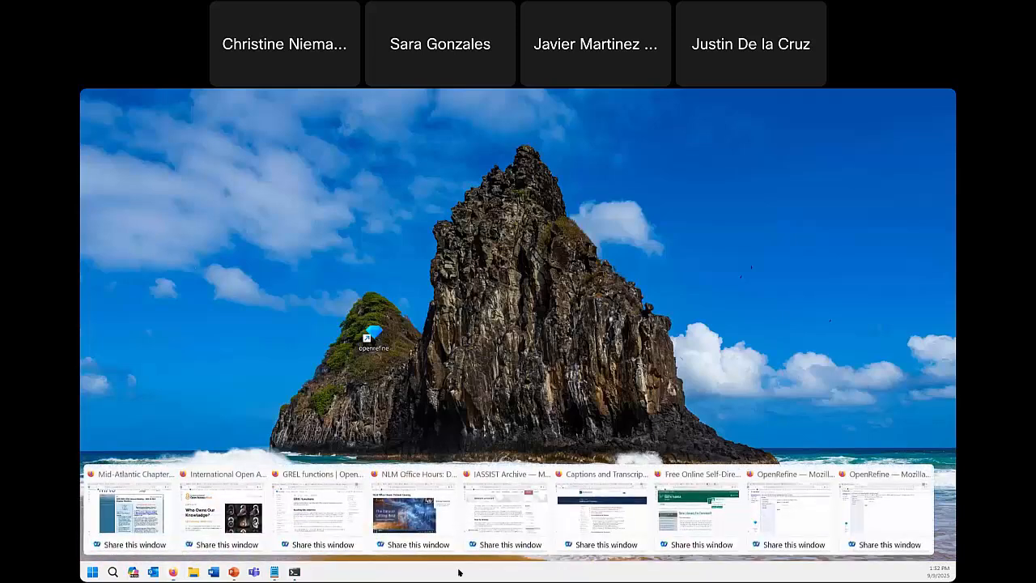
click(882, 515)
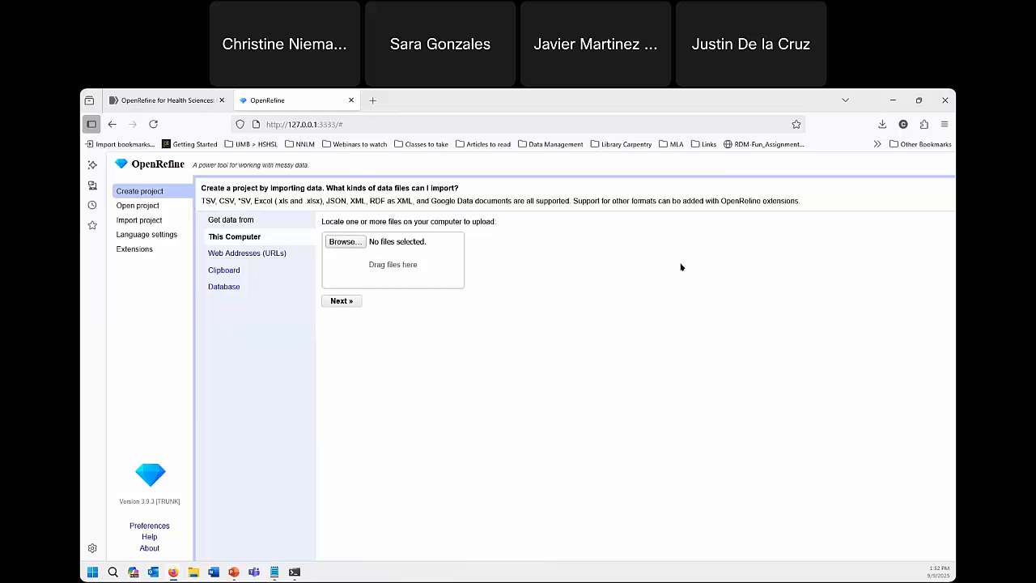
right_click(217, 575)
click(208, 547)
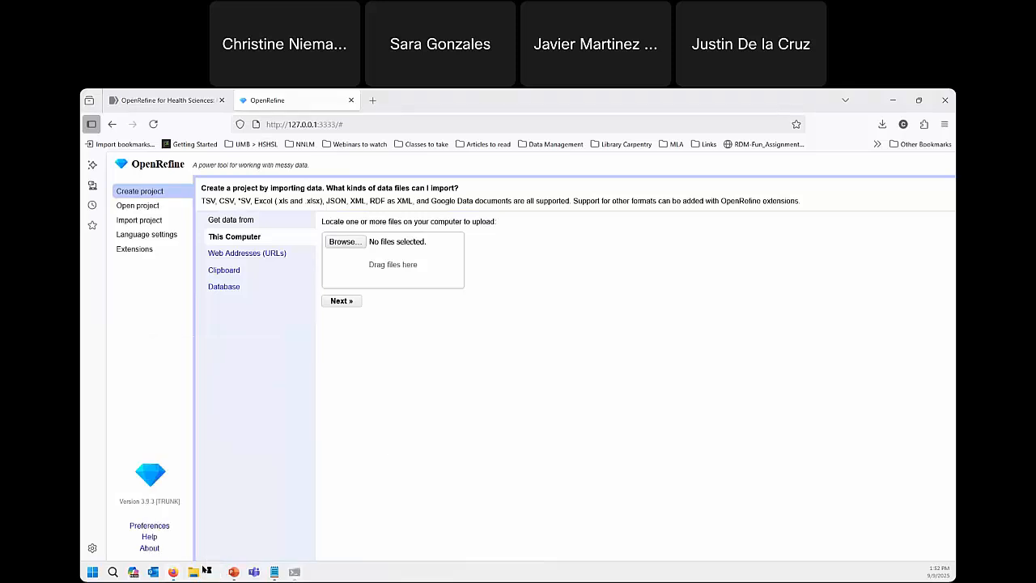
mouse_move(173, 571)
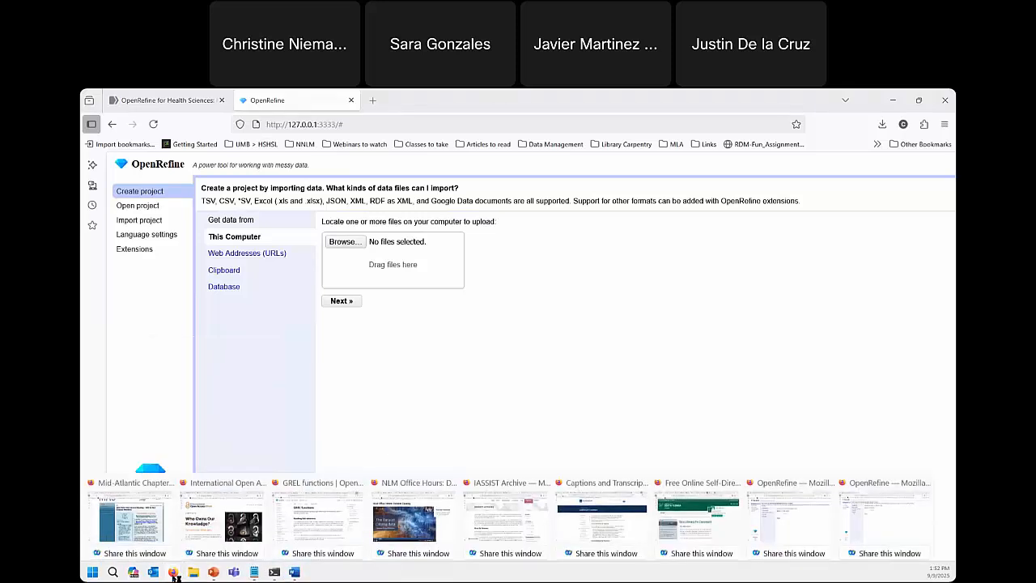
click(834, 508)
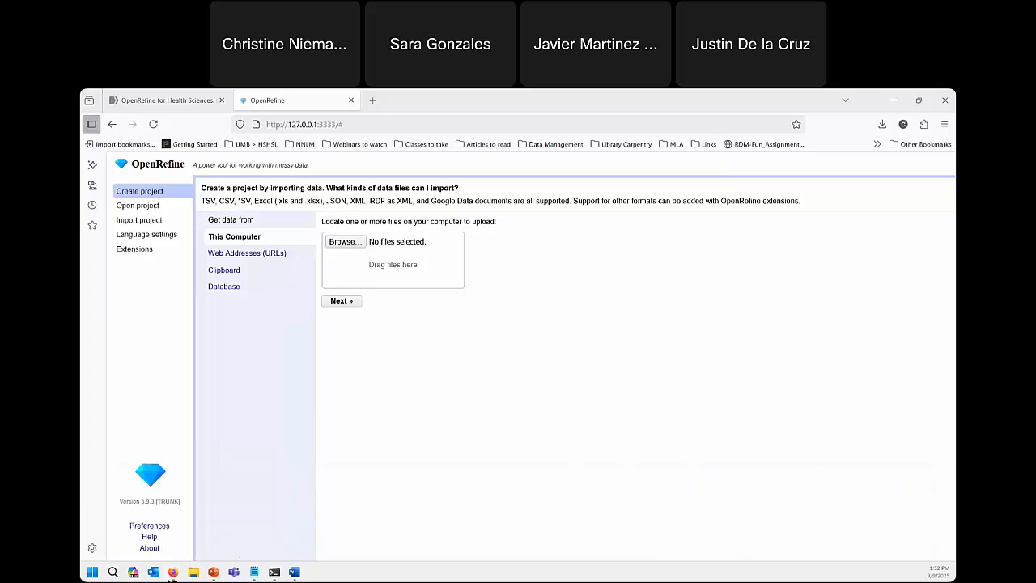
mouse_move(173, 575)
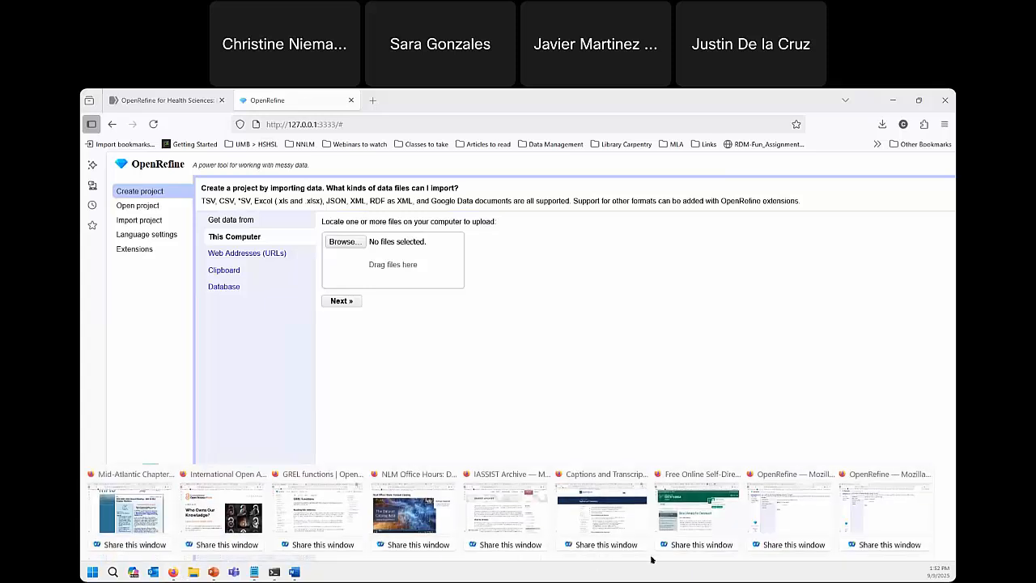
click(875, 515)
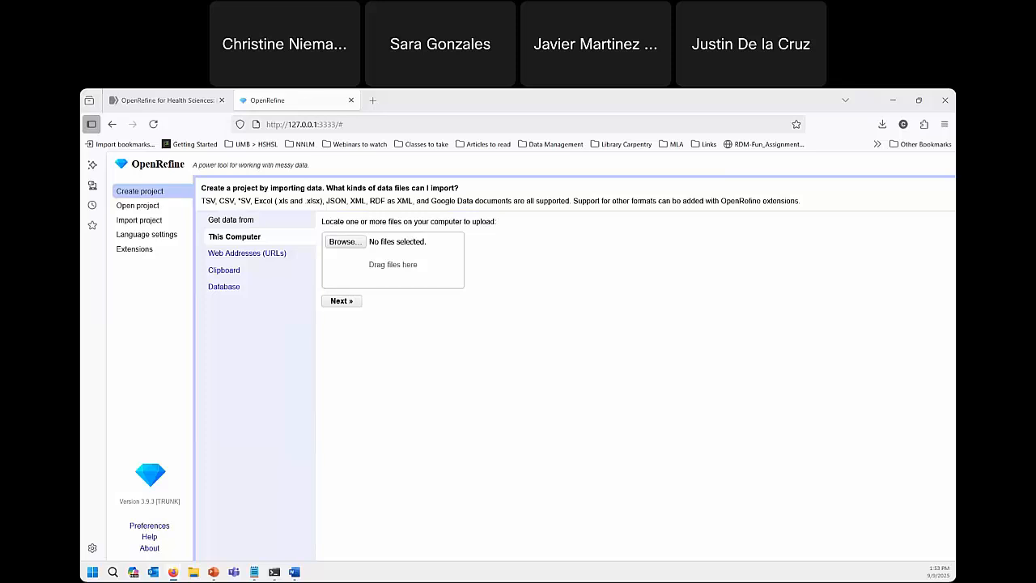
Highlight the local server address 127.0.0.1:3333 in the OpenRefine page's URL without changing it
click(288, 124)
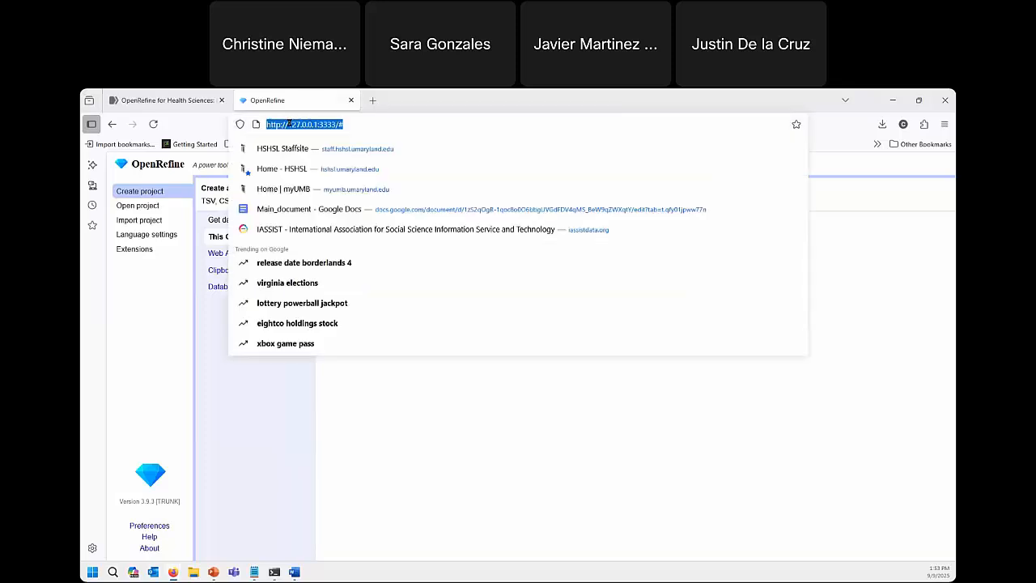
click(289, 126)
drag(289, 126, 341, 124)
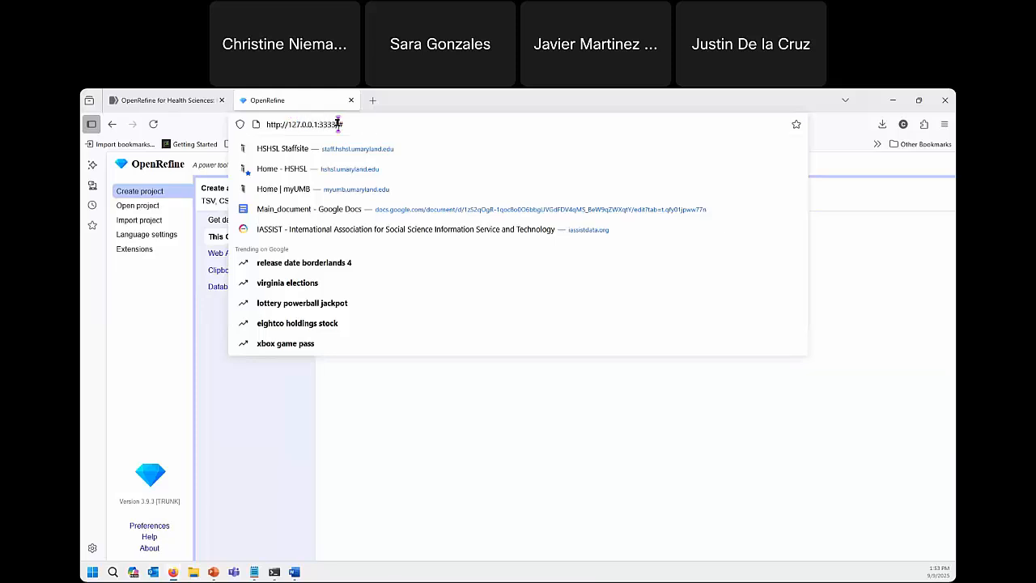
shift+click(289, 124)
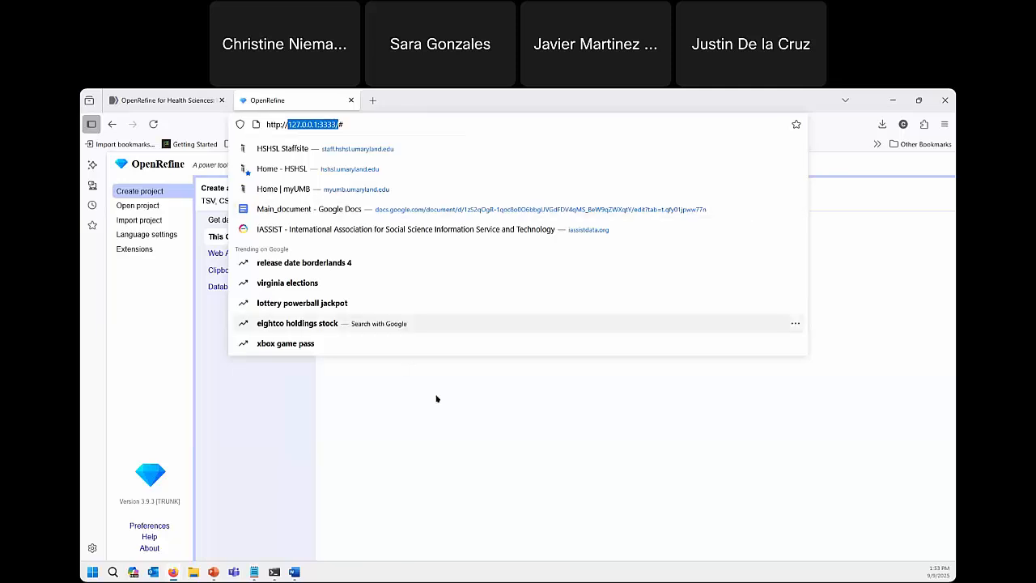
click(460, 437)
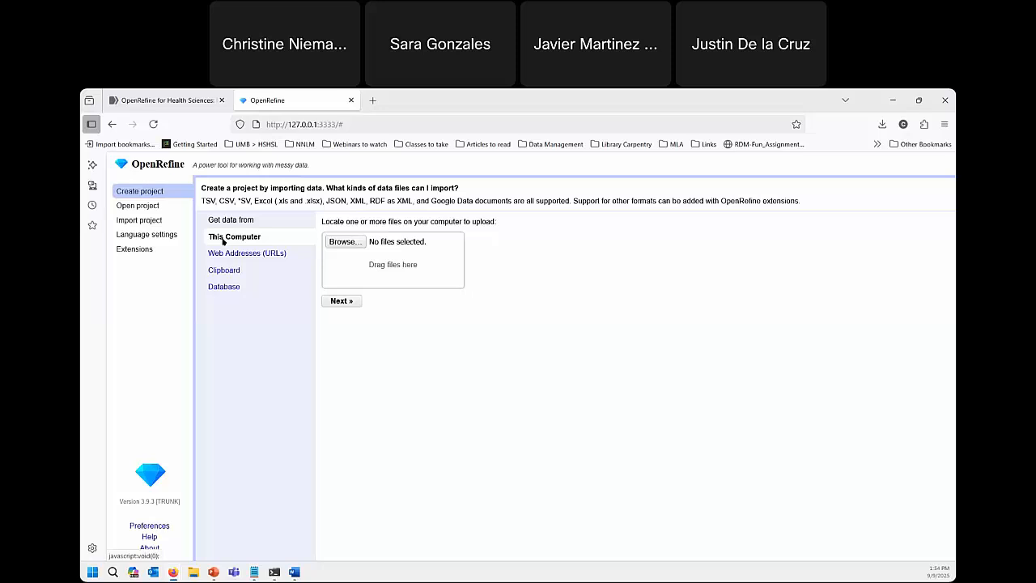
Load OpenRefinePart1_Bibliographic_Dataset.xlsx from this computer and continue to its parsing preview
click(348, 242)
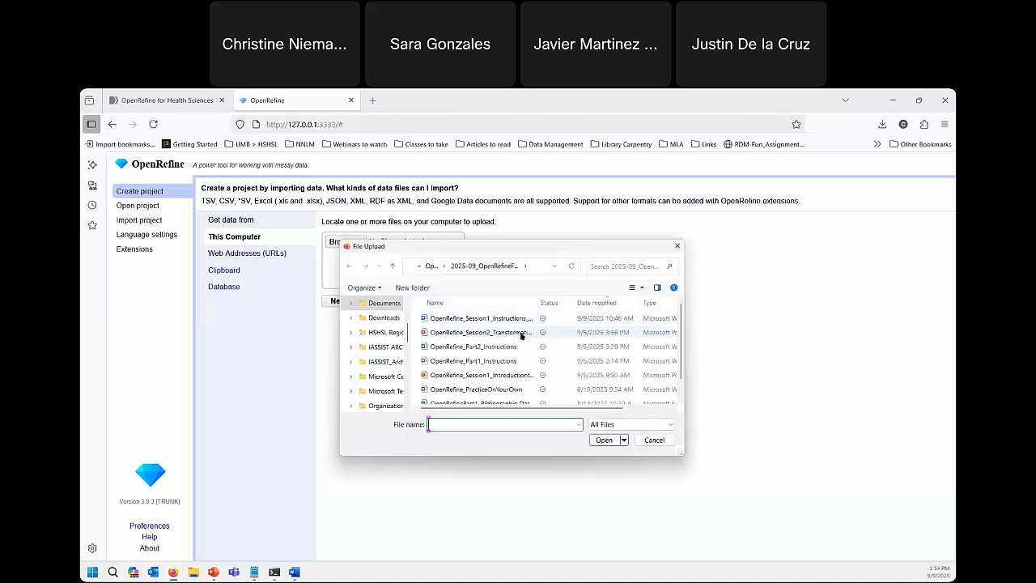
scroll(522, 334, down, 1)
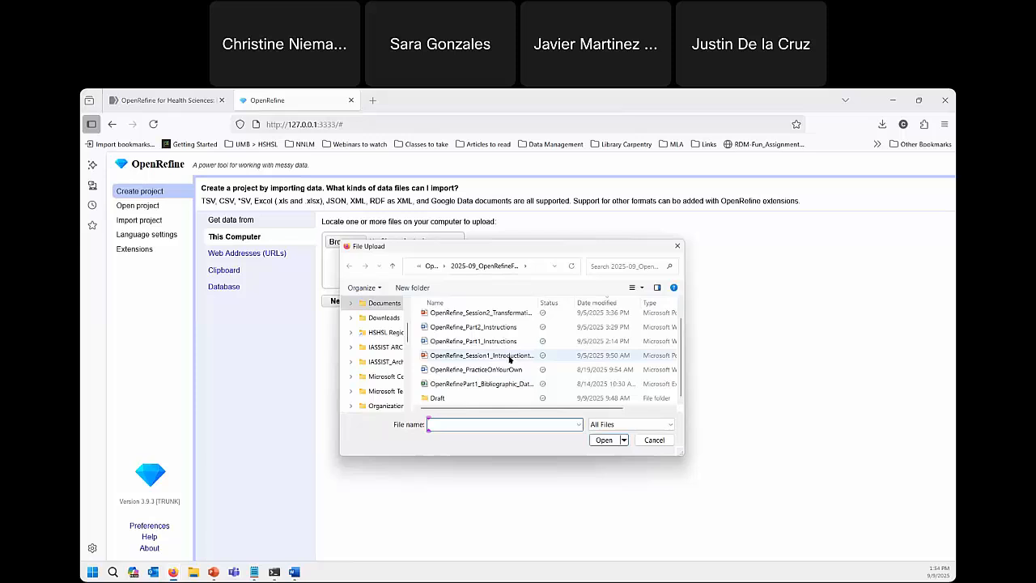
click(478, 383)
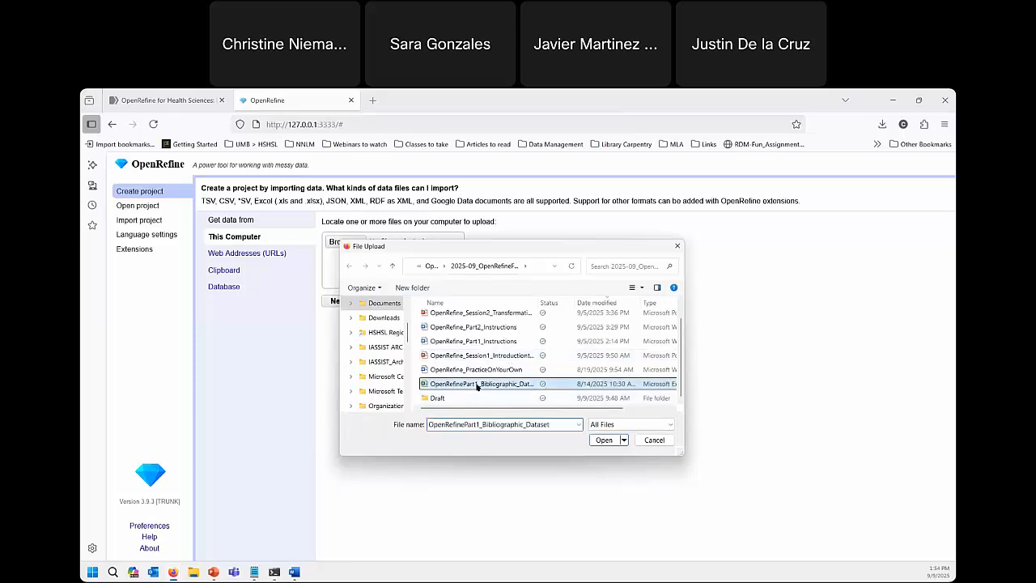
click(604, 440)
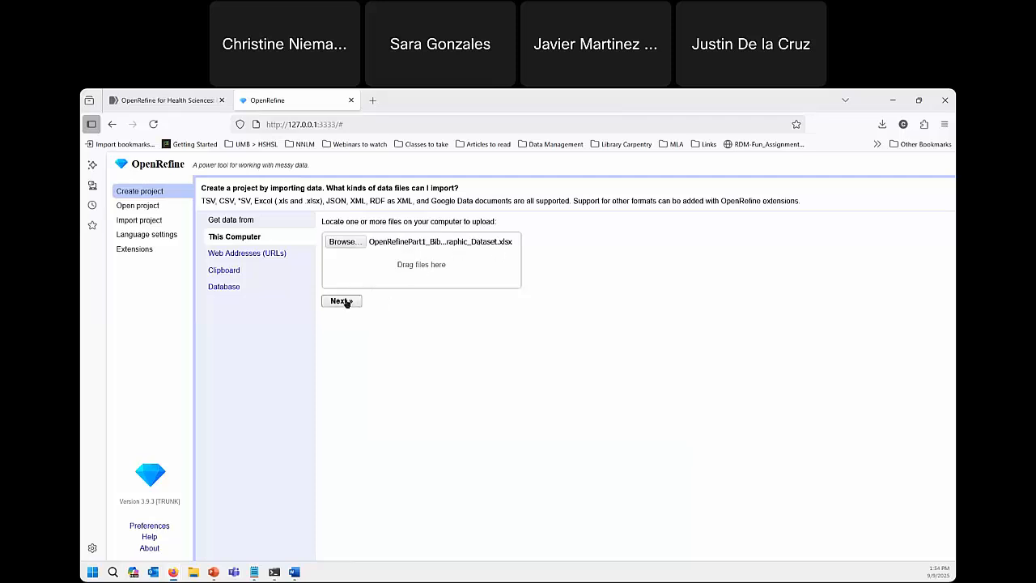
click(346, 302)
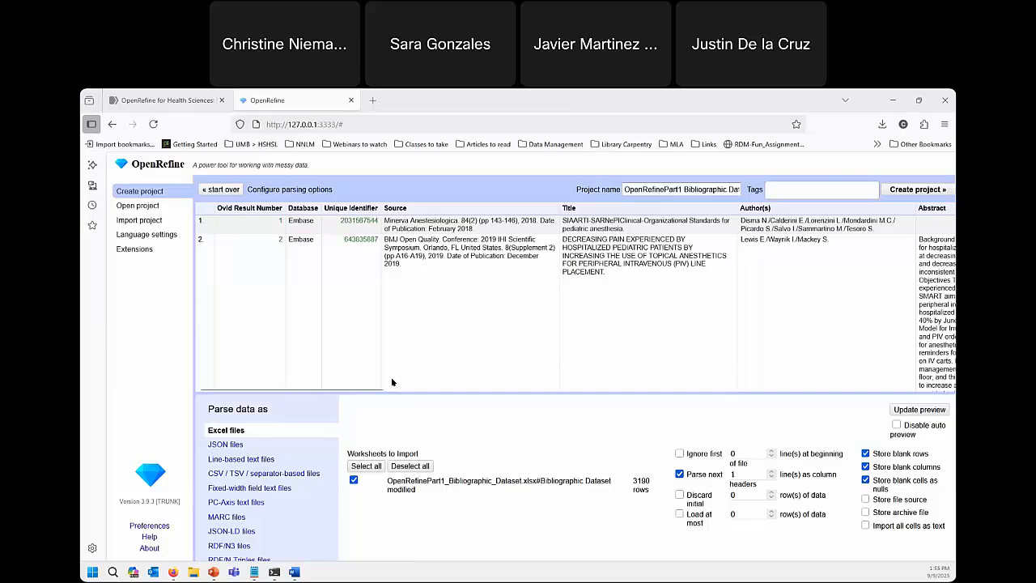
Examine the column headers and columns of the import preview and refresh the preview
drag(375, 390, 340, 403)
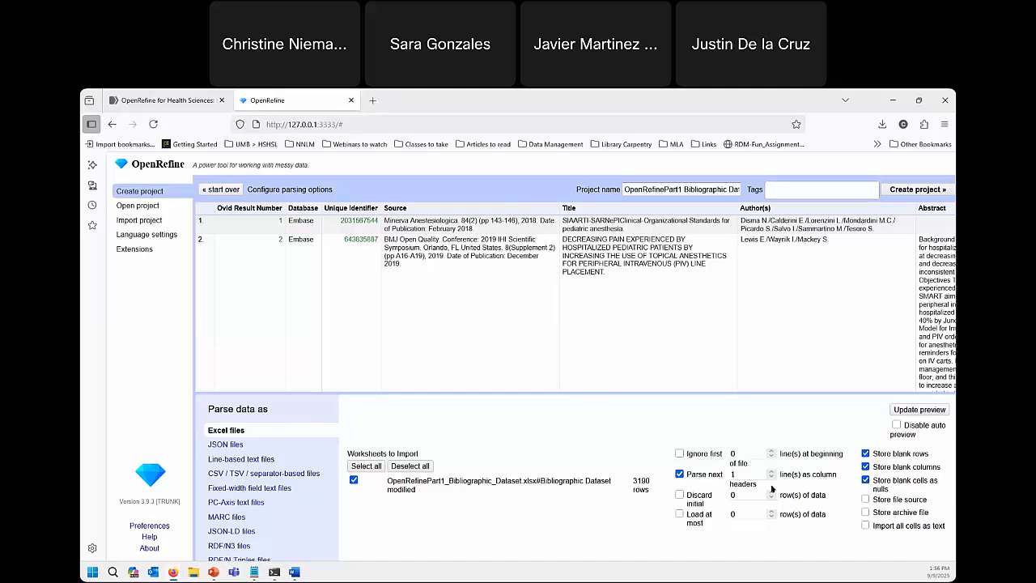
drag(217, 207, 399, 209)
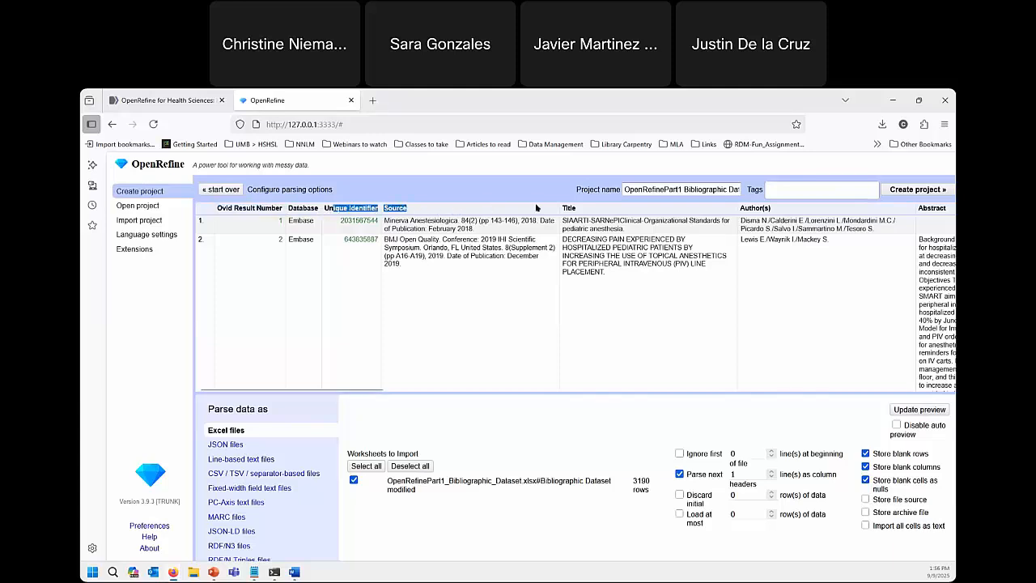
drag(562, 208, 763, 209)
click(763, 209)
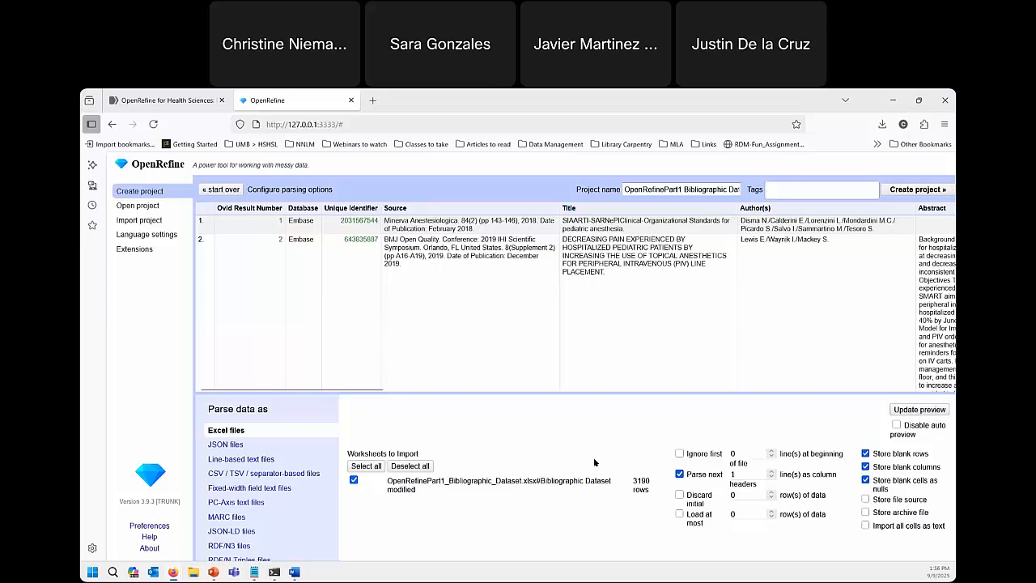
click(921, 411)
drag(370, 390, 346, 408)
Replace the project name's text after Part1 so that it reads OpenRefinePart1_NNLM_2025-09-09
click(629, 188)
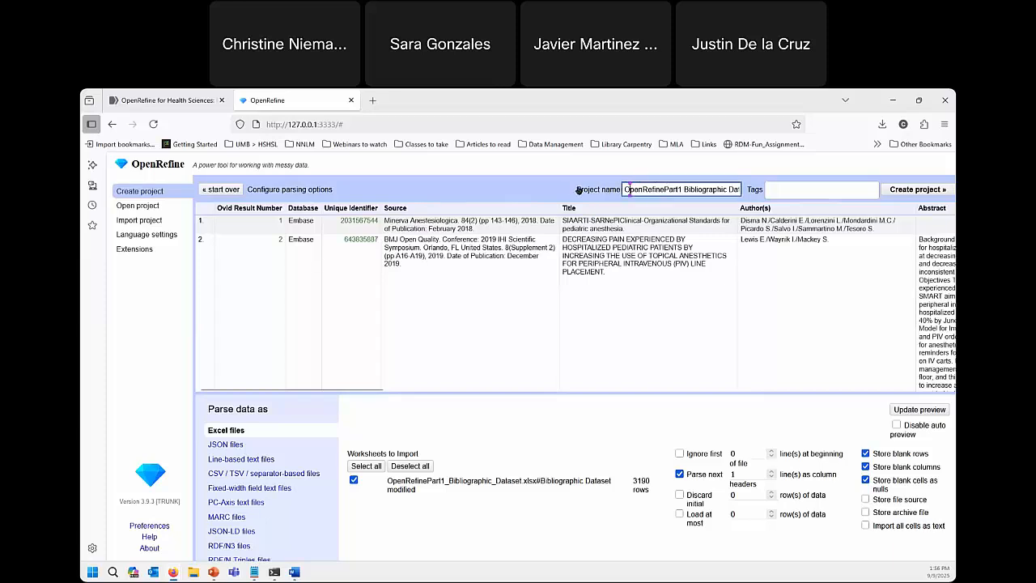
click(685, 190)
drag(682, 190, 763, 184)
click(663, 189)
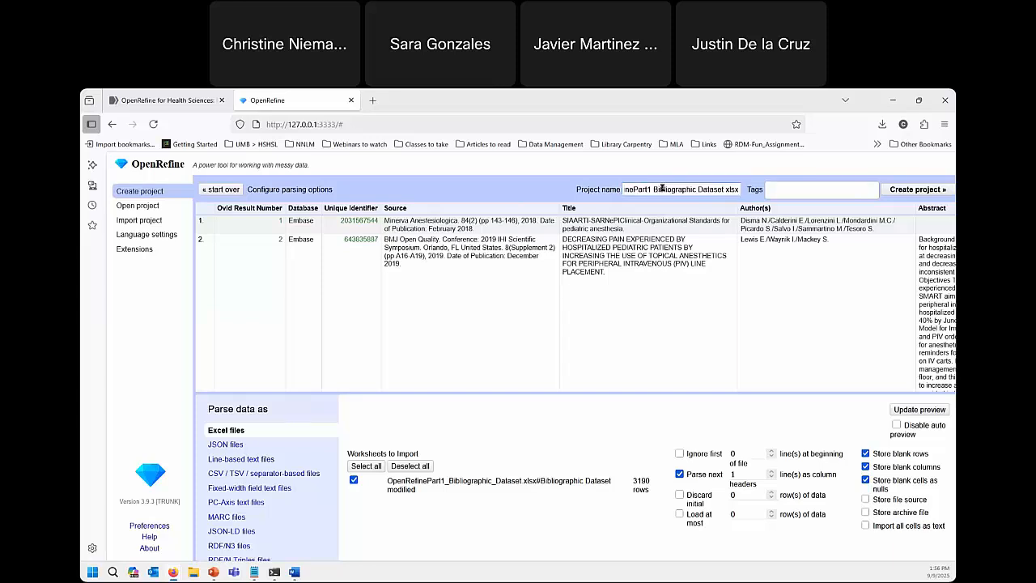
drag(652, 189, 802, 189)
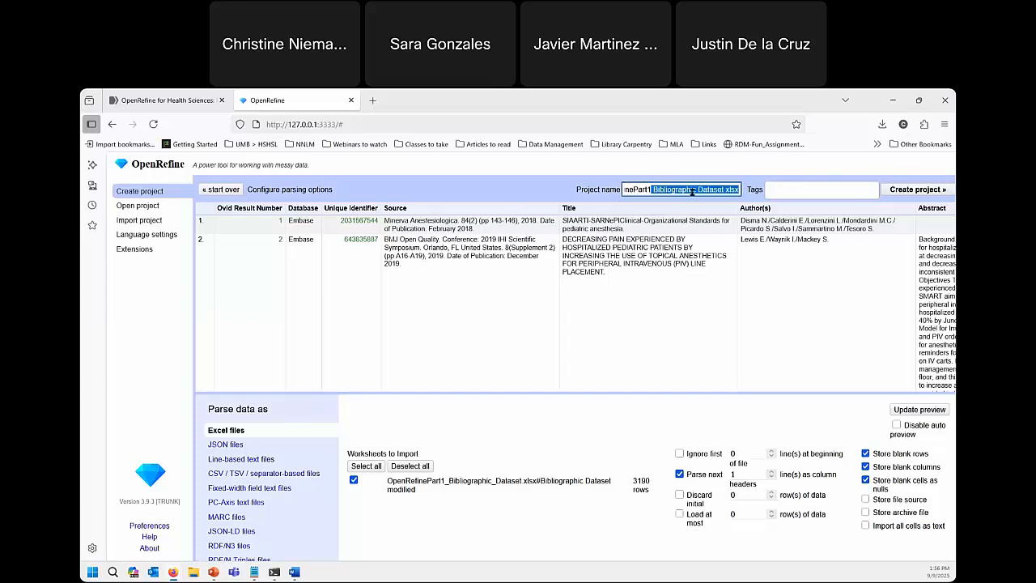
key(BackSpace)
text(_NNLM_2025-09-09)
Review the parts of the new project name and create the project from the previewed dataset
click(686, 188)
drag(671, 189, 584, 196)
click(686, 188)
click(676, 191)
click(711, 189)
drag(712, 189, 739, 190)
click(713, 190)
click(685, 188)
click(644, 189)
drag(670, 188, 599, 189)
click(664, 190)
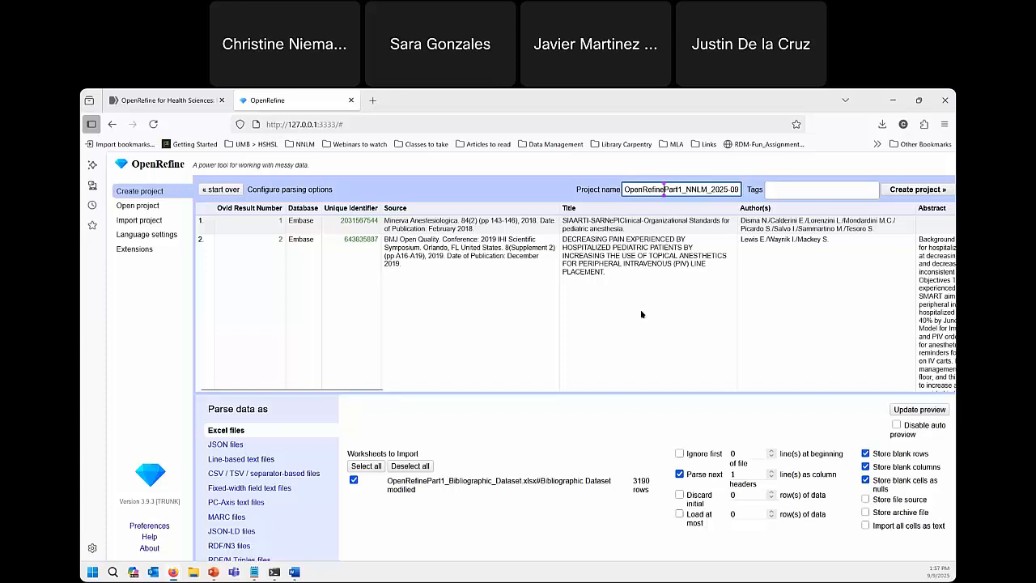
click(917, 190)
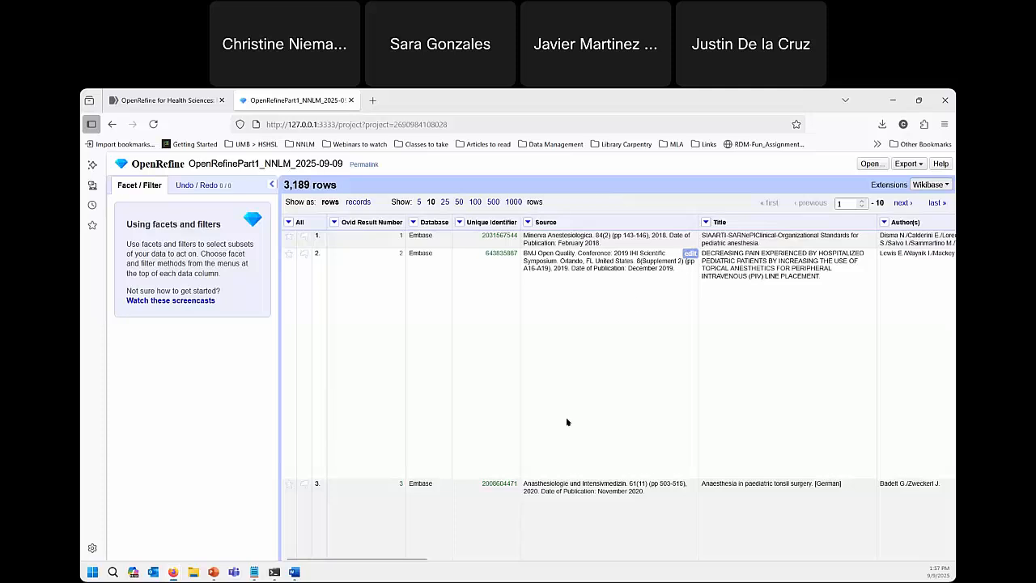
Look through the new project's columns and its first page of ten rows
mouse_move(385, 556)
mouse_down()
mouse_move(423, 559)
mouse_move(359, 562)
mouse_move(381, 562)
mouse_up()
drag(419, 561, 377, 562)
scroll(410, 531, down, 1)
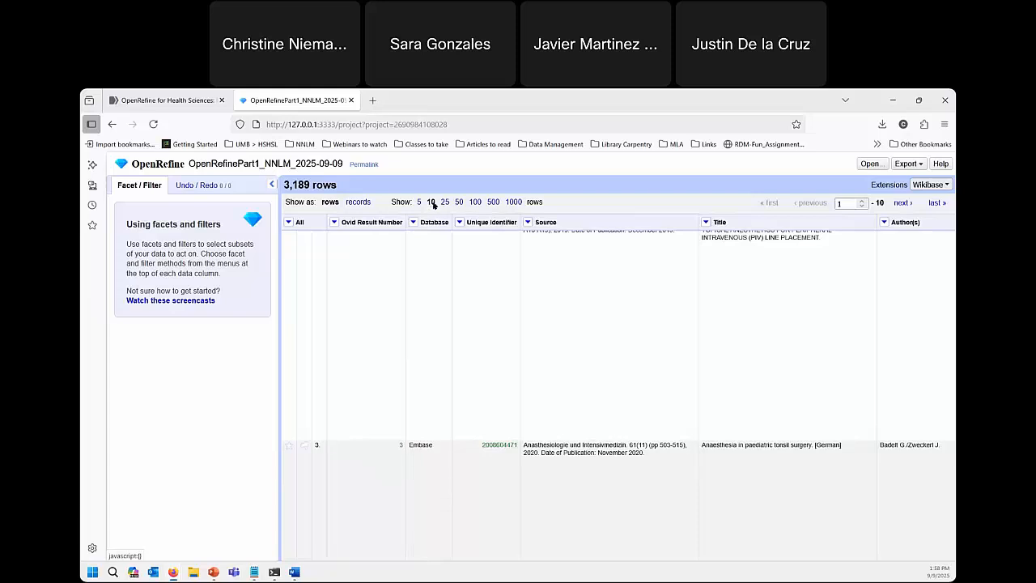
scroll(446, 470, down, 10)
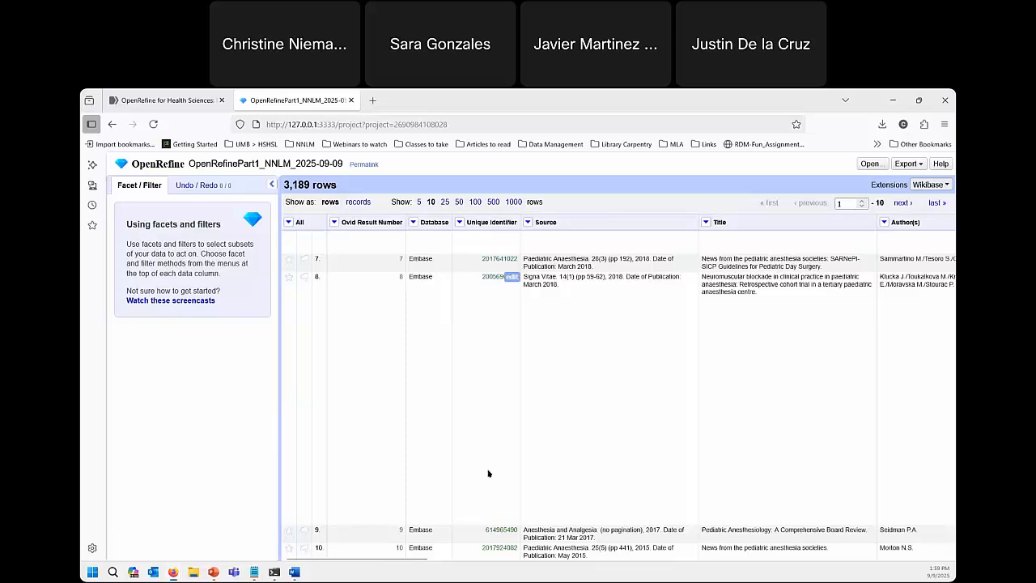
scroll(497, 384, up, 8)
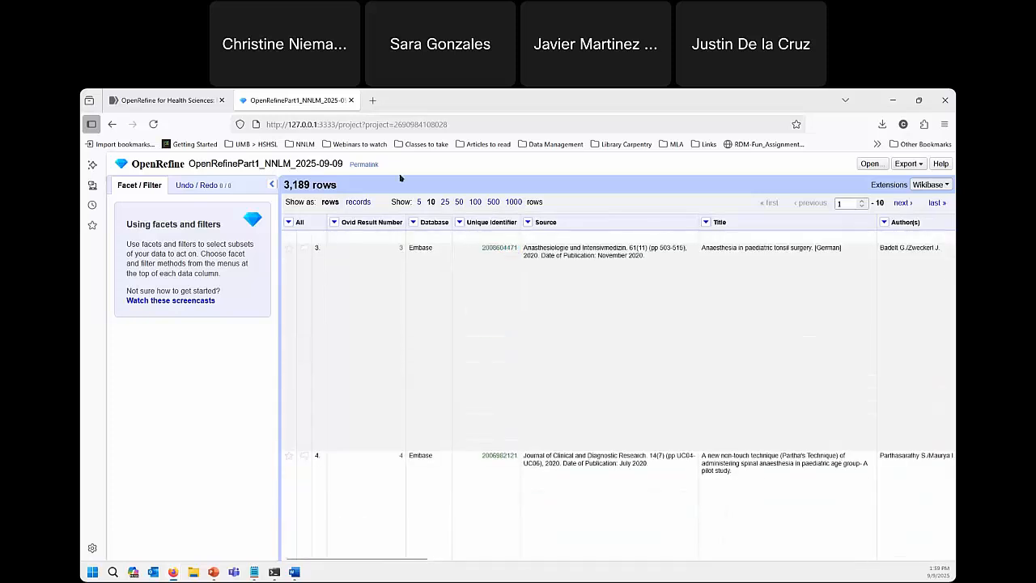
Try showing 5 rows per page, change the display to 25 rows and look through them
click(419, 202)
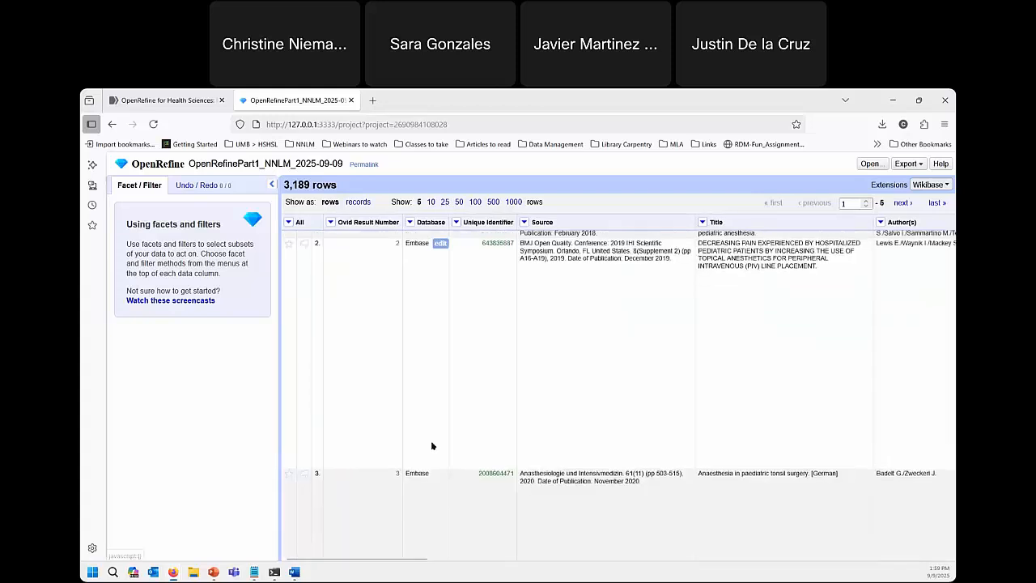
scroll(431, 446, down, 4)
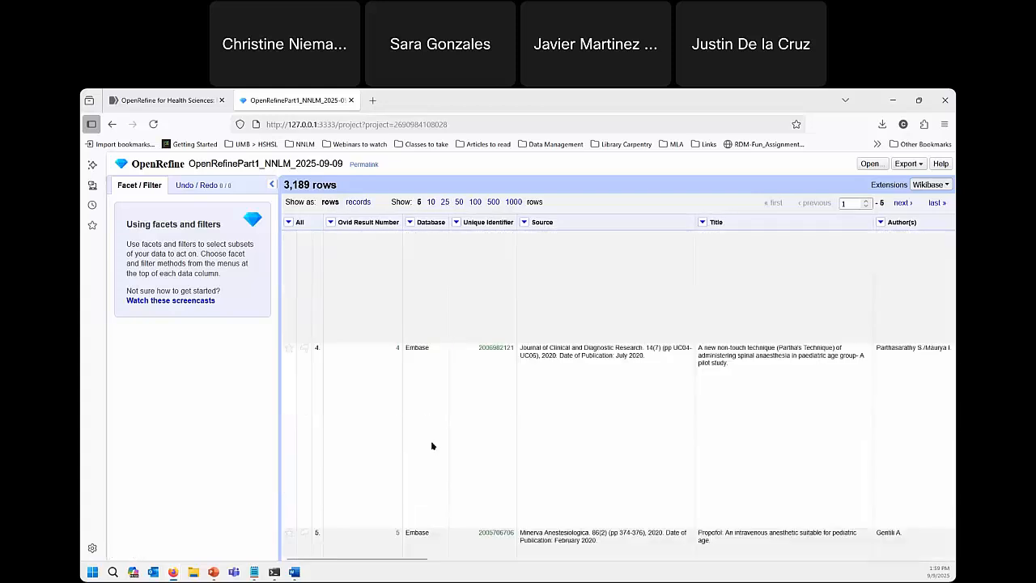
click(445, 203)
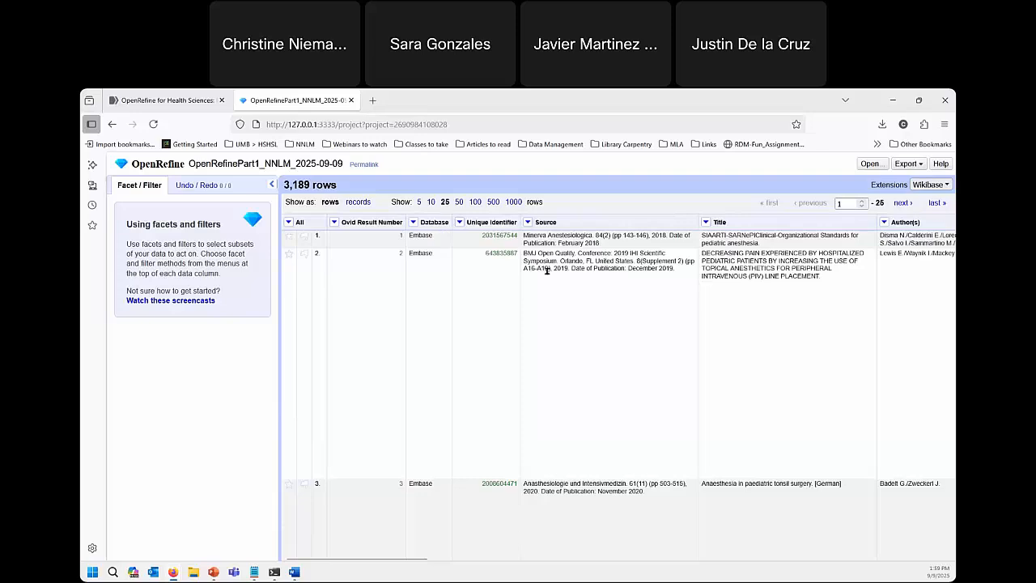
scroll(631, 396, down, 6)
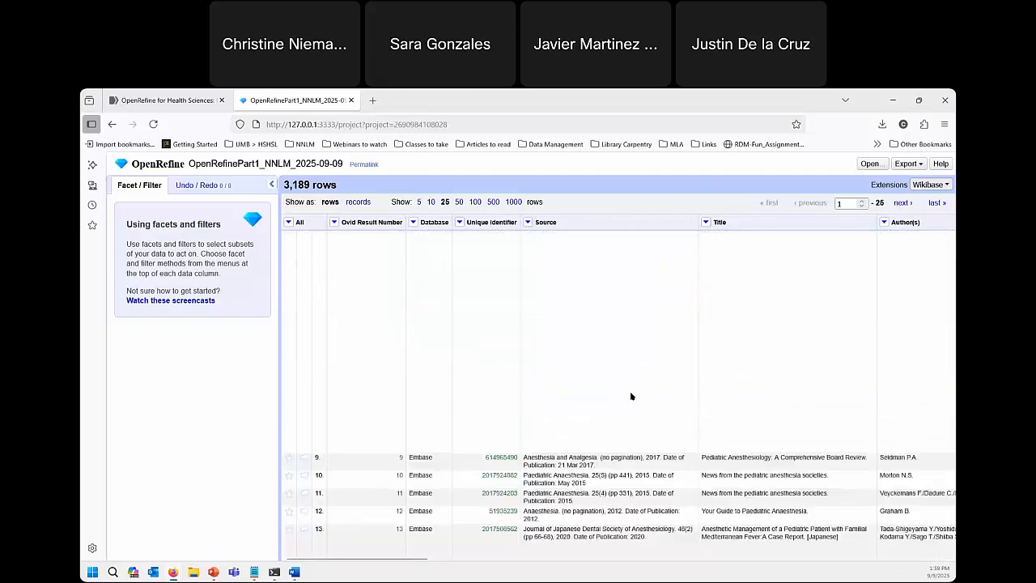
scroll(632, 395, up, 6)
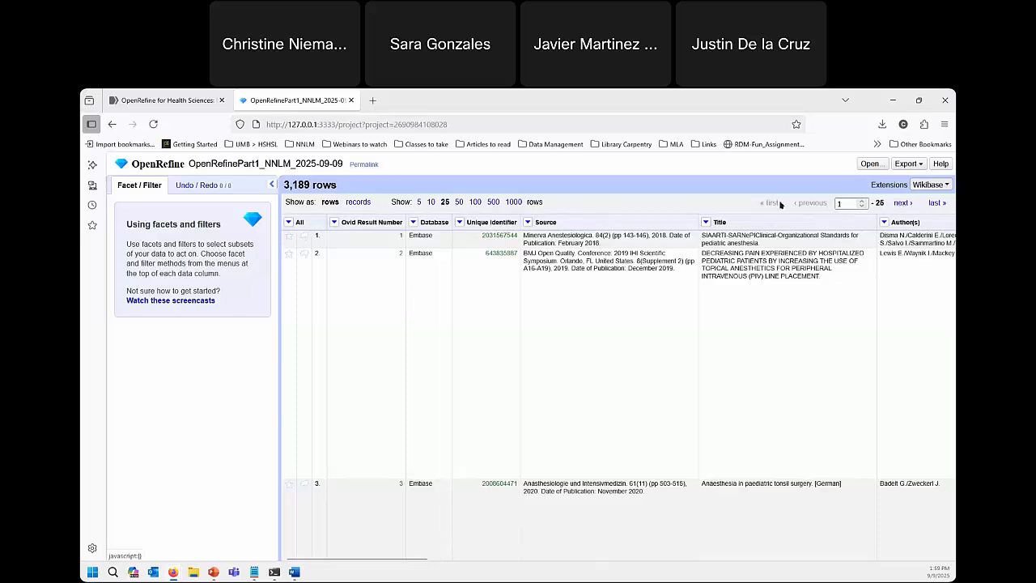
Page forward through the dataset, check the last page of rows, and return to the first page
click(907, 205)
click(901, 205)
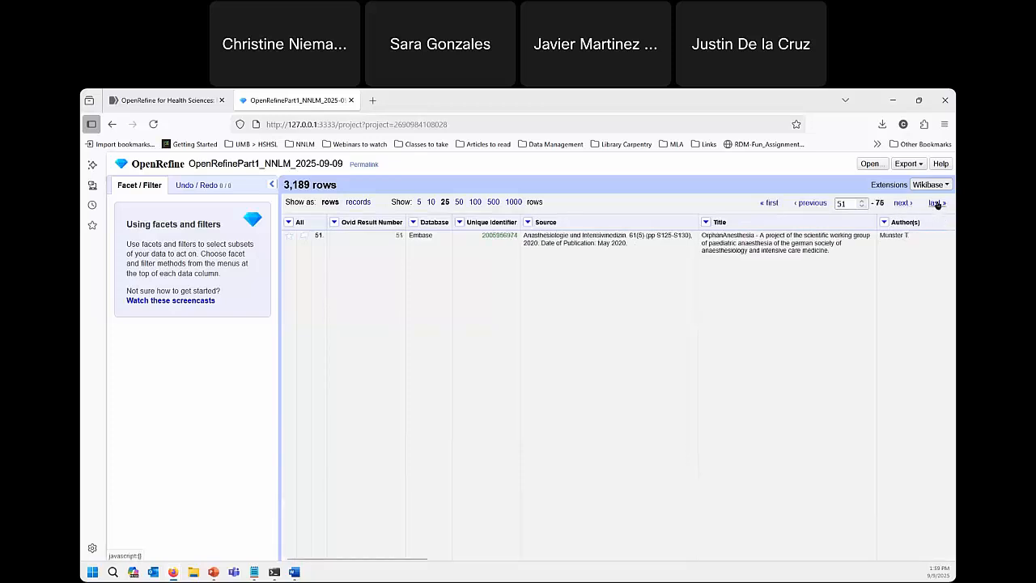
click(937, 204)
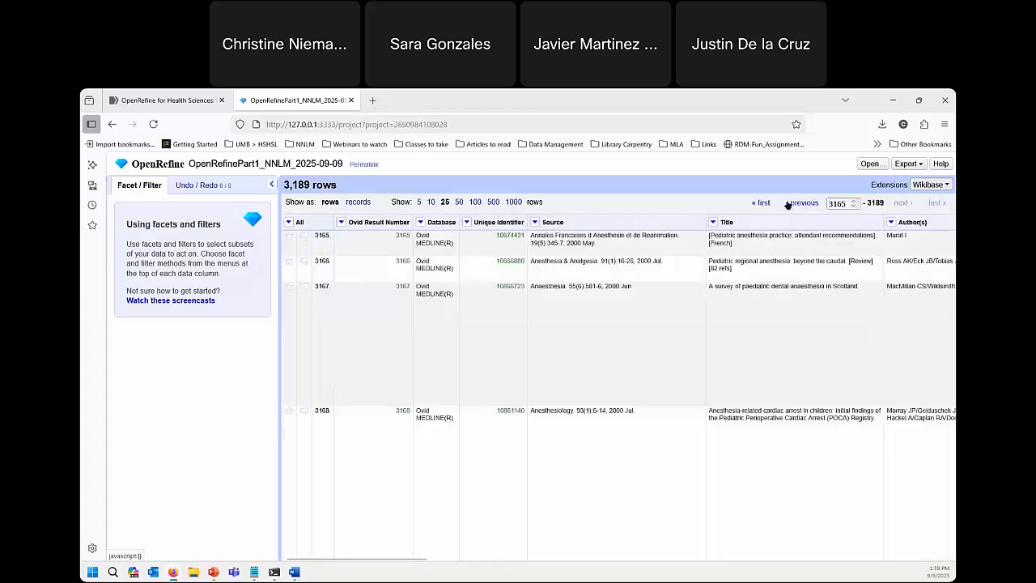
scroll(712, 332, down, 10)
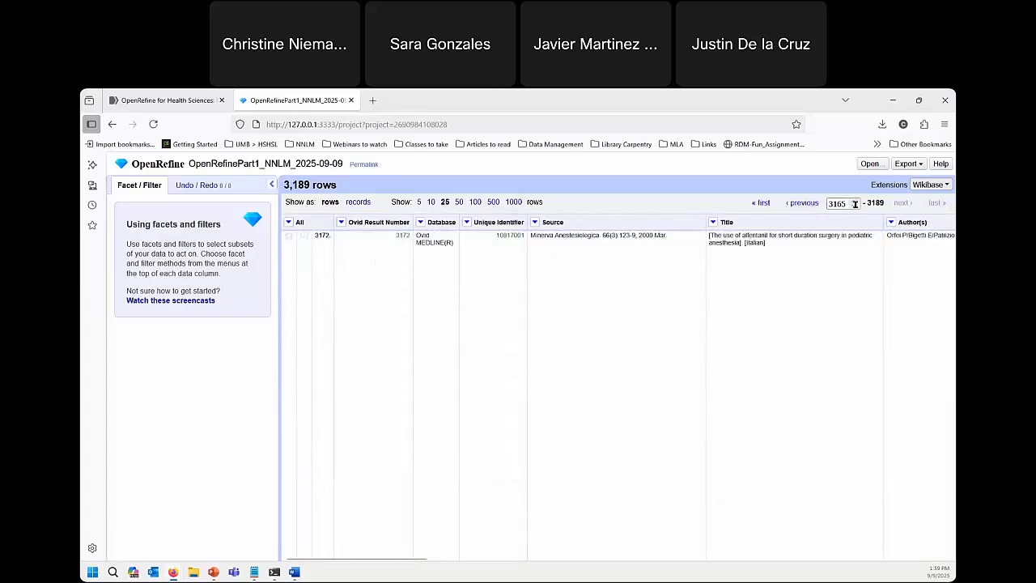
click(763, 203)
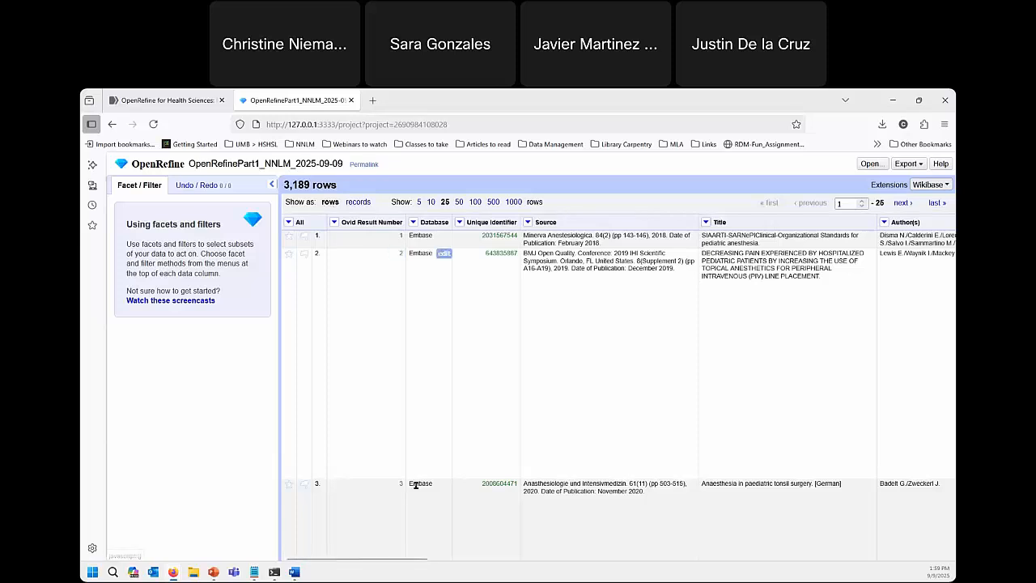
Look through the first page's rows and the Database, Source, Title, Author(s), Abstract and MeSH Subject Headings columns
scroll(423, 402, down, 3)
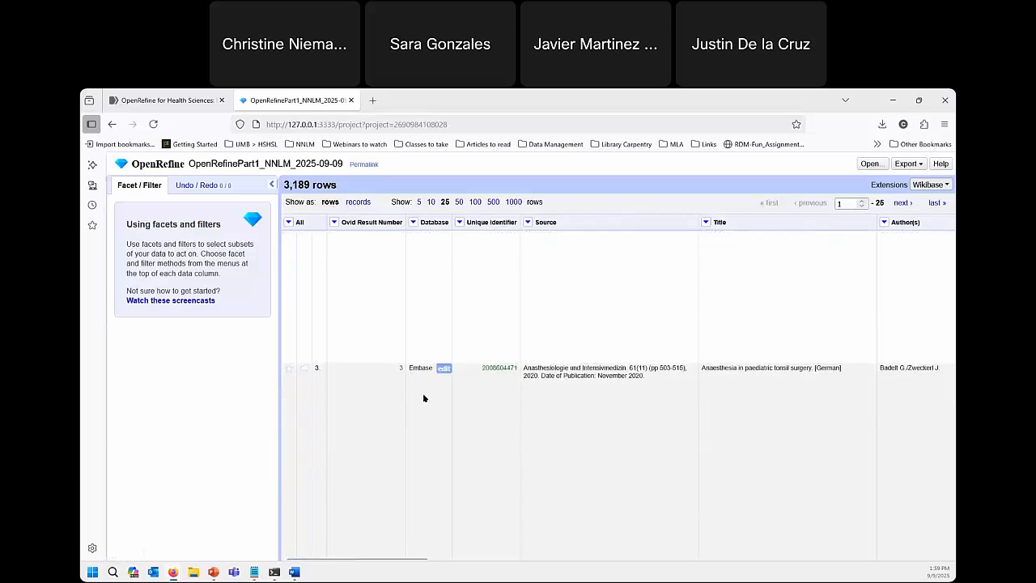
scroll(423, 397, down, 3)
scroll(423, 398, up, 6)
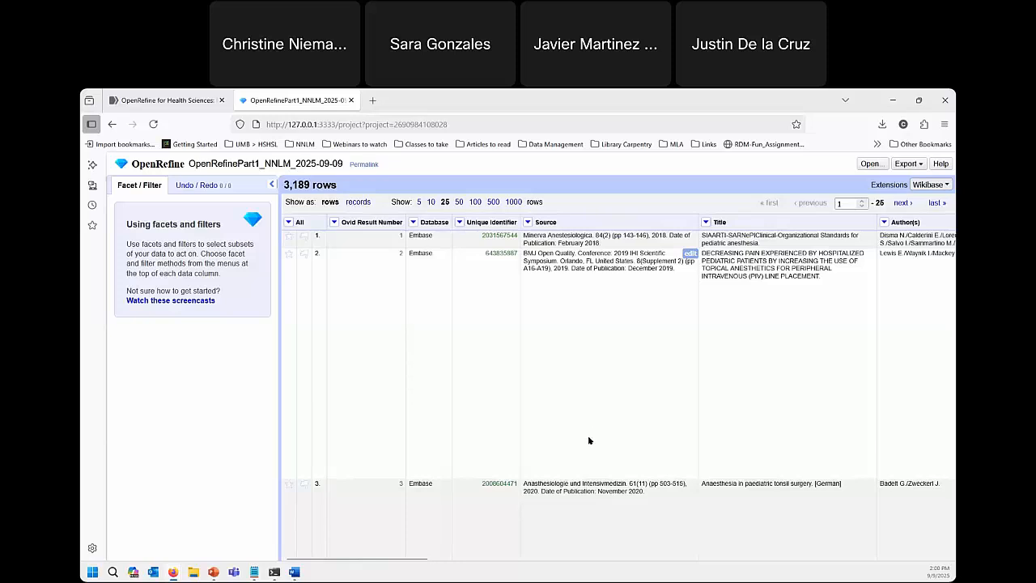
drag(421, 559, 527, 557)
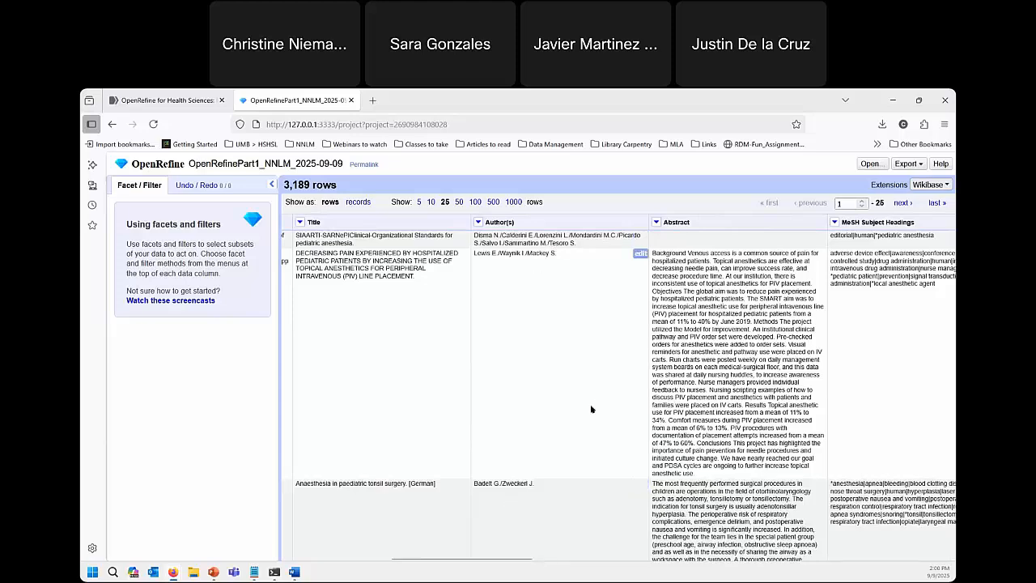
scroll(544, 459, down, 5)
scroll(544, 459, down, 1)
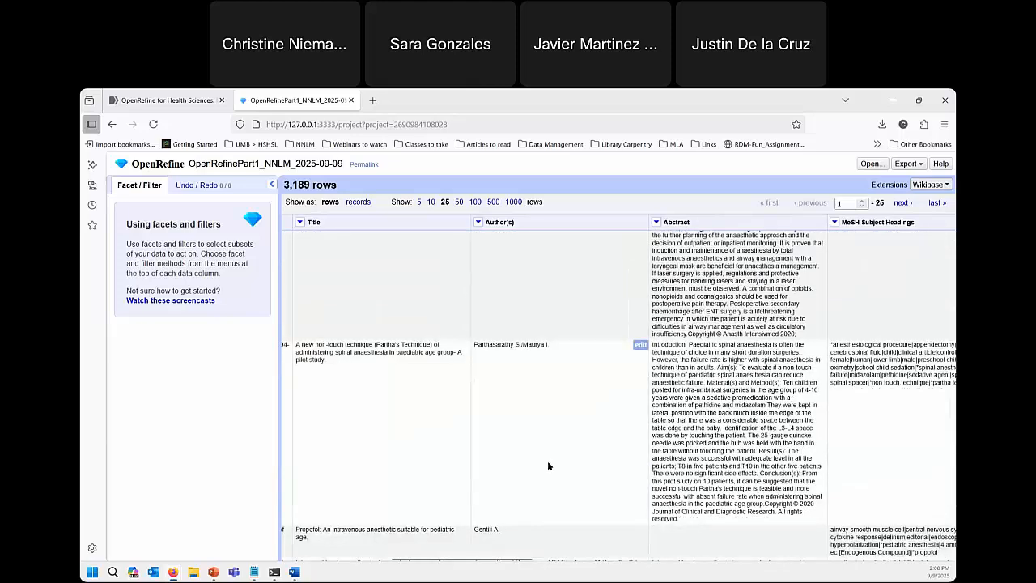
scroll(555, 504, up, 4)
scroll(563, 414, up, 3)
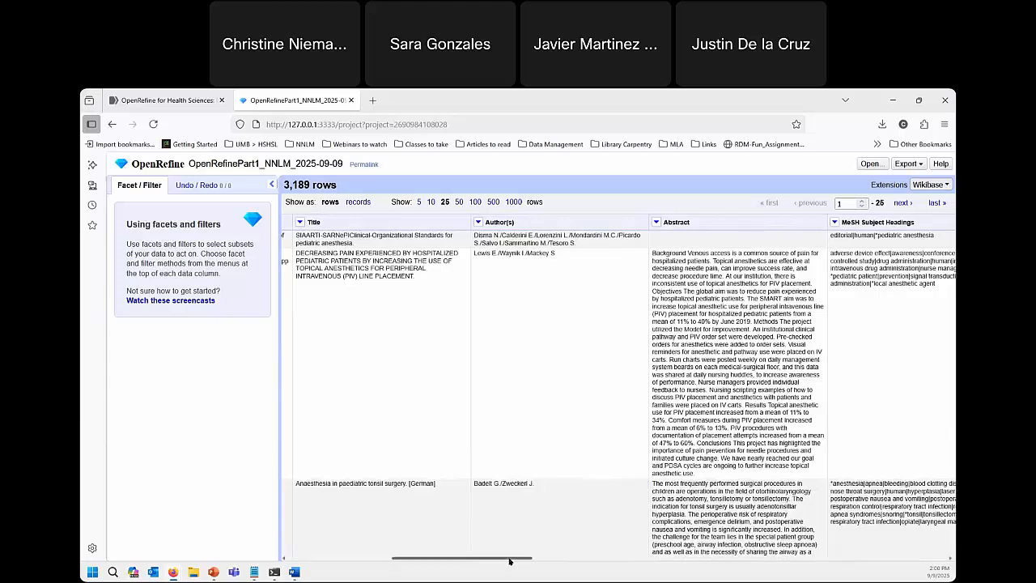
drag(504, 557, 528, 559)
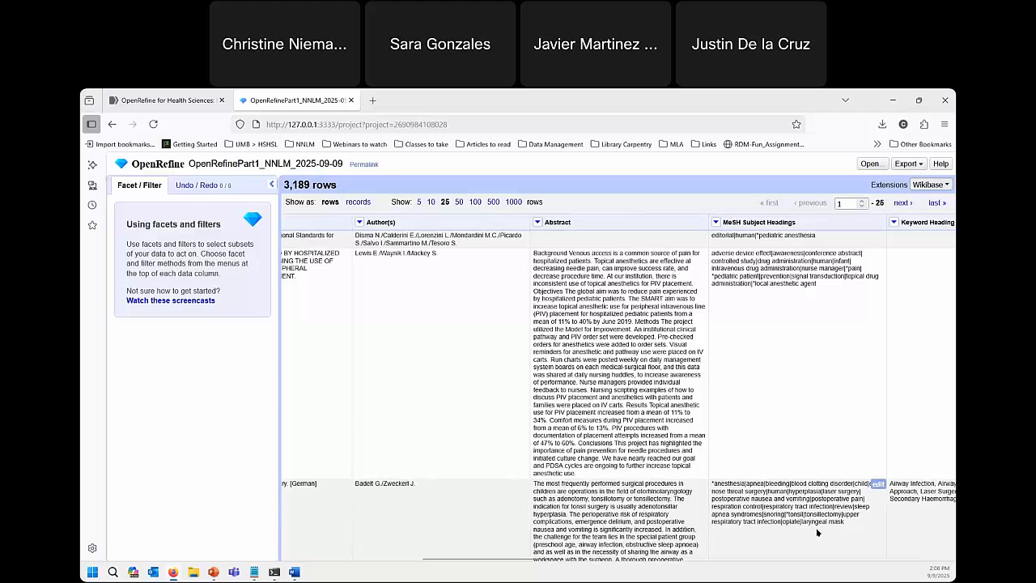
drag(544, 560, 470, 560)
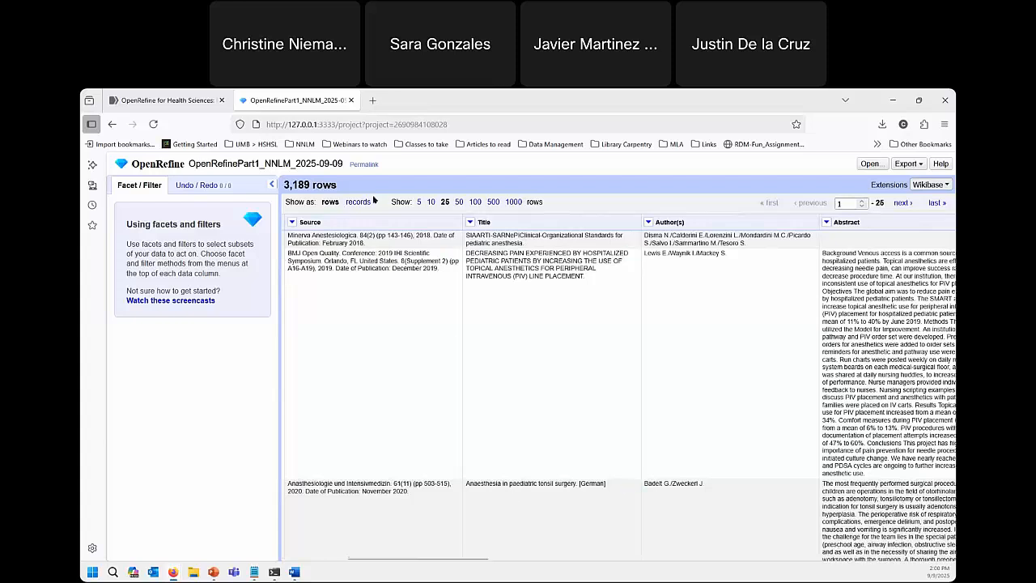
Compare the records display with the rows display, return to rows, and check the total row count
click(358, 201)
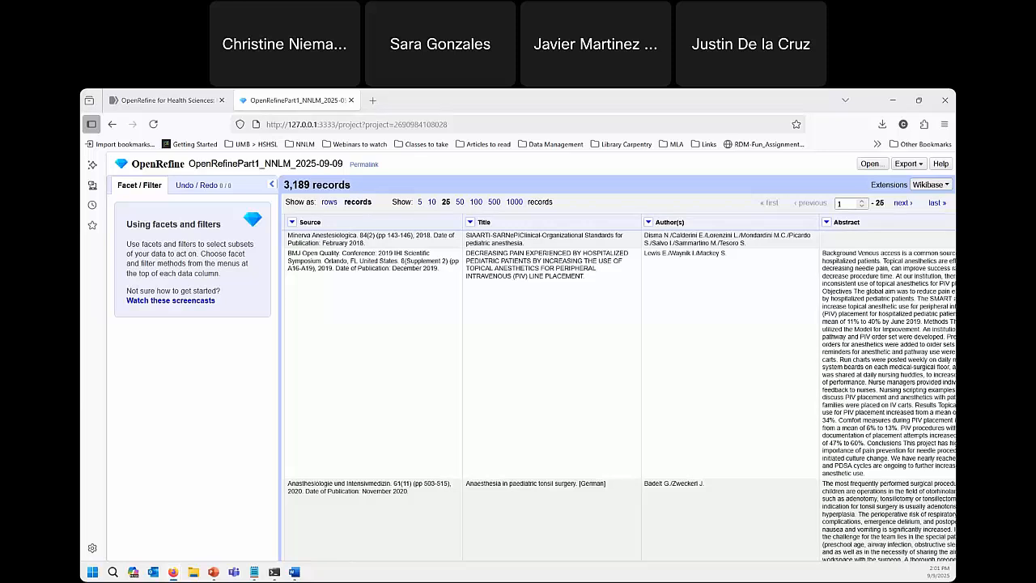
drag(388, 560, 327, 559)
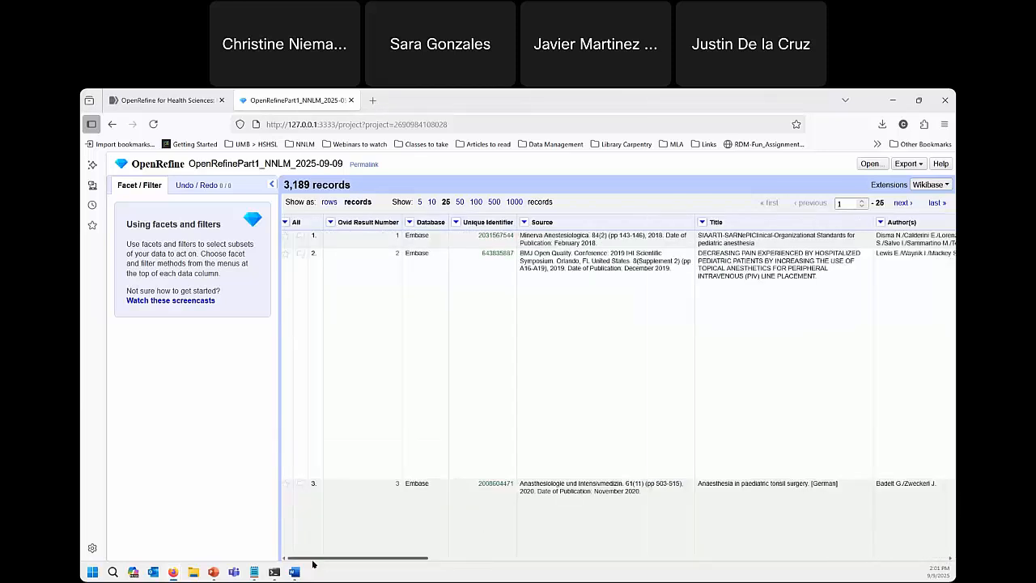
click(338, 204)
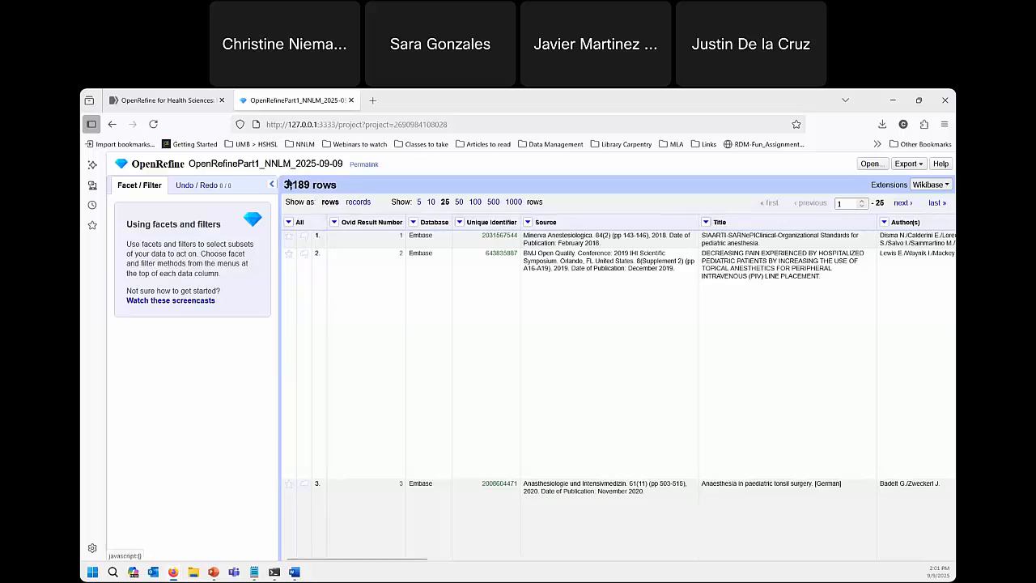
drag(283, 185, 312, 185)
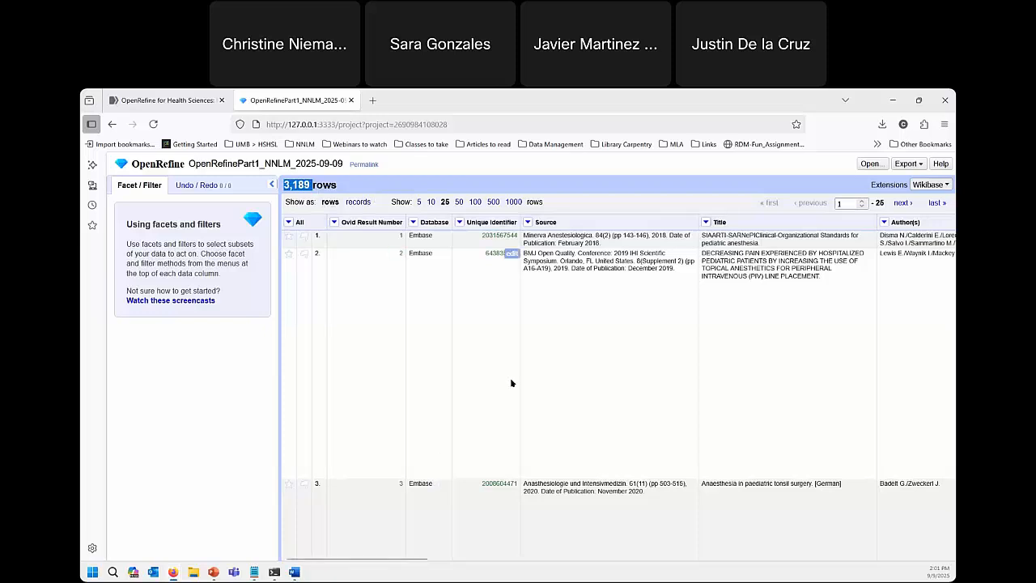
click(325, 198)
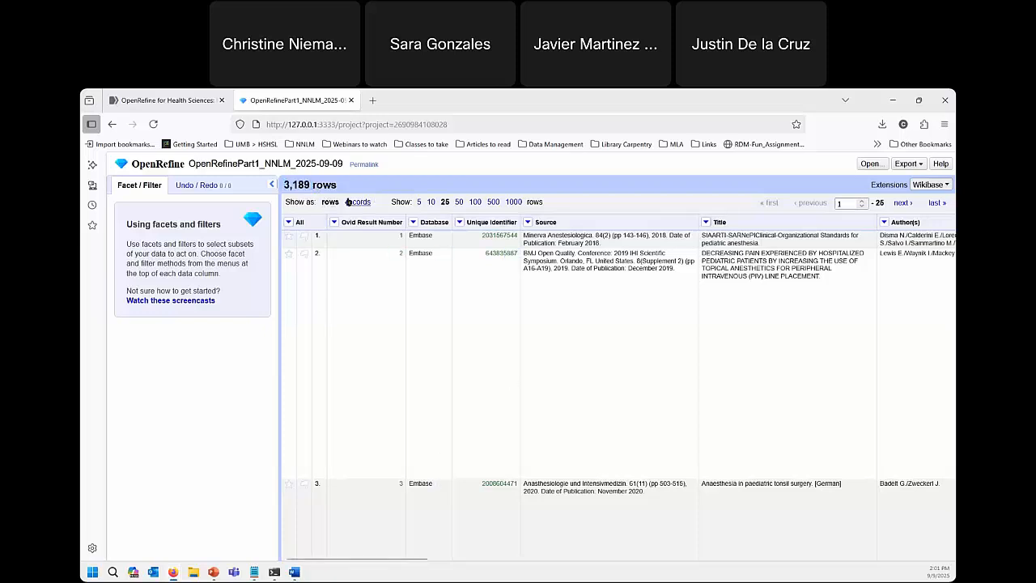
scroll(526, 470, down, 2)
scroll(526, 470, down, 1)
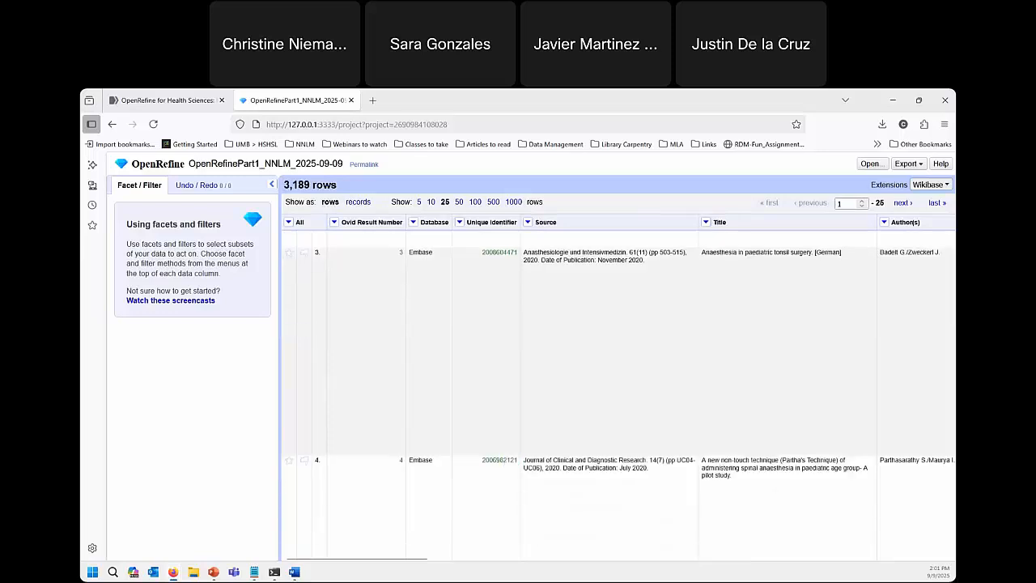
scroll(646, 418, up, 3)
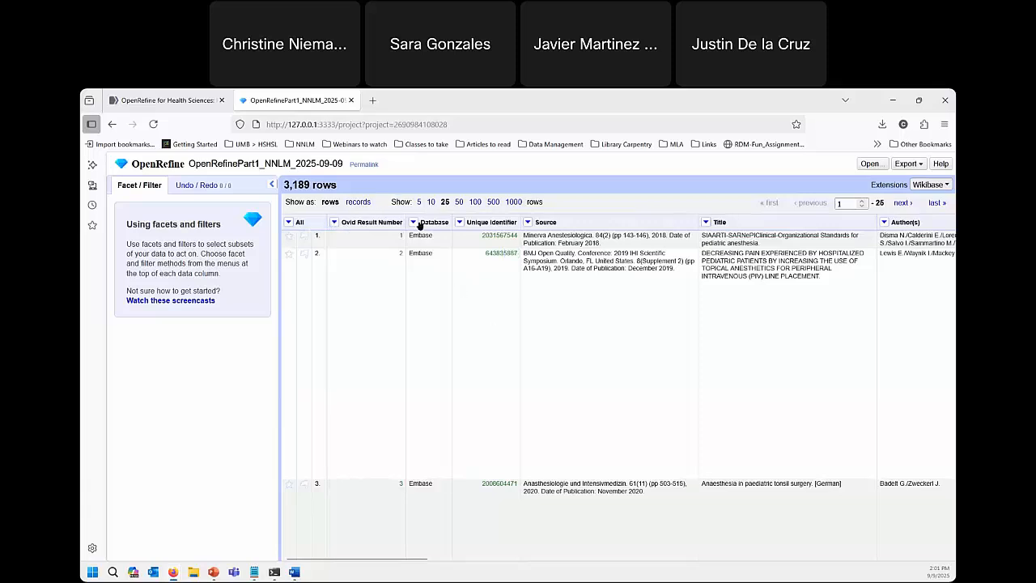
Look over the column operations available for the Source and Title columns
click(528, 222)
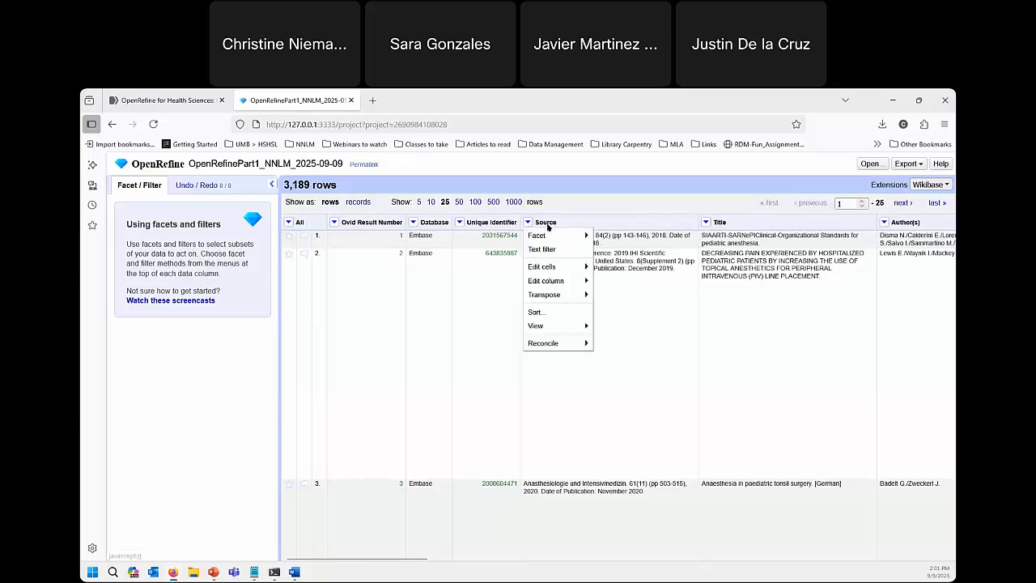
click(707, 223)
click(706, 222)
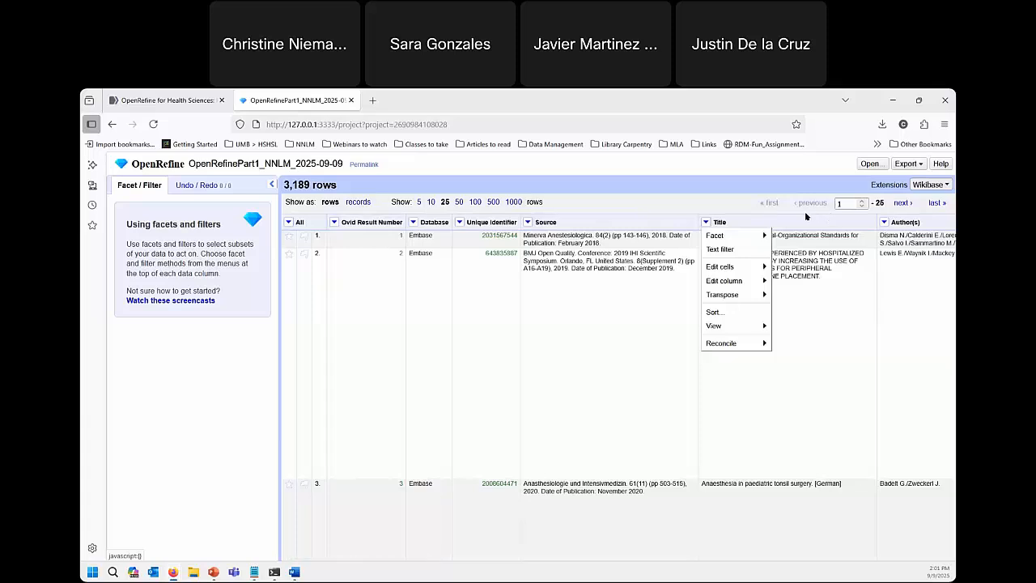
click(459, 224)
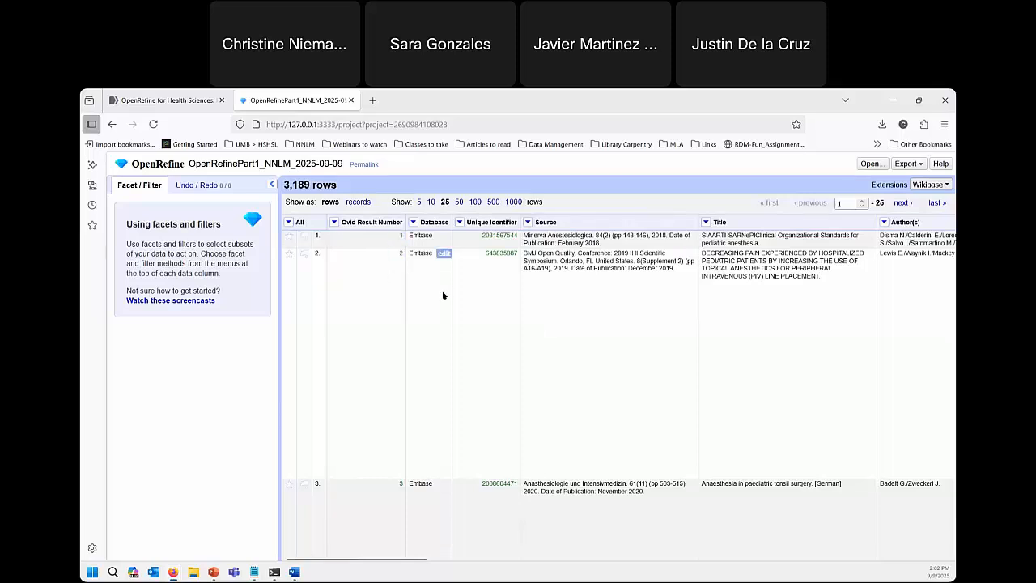
Open the Re-order / Remove columns dialog for the whole project
click(289, 222)
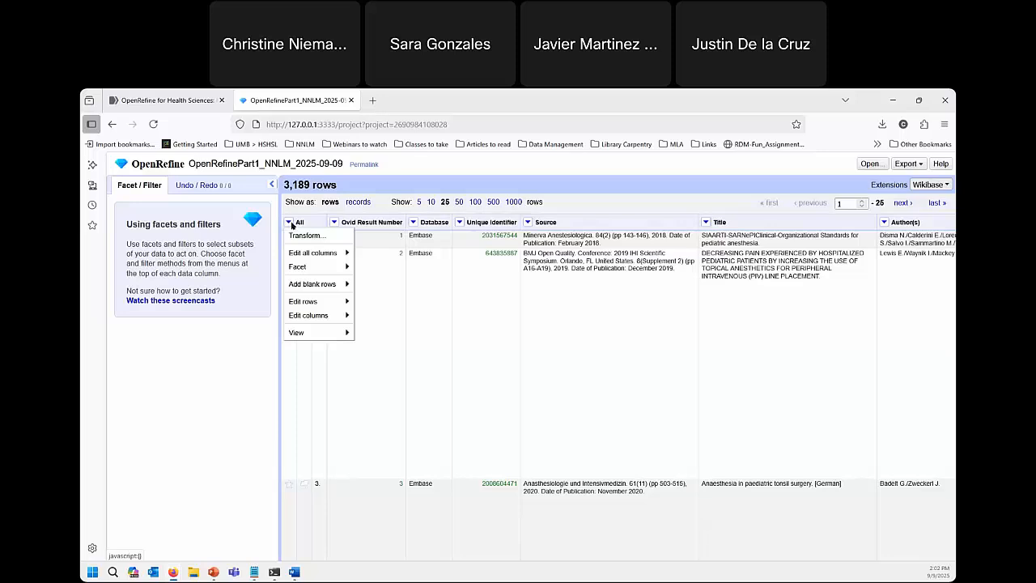
mouse_move(300, 254)
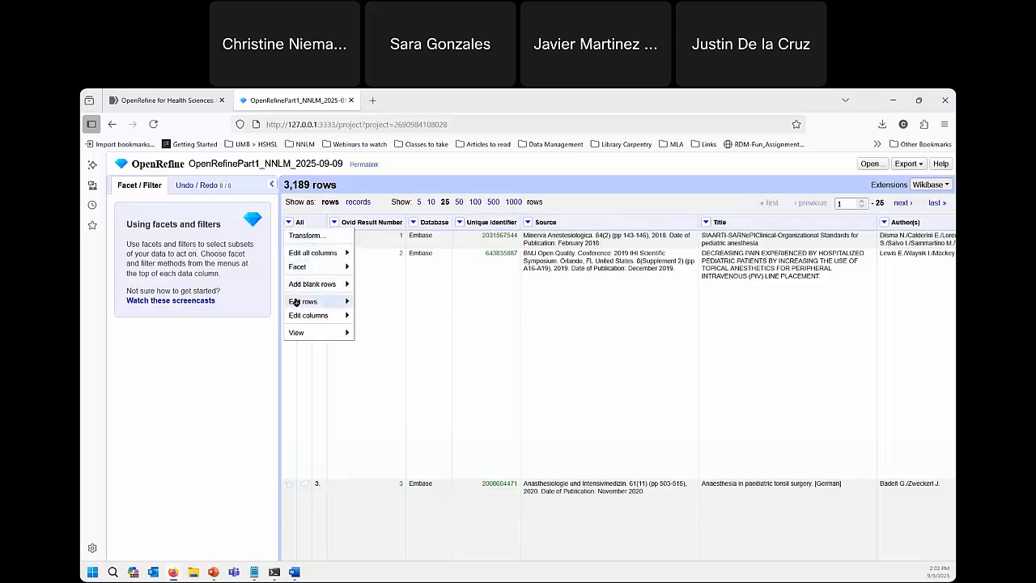
mouse_move(305, 296)
mouse_move(328, 317)
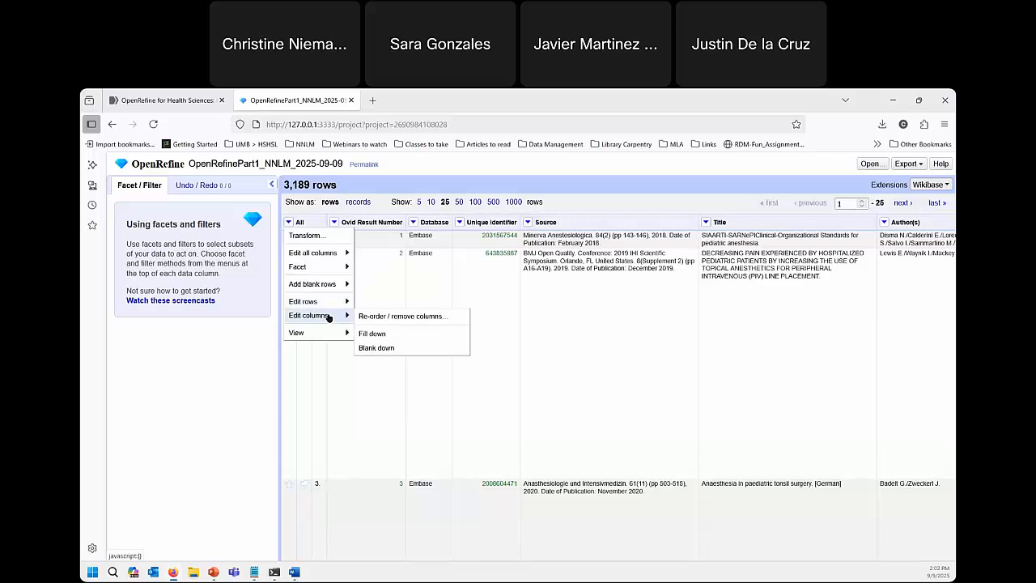
click(414, 316)
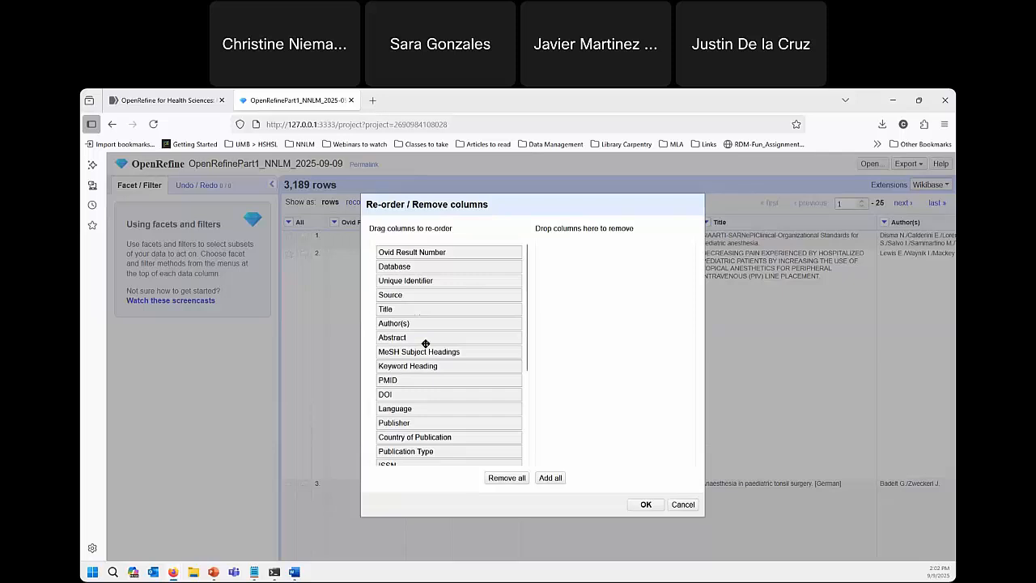
Review the column list and mark Column 24 and Column 25 for removal
scroll(475, 353, down, 3)
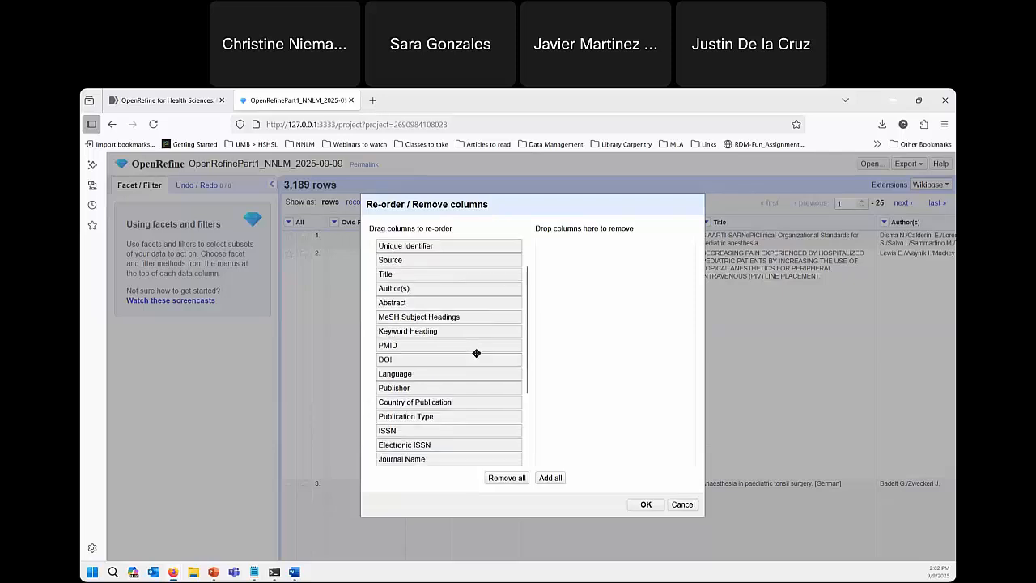
scroll(474, 356, up, 3)
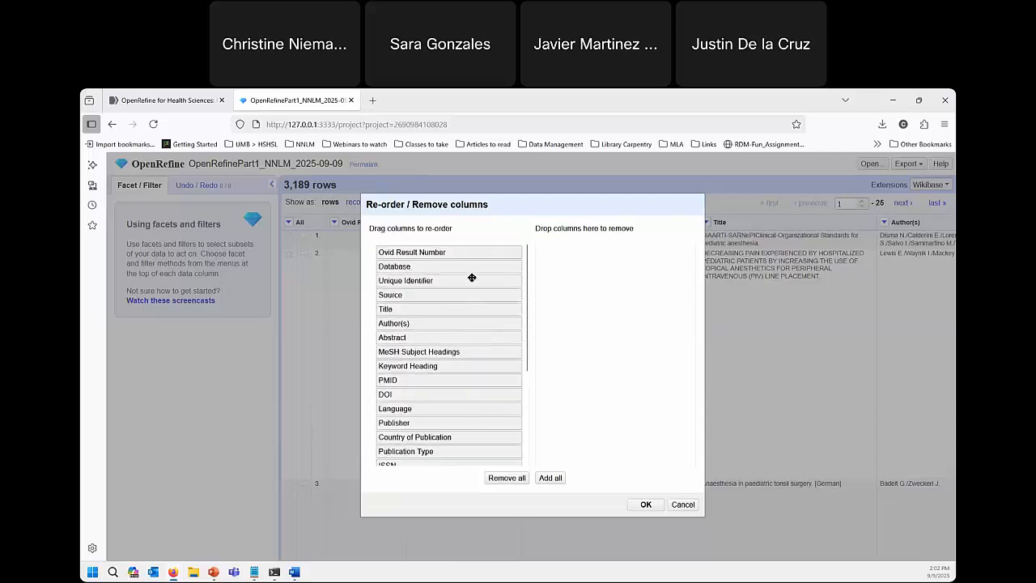
scroll(469, 324, down, 1)
scroll(466, 395, down, 3)
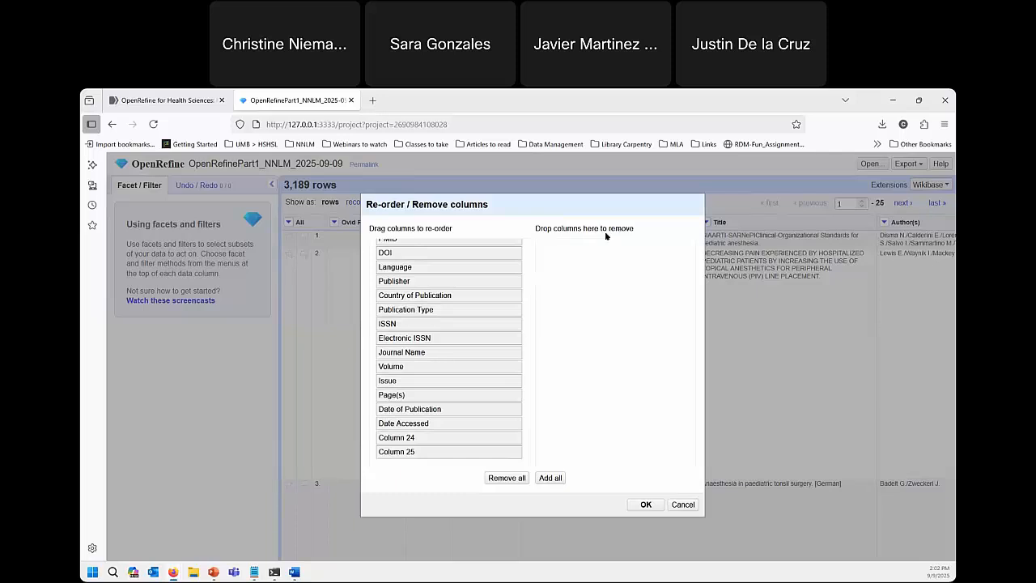
scroll(437, 442, up, 3)
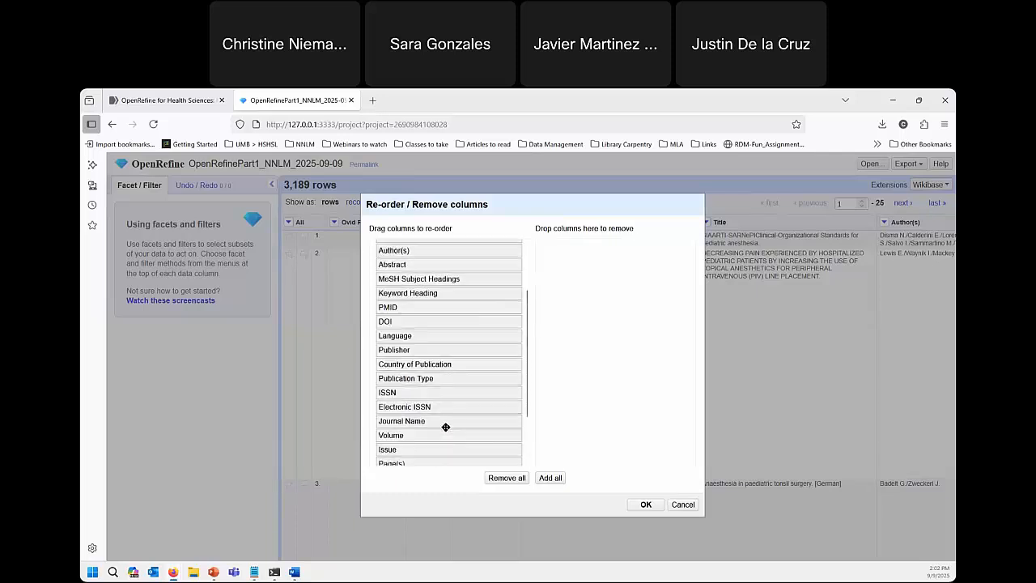
scroll(445, 426, down, 3)
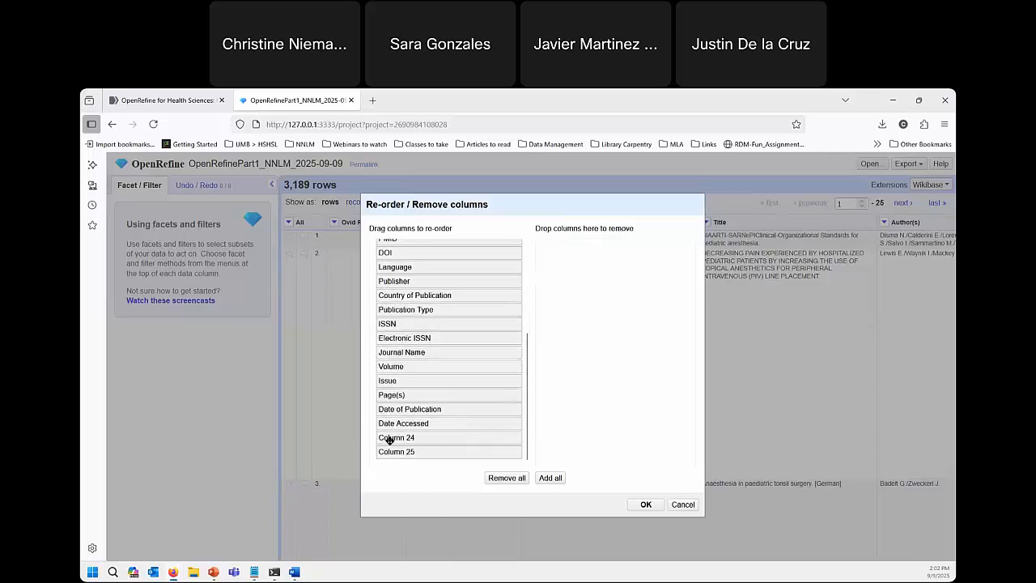
drag(389, 440, 553, 279)
drag(395, 451, 584, 290)
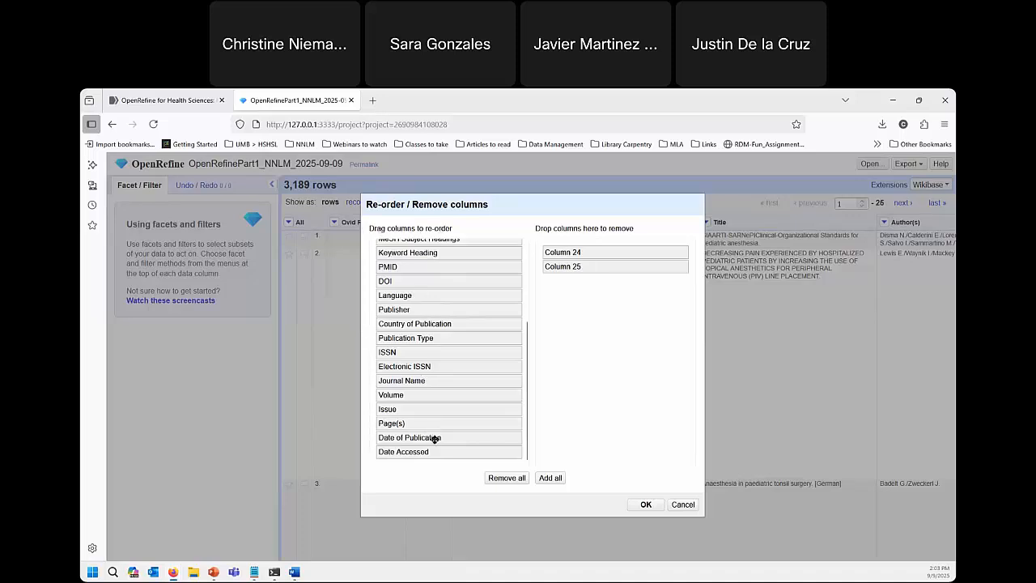
Move Date of Publication and Date Accessed between Source and Title, and apply the column changes
drag(435, 436, 431, 444)
scroll(423, 459, down, 1)
drag(437, 437, 437, 307)
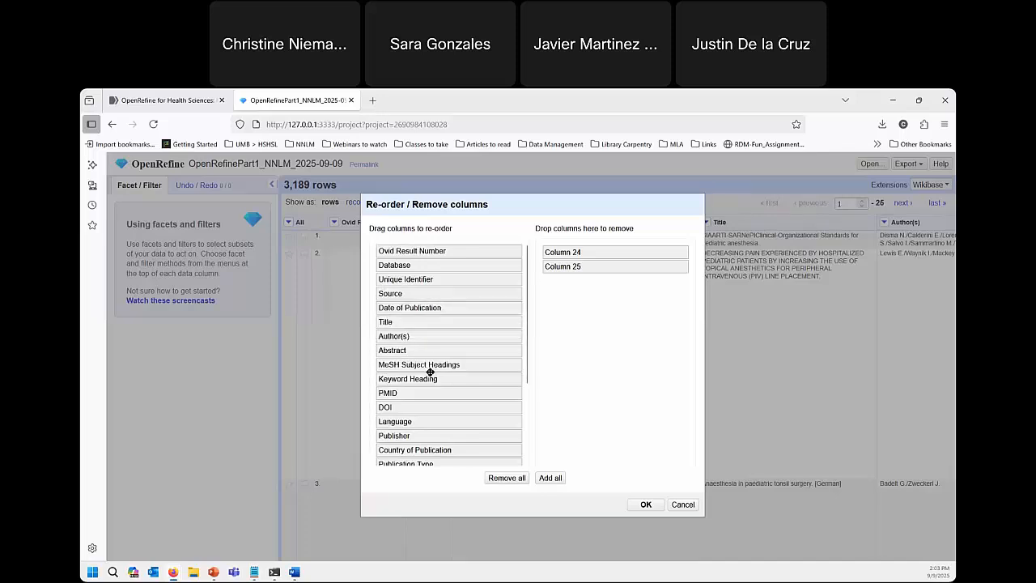
scroll(429, 373, down, 5)
drag(432, 454, 436, 319)
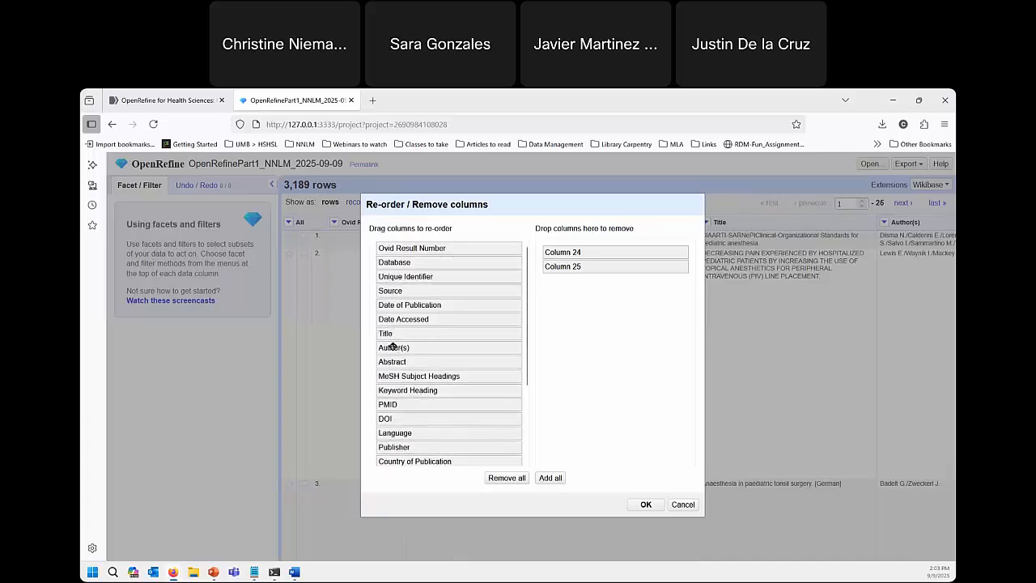
scroll(484, 397, up, 1)
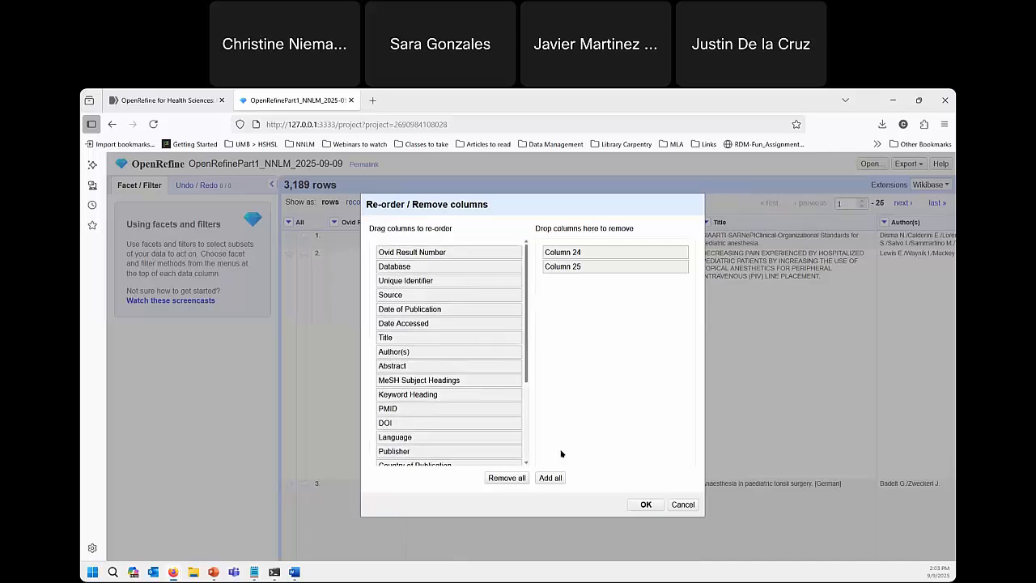
click(646, 505)
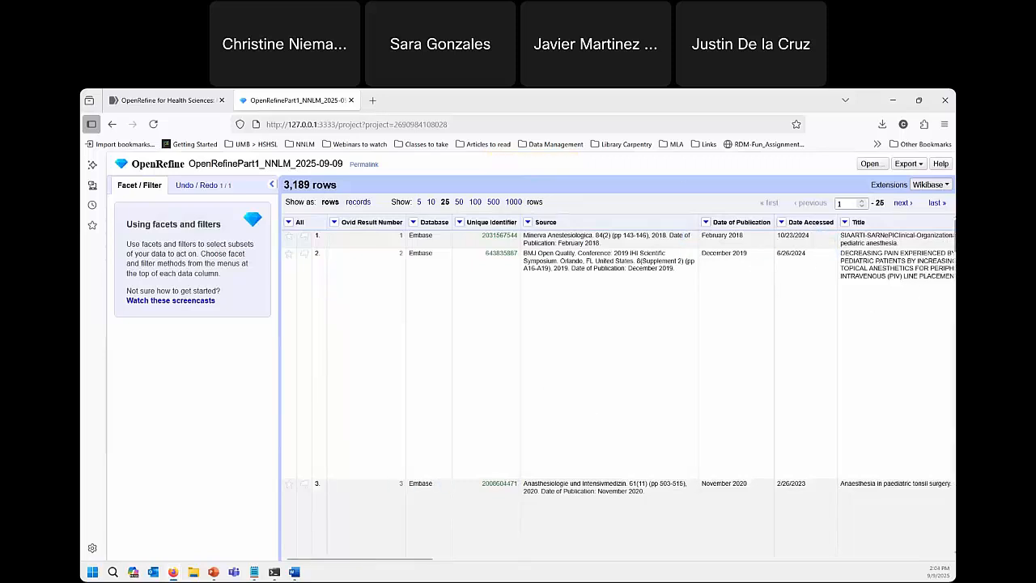
Rename the Date of Publication column to Date Published
mouse_move(410, 560)
mouse_down()
mouse_move(497, 562)
mouse_move(394, 562)
mouse_up()
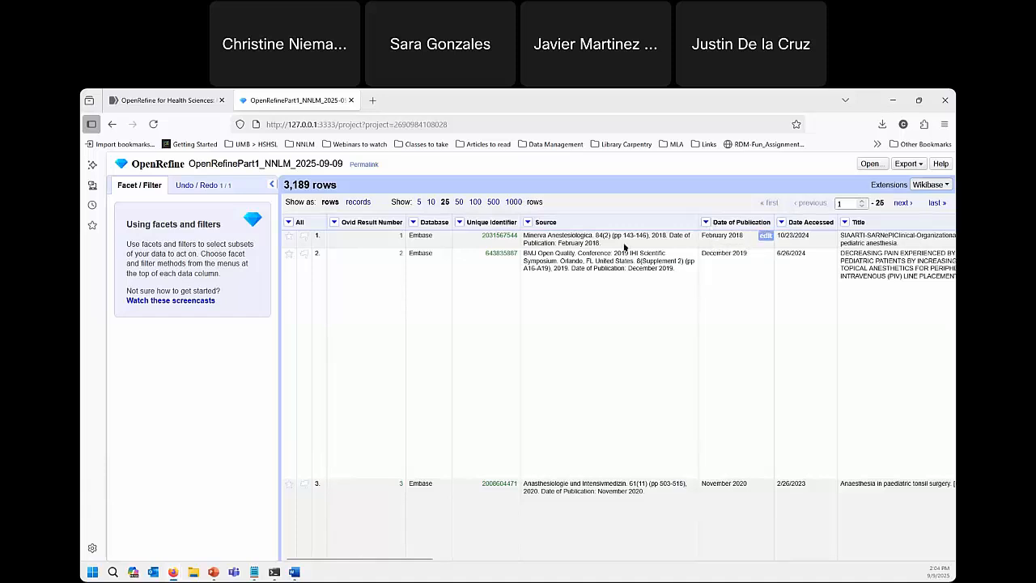
click(706, 223)
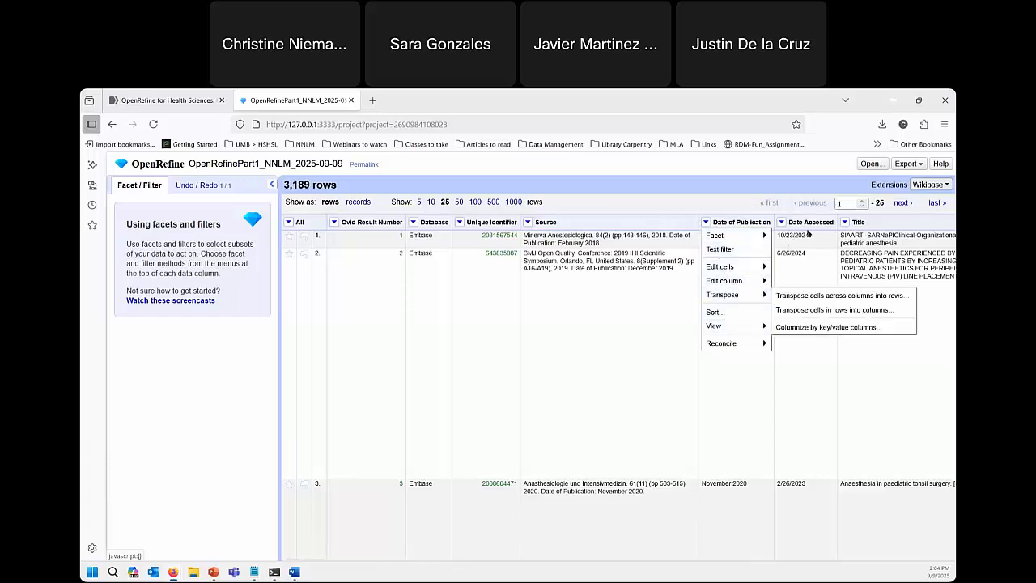
click(706, 223)
click(706, 223)
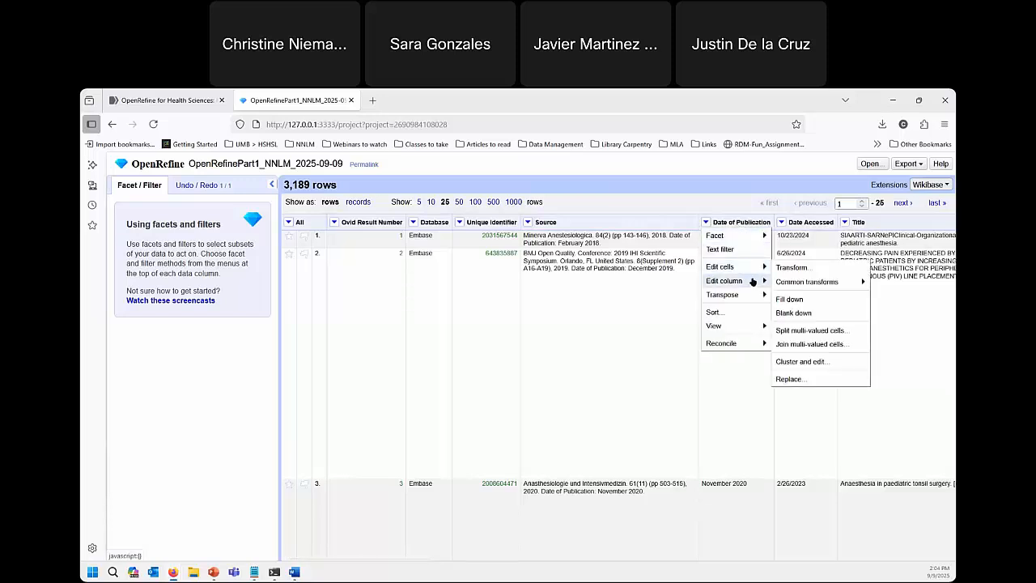
mouse_move(753, 280)
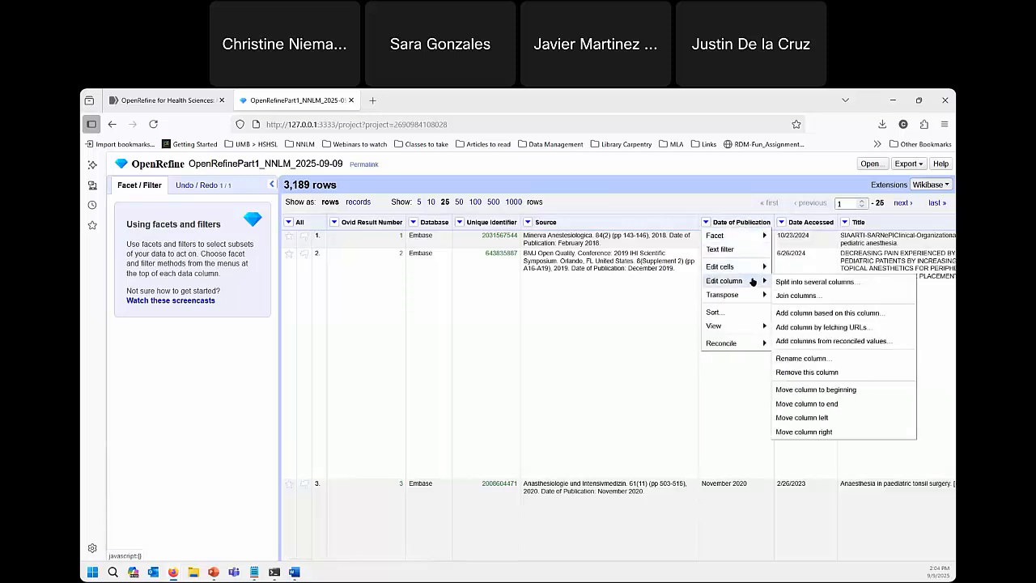
click(830, 359)
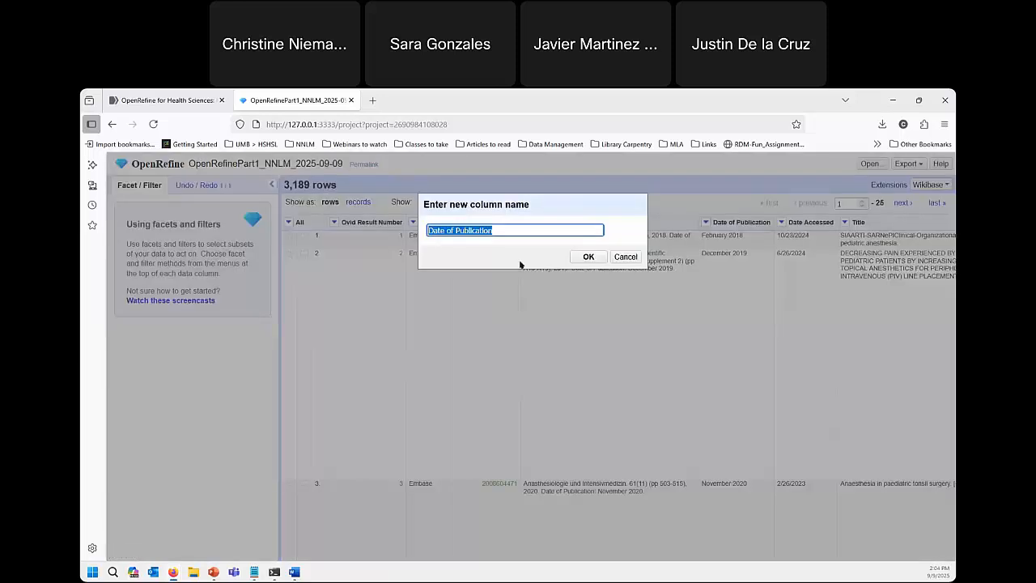
click(452, 231)
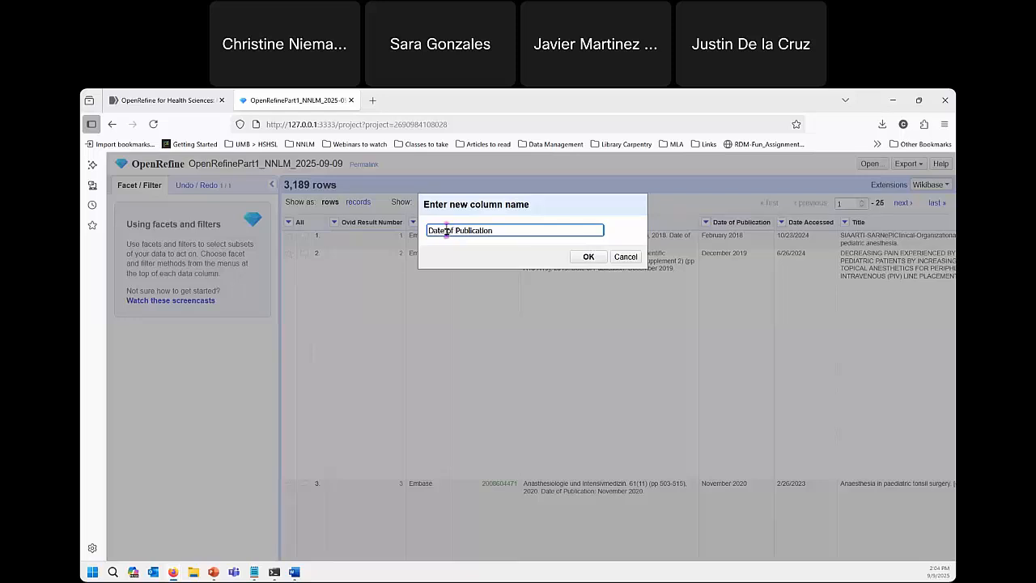
double_click(450, 231)
key(BackSpace)
drag(464, 230, 503, 229)
text(sjh)
key(BackSpace)
key(BackSpace)
text(hed)
click(584, 257)
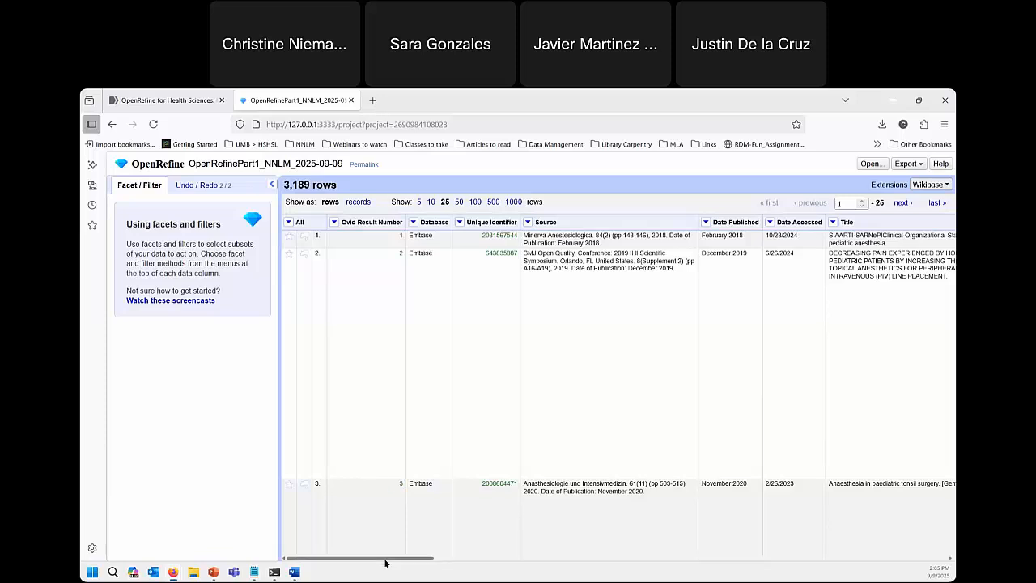
Sort the rows by the Title column as text, from a to z
drag(383, 559, 502, 562)
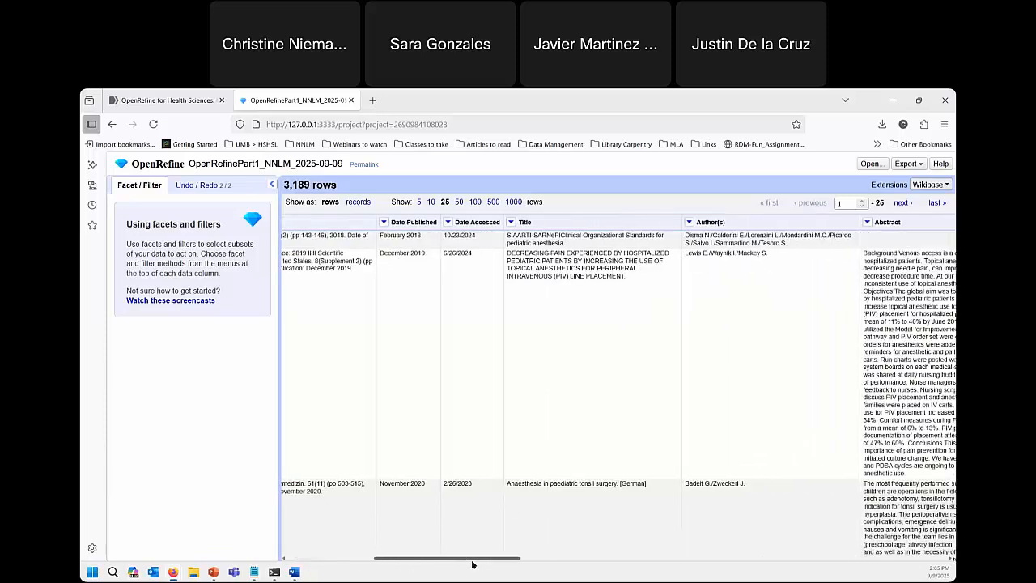
click(514, 222)
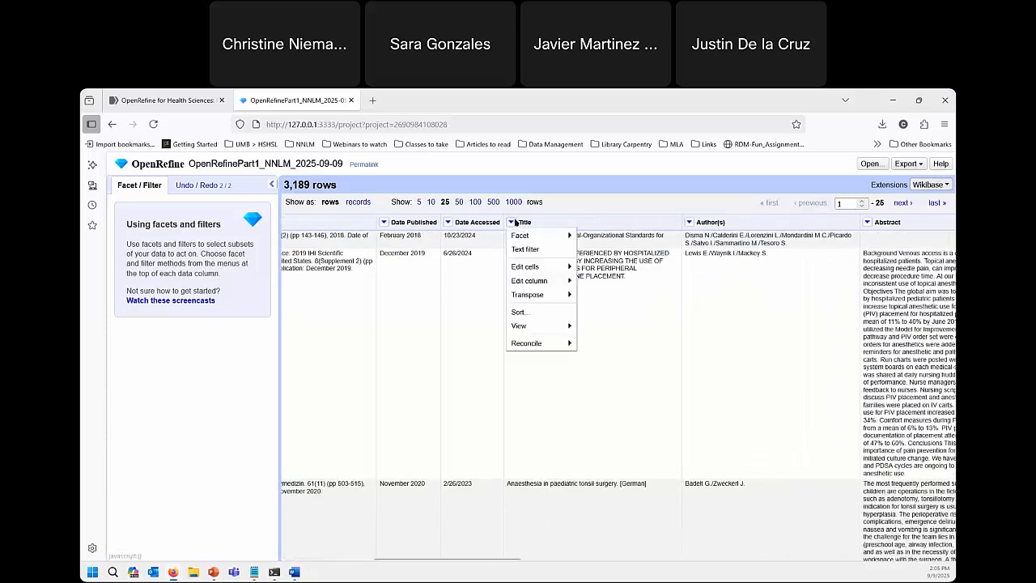
click(539, 314)
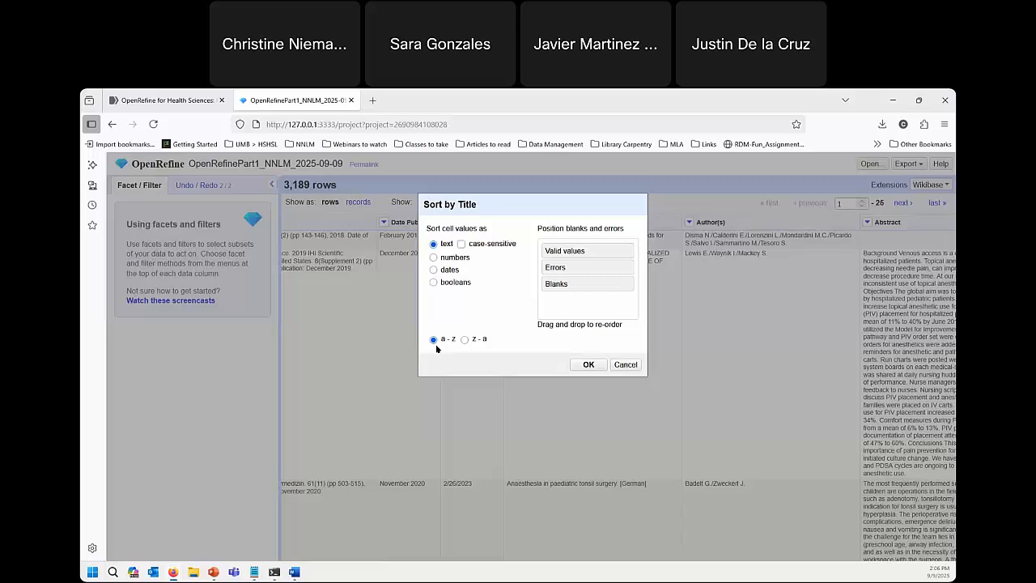
click(588, 365)
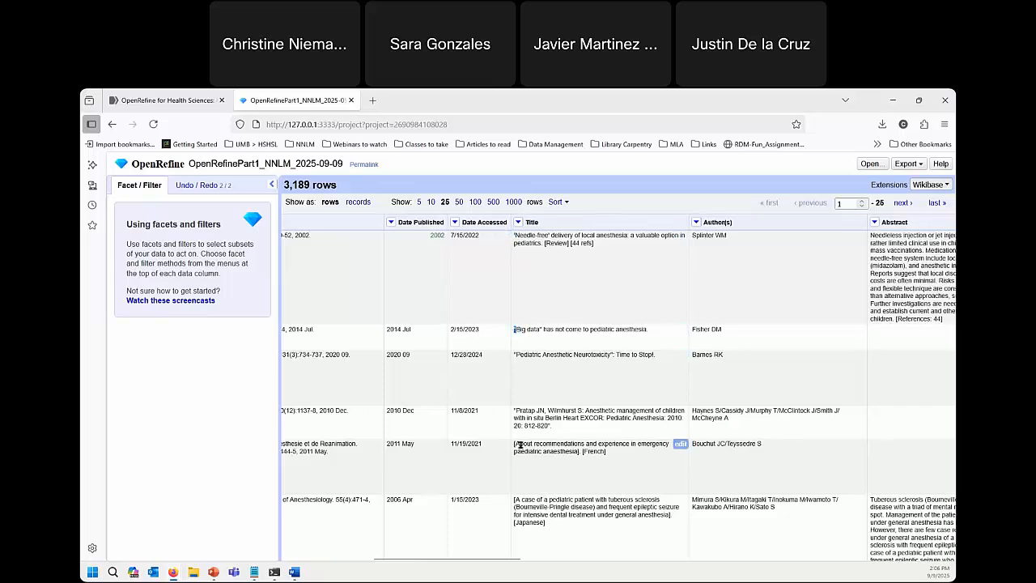
Examine the first sorted rows for how titles beginning with quotation marks or brackets are ordered
scroll(513, 445, down, 1)
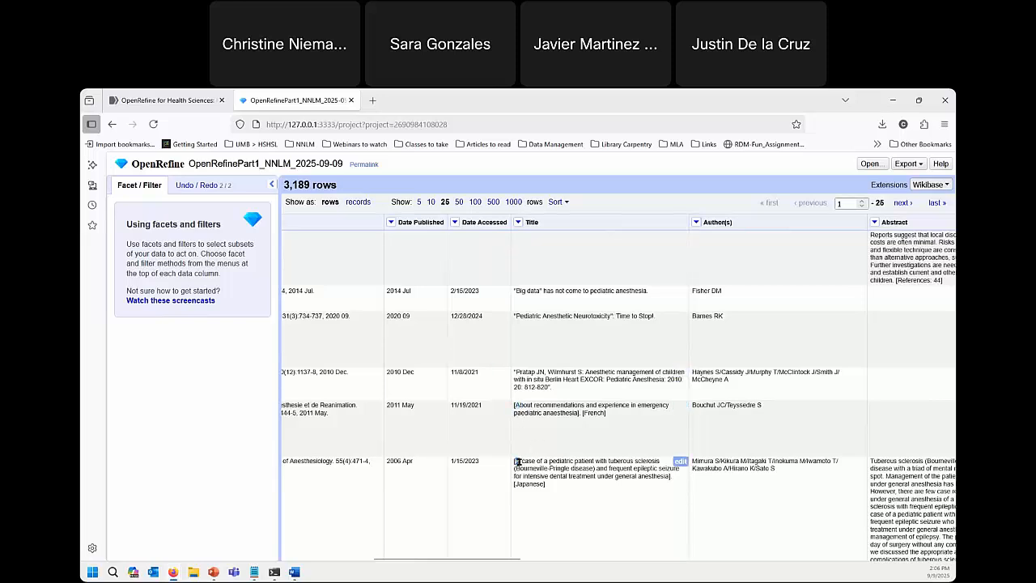
scroll(485, 479, down, 2)
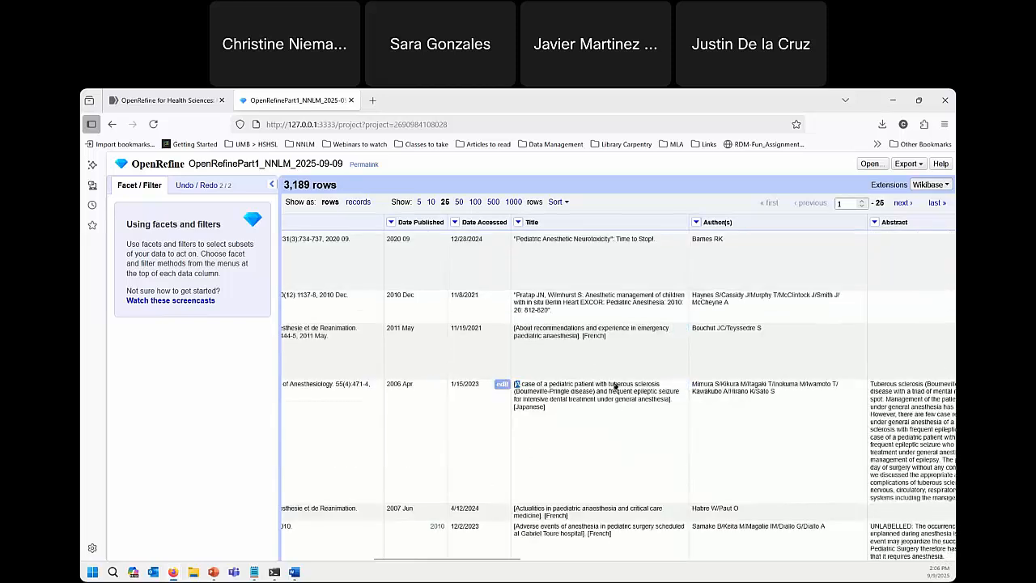
scroll(615, 386, down, 1)
scroll(583, 437, down, 6)
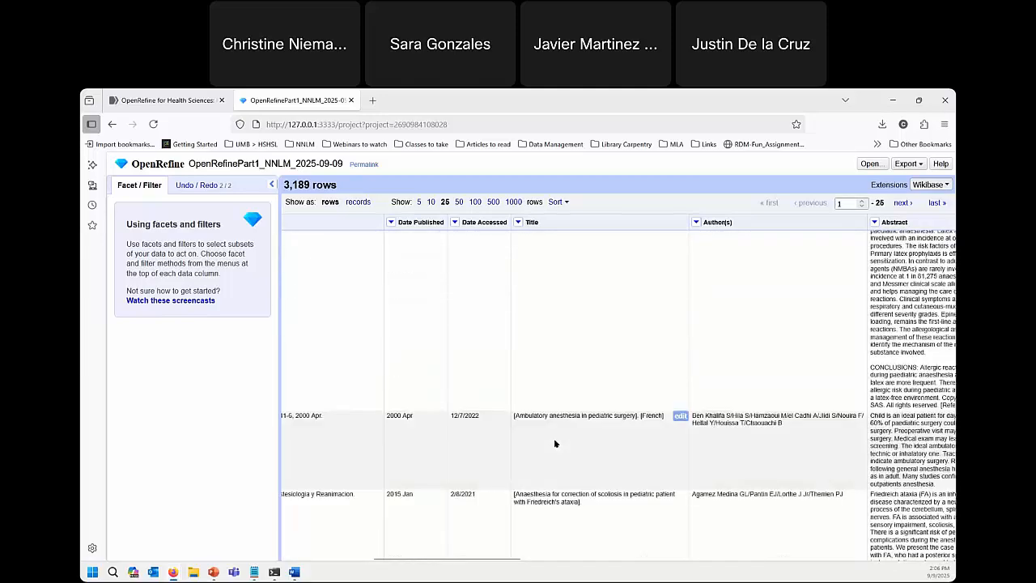
scroll(555, 443, down, 4)
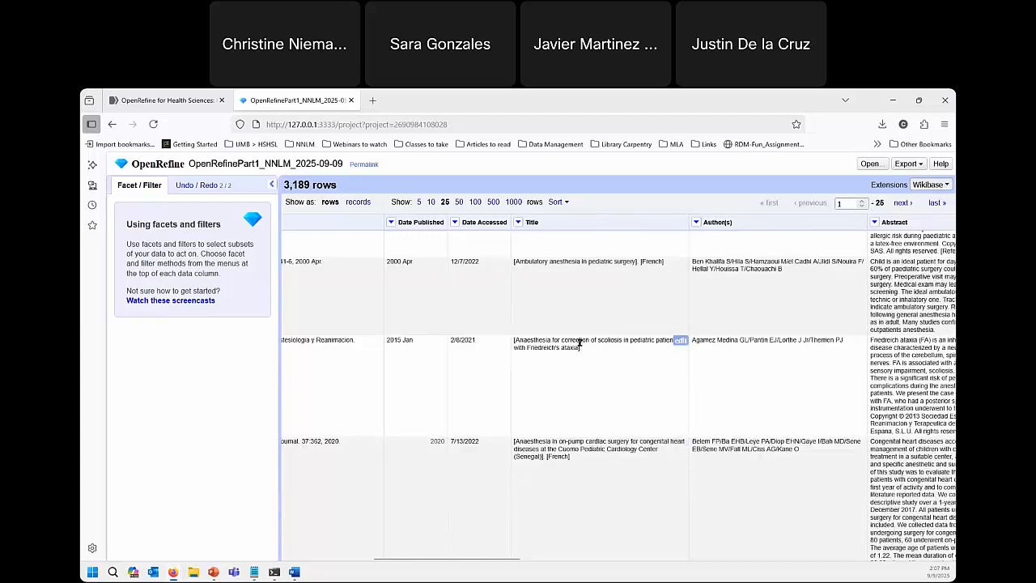
scroll(580, 348, up, 10)
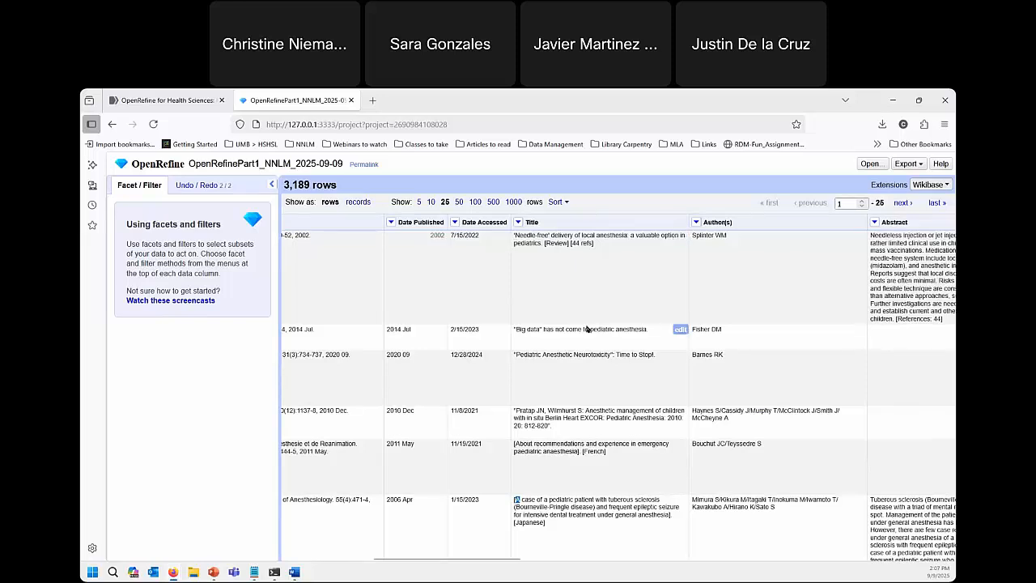
scroll(588, 329, down, 2)
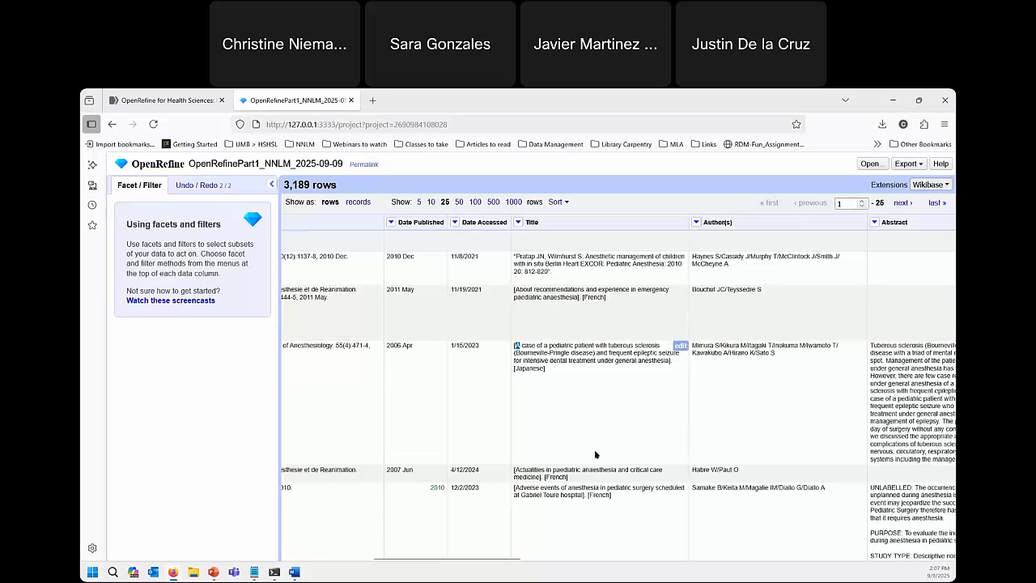
scroll(611, 422, up, 2)
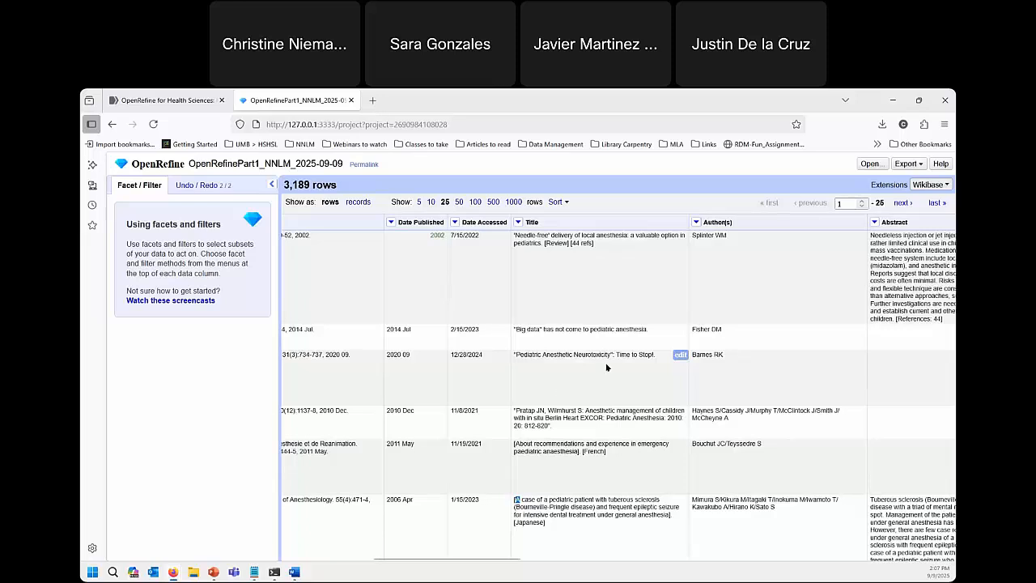
Reverse the Title sort and check the titles in the first rows
click(558, 202)
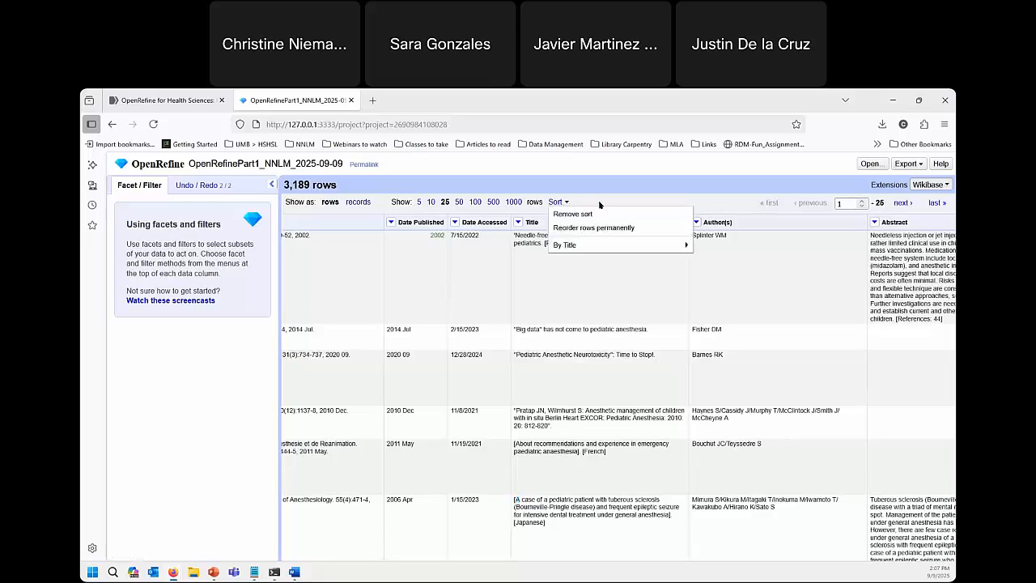
click(531, 259)
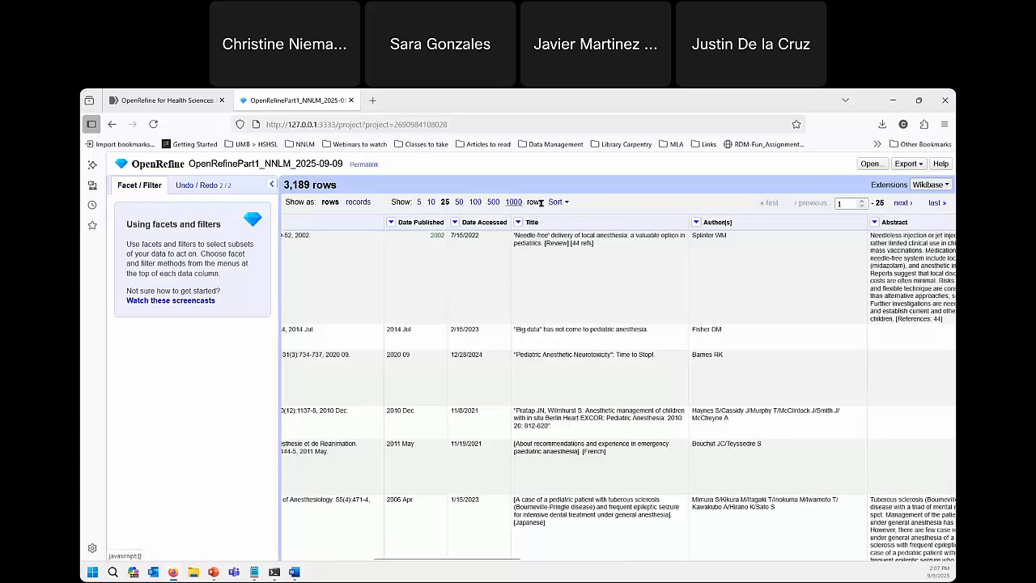
click(562, 202)
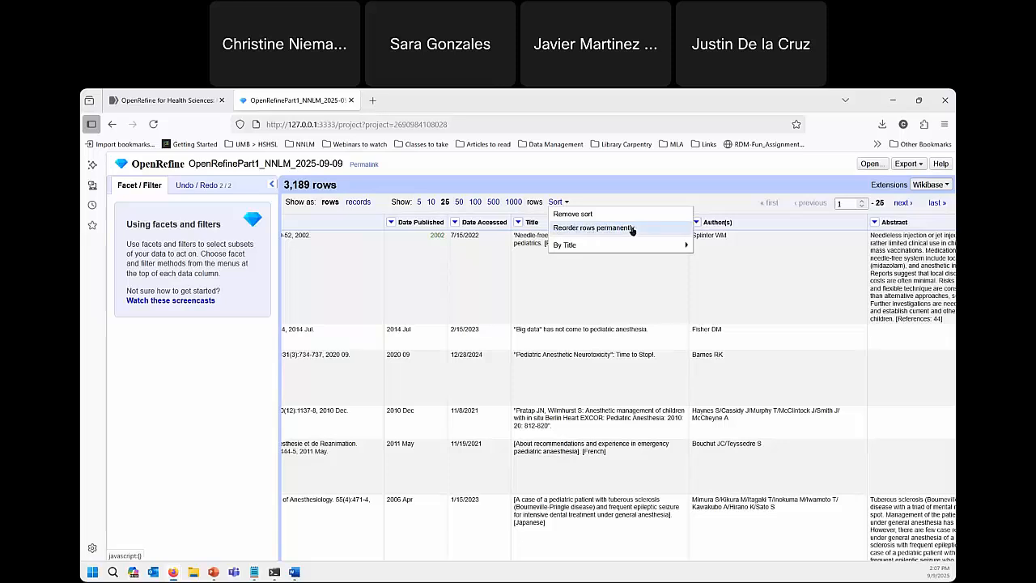
mouse_move(602, 248)
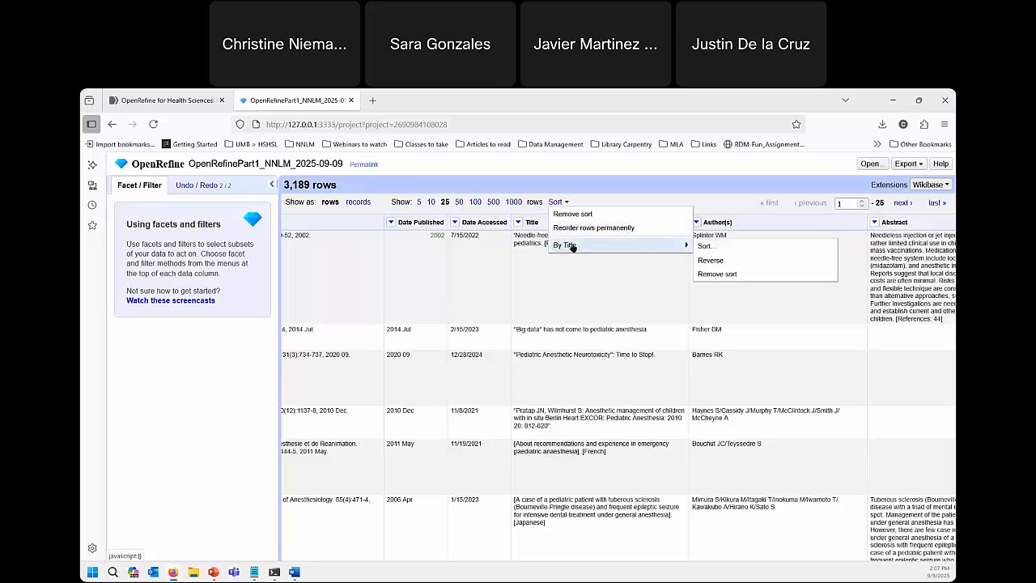
click(739, 261)
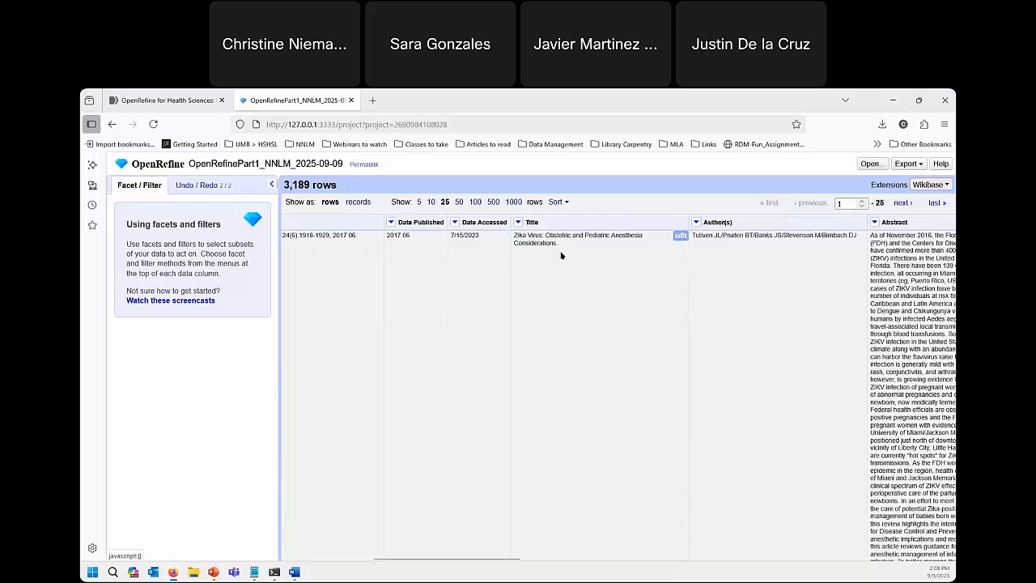
scroll(563, 267, down, 3)
scroll(580, 303, up, 3)
scroll(564, 364, down, 4)
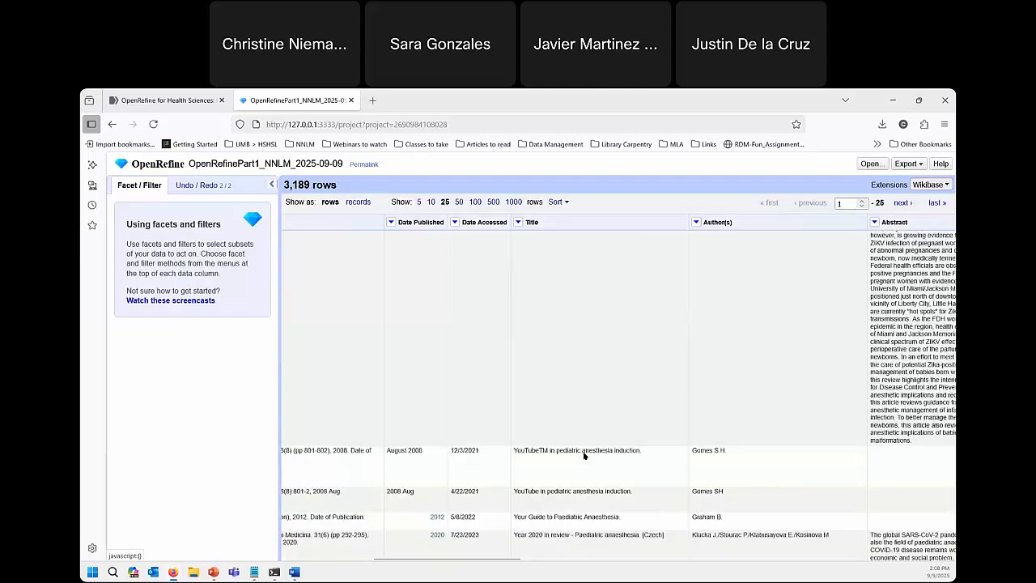
scroll(576, 436, down, 6)
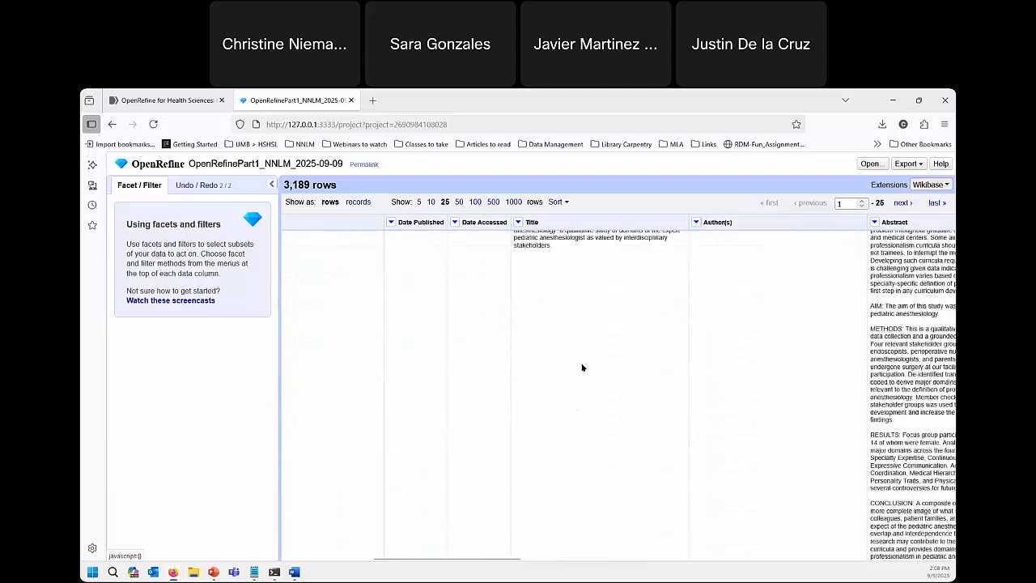
scroll(587, 404, up, 10)
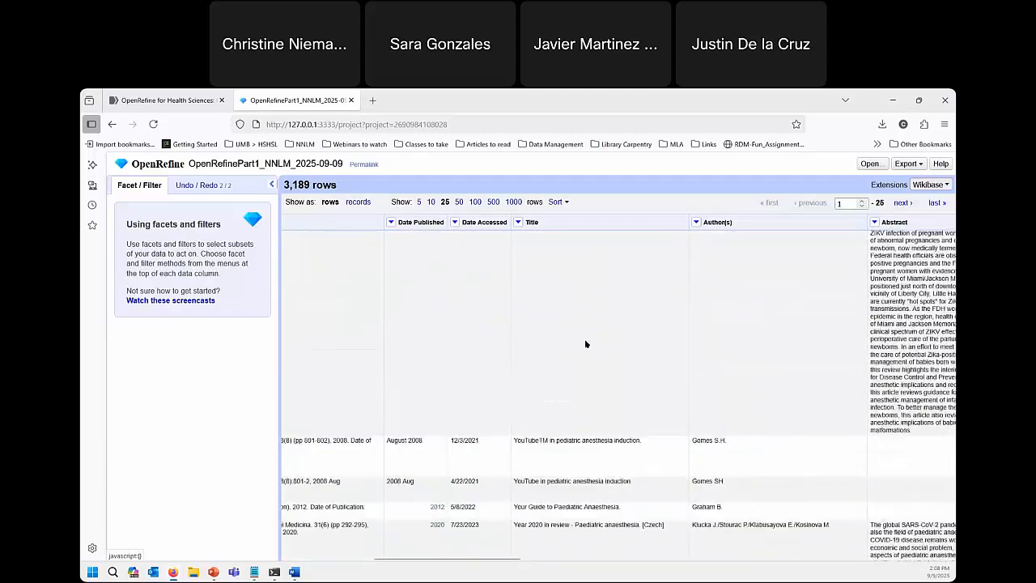
Remove the Title sort from the project
click(557, 201)
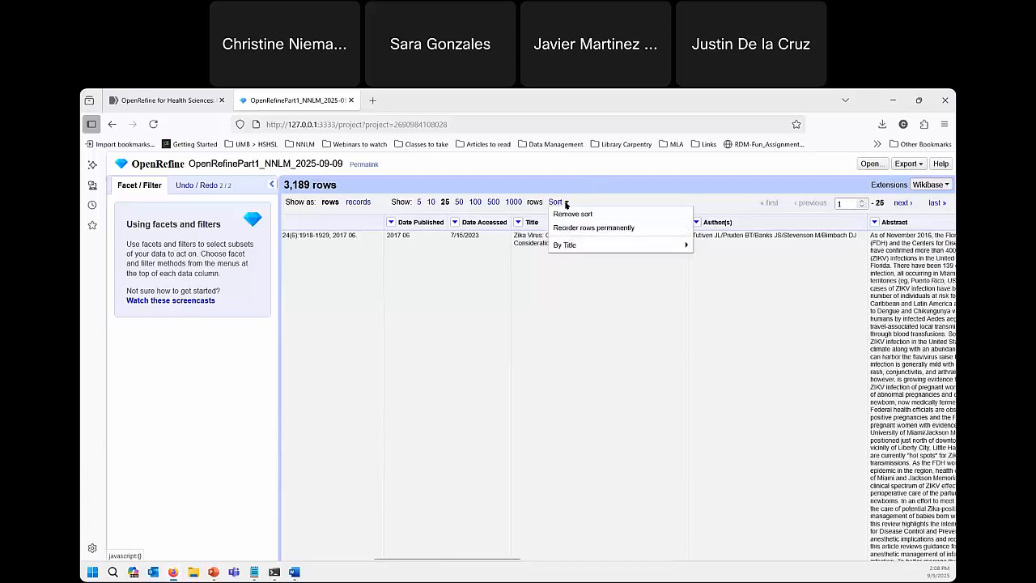
mouse_move(571, 244)
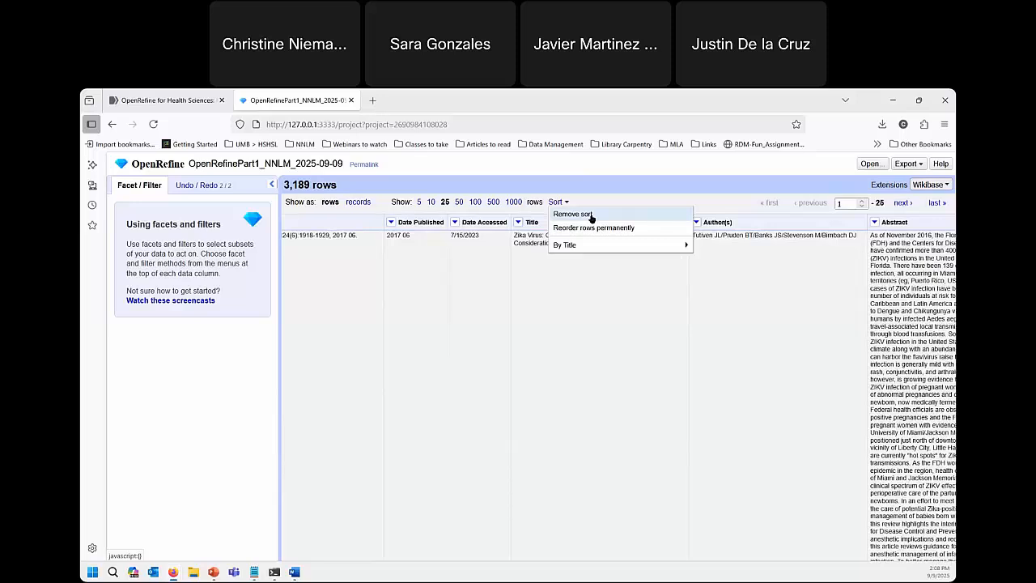
click(591, 216)
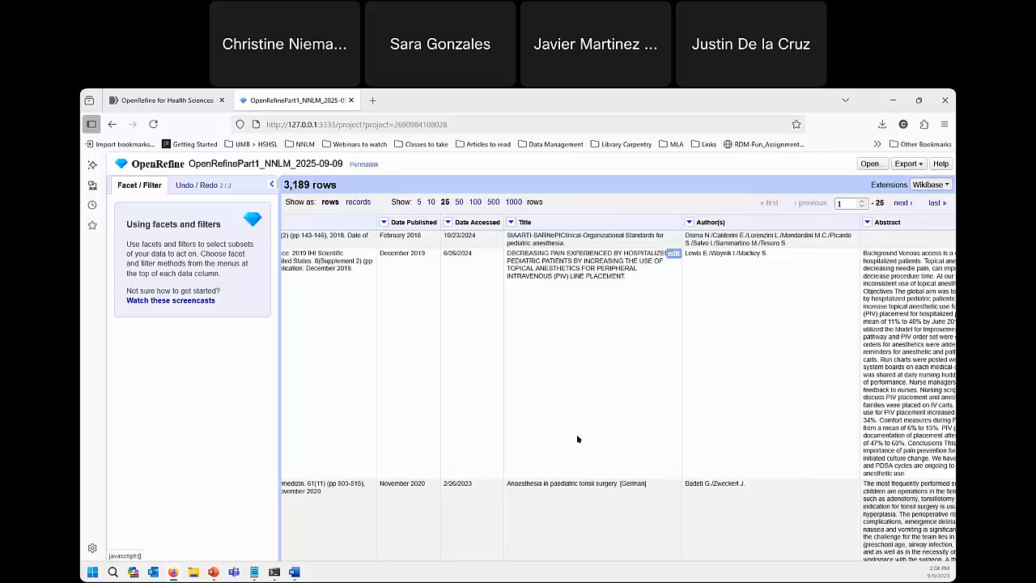
Sort the rows by the Author(s) column as text, from a to z, and check the first rows
drag(511, 560, 552, 504)
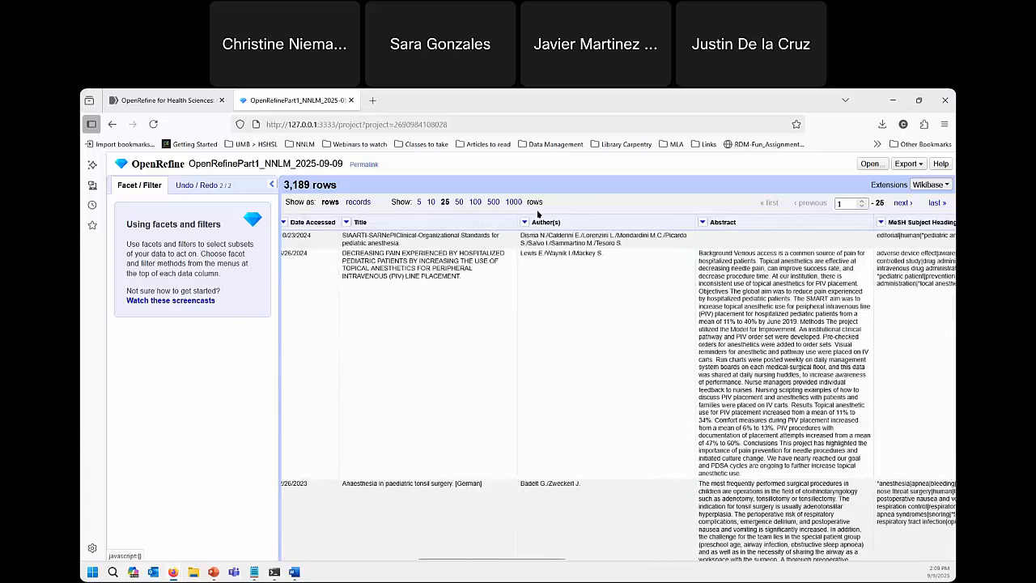
click(524, 223)
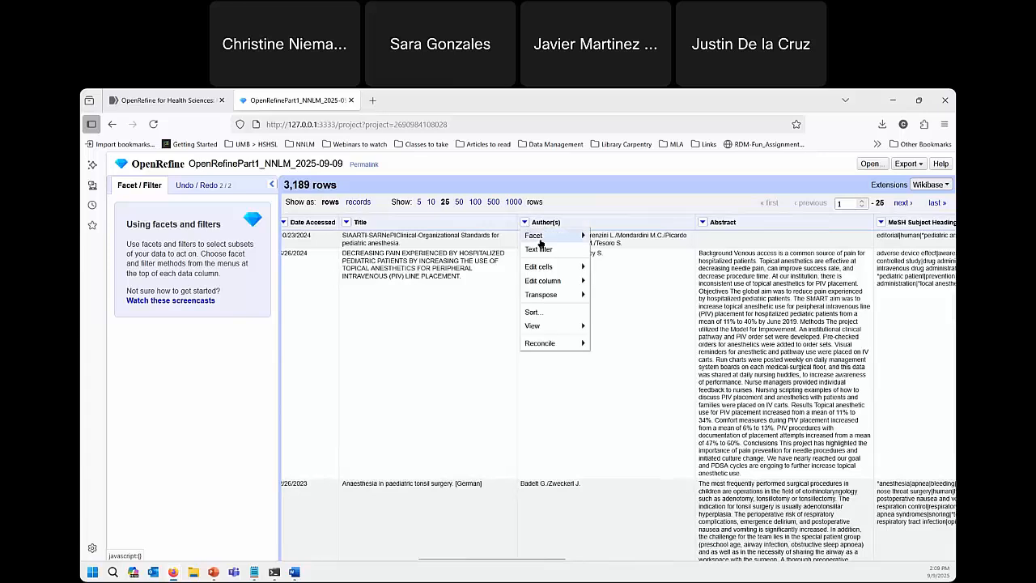
click(534, 314)
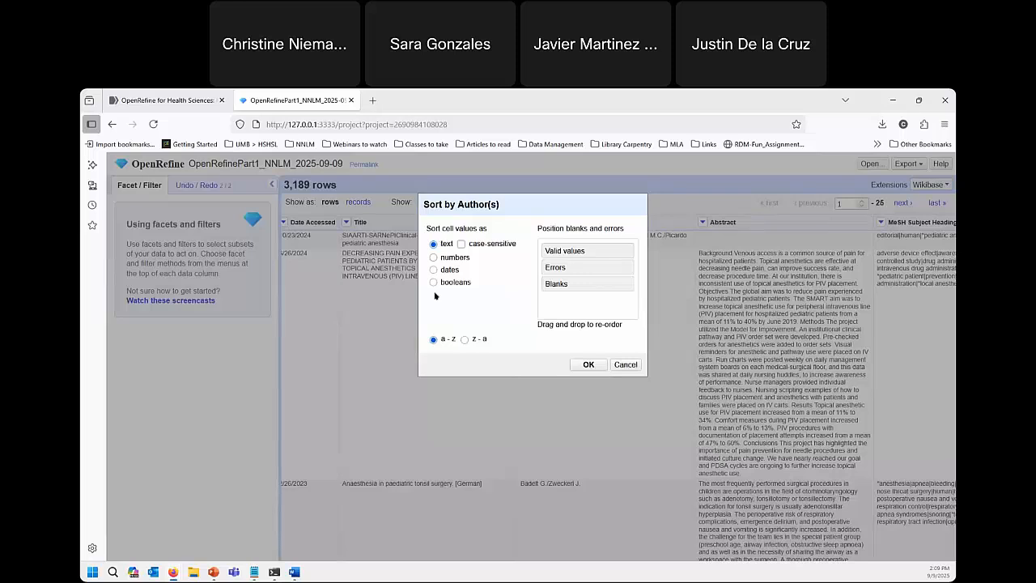
click(585, 365)
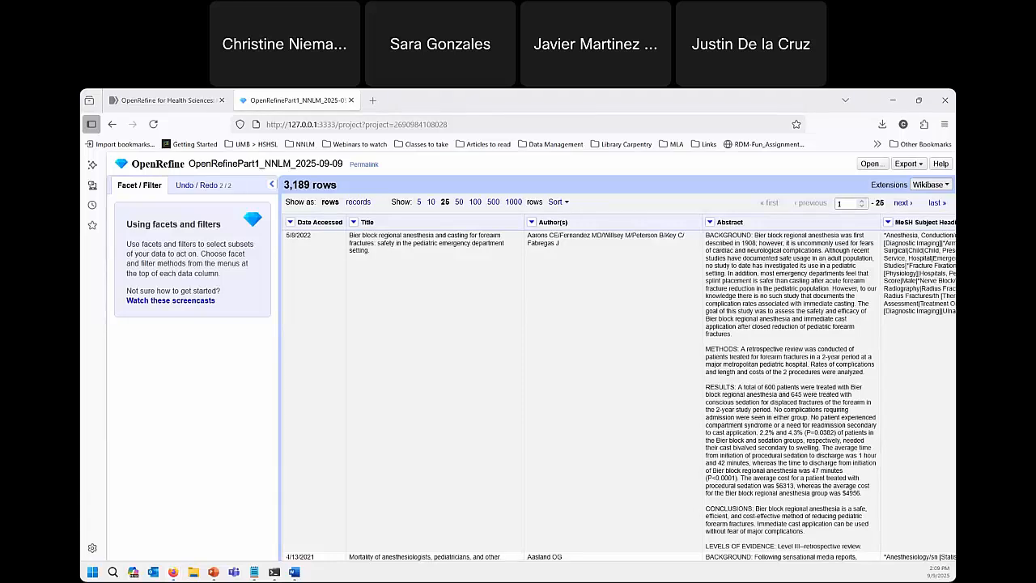
scroll(603, 356, down, 2)
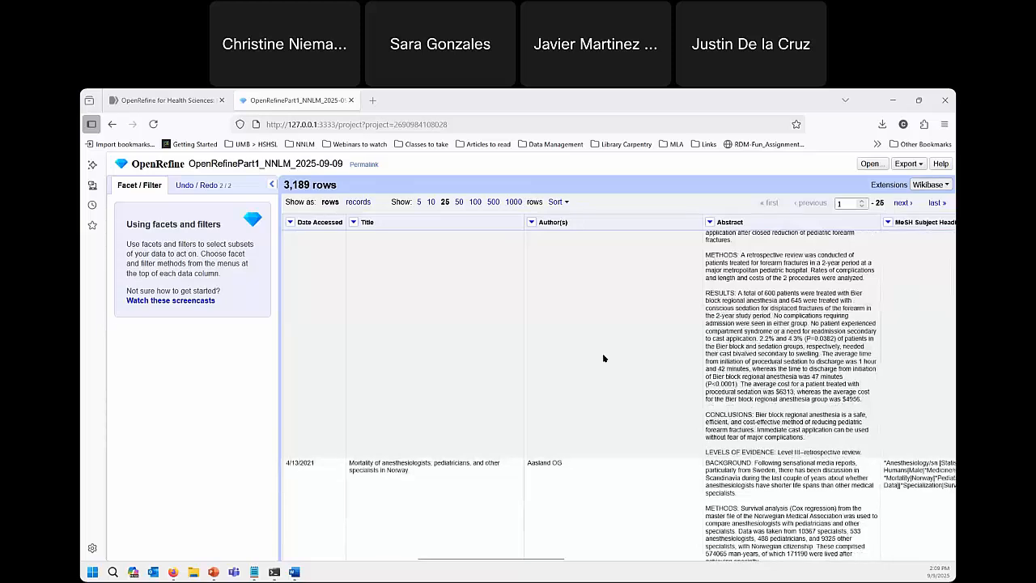
scroll(603, 357, down, 3)
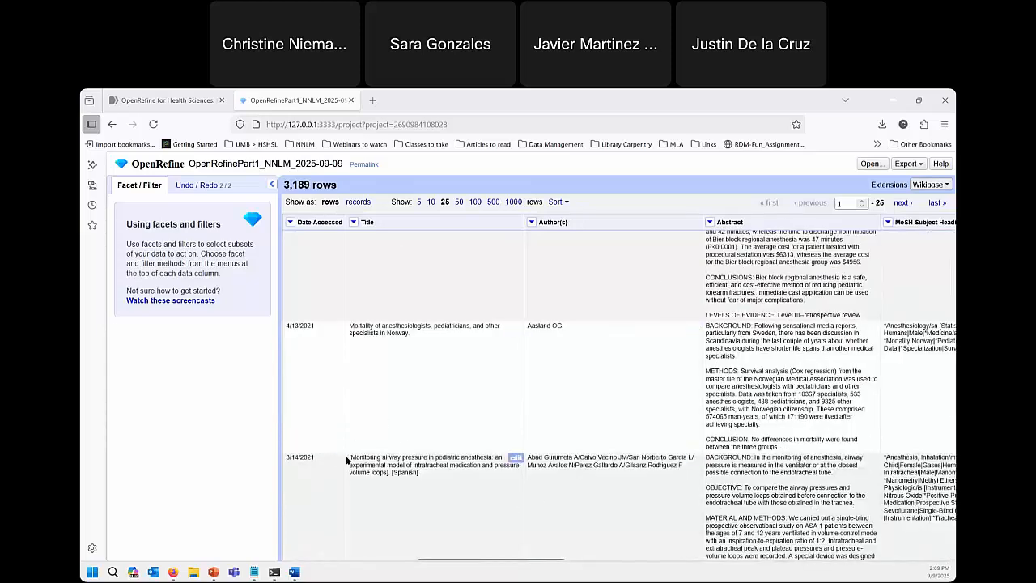
Examine the bracketed Spanish-language title and its first listed author in the sorted rows, and remove the Author(s) sort
drag(349, 457, 446, 466)
click(447, 465)
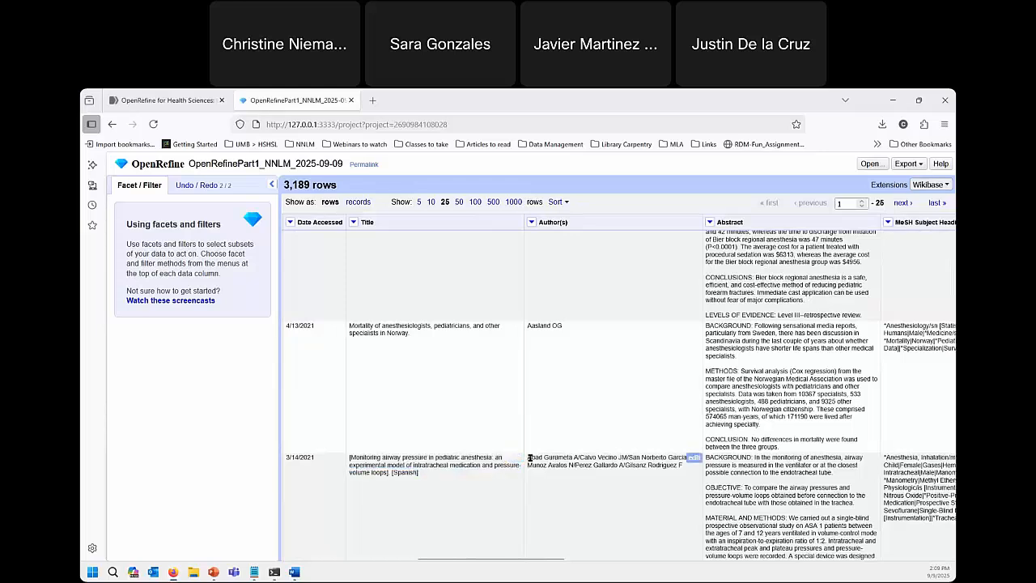
drag(528, 458, 573, 457)
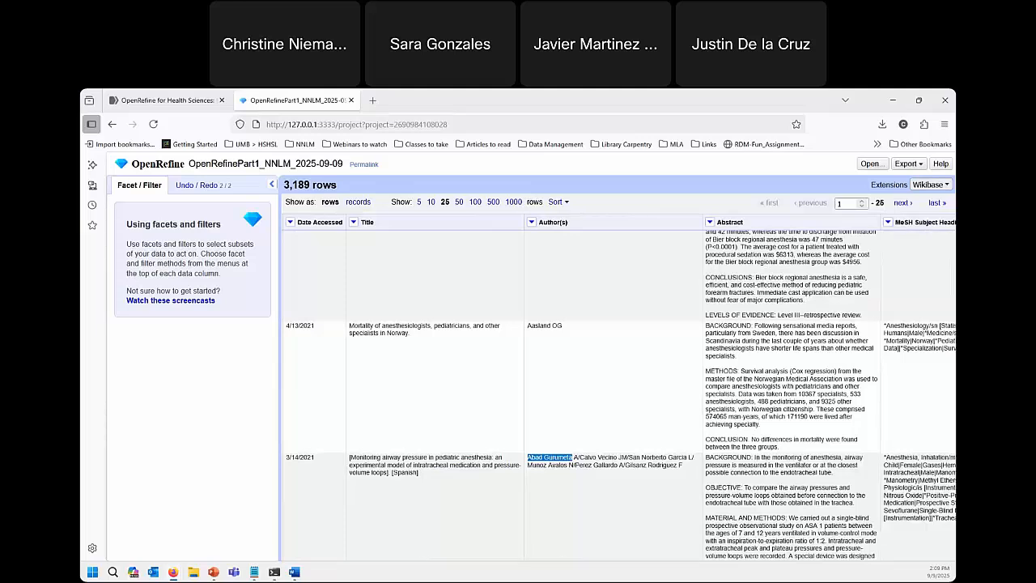
click(599, 480)
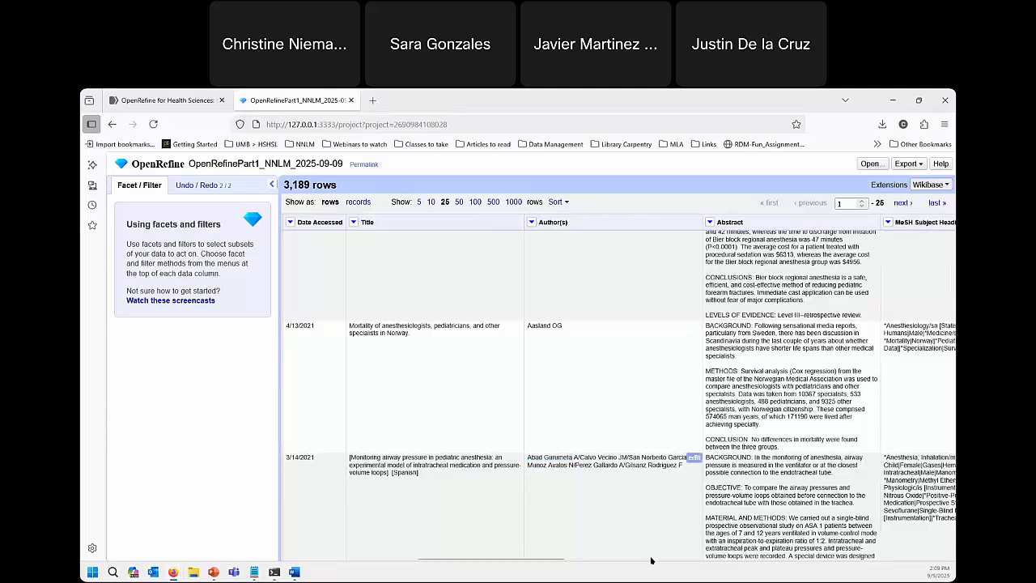
click(557, 203)
click(561, 215)
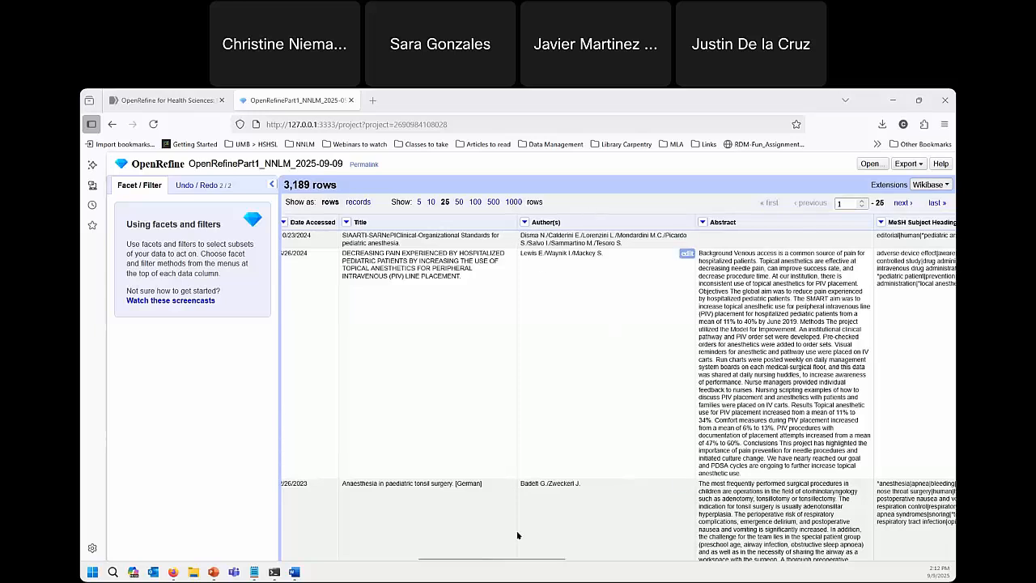
Sort the rows by the Publisher column as text, from a to z, and check the publishers in the first rows
drag(530, 559, 819, 557)
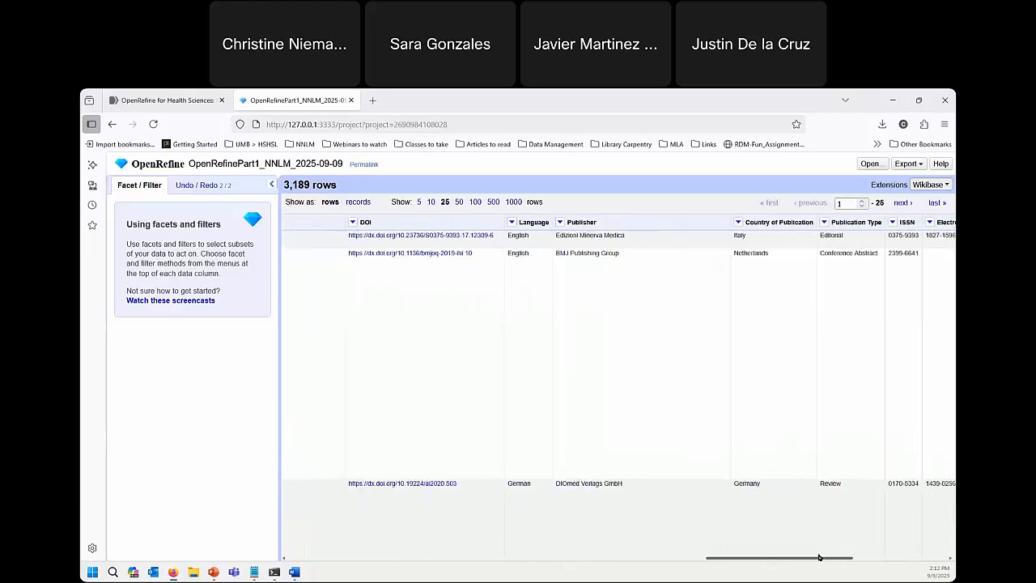
click(557, 222)
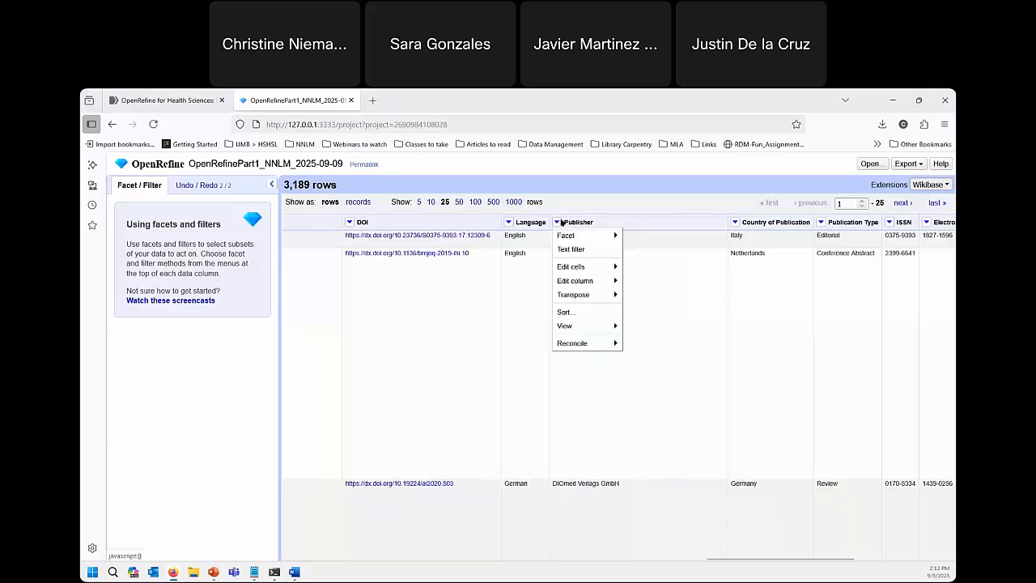
click(592, 312)
click(583, 364)
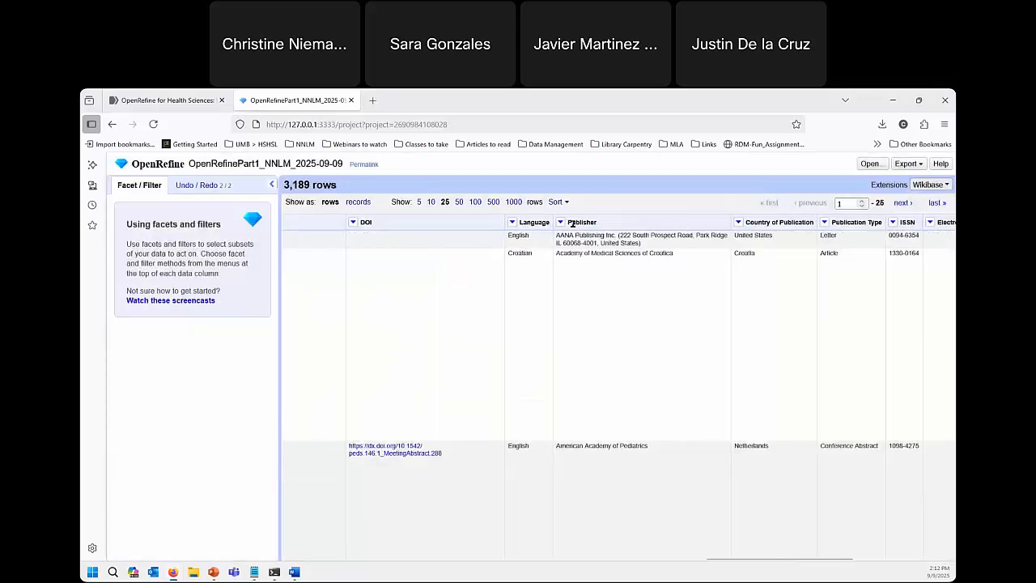
drag(557, 234, 624, 234)
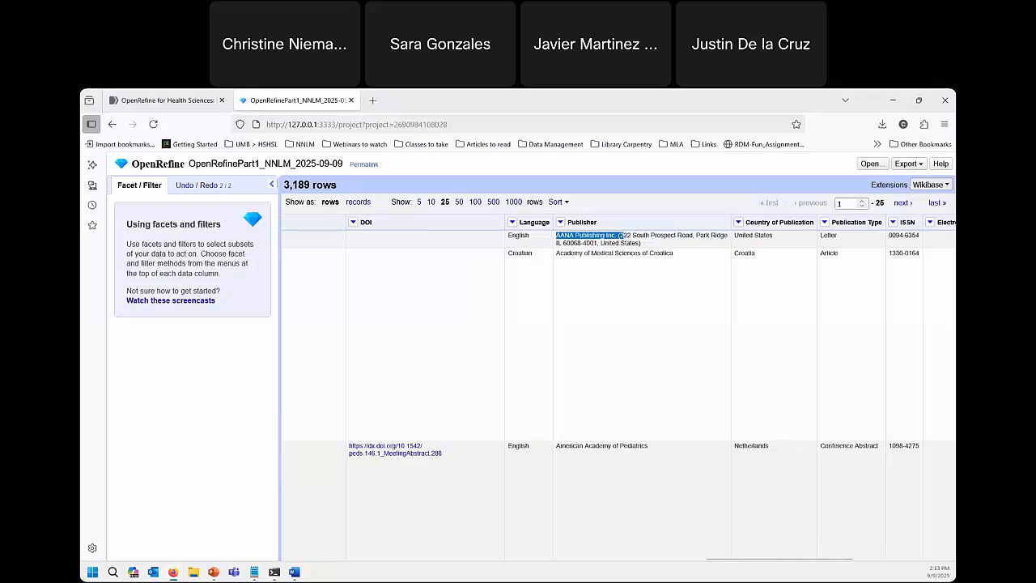
click(577, 277)
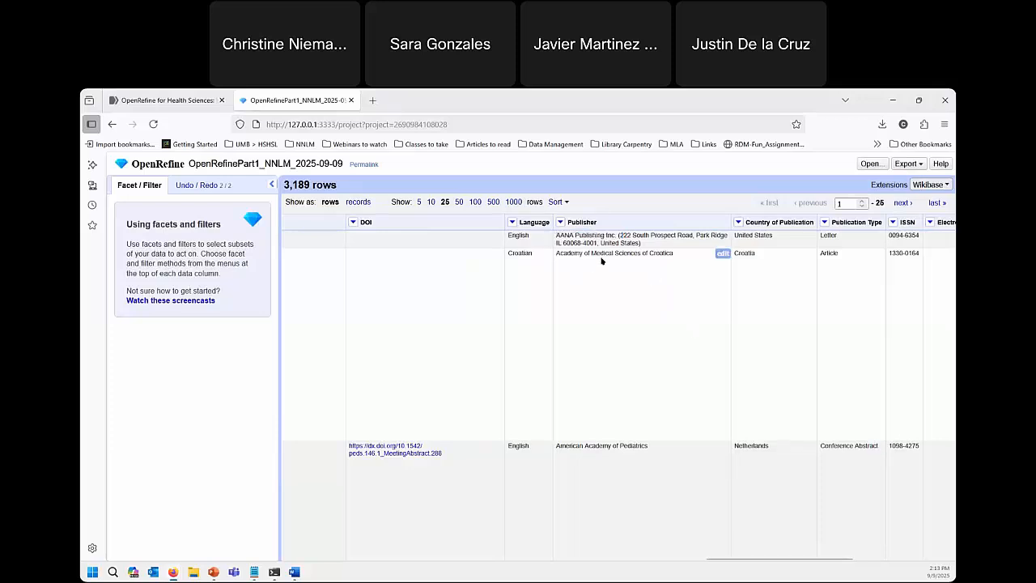
Sort the rows by the Language column alone, as text from z to a, and check the first row's language
click(512, 222)
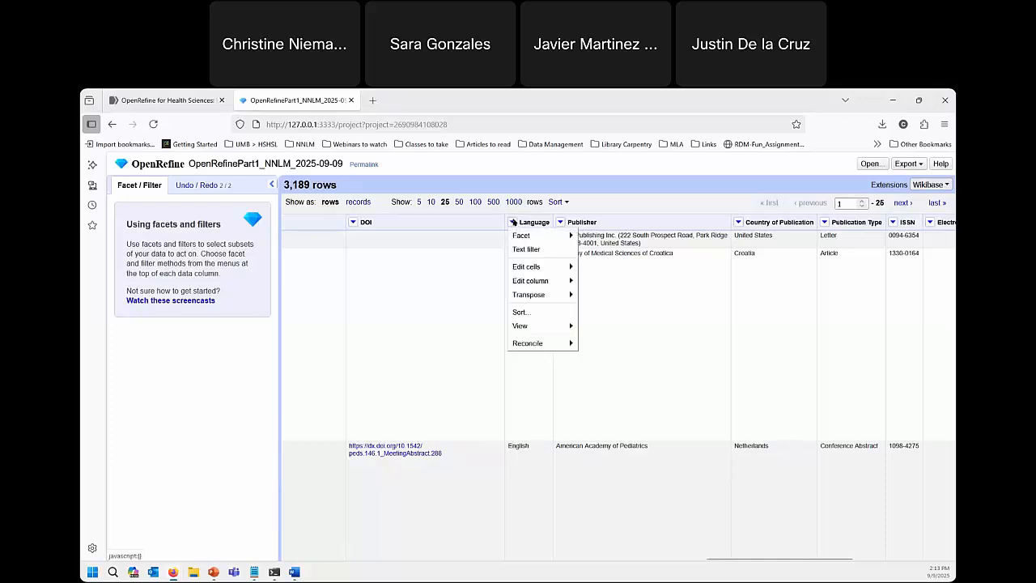
click(581, 221)
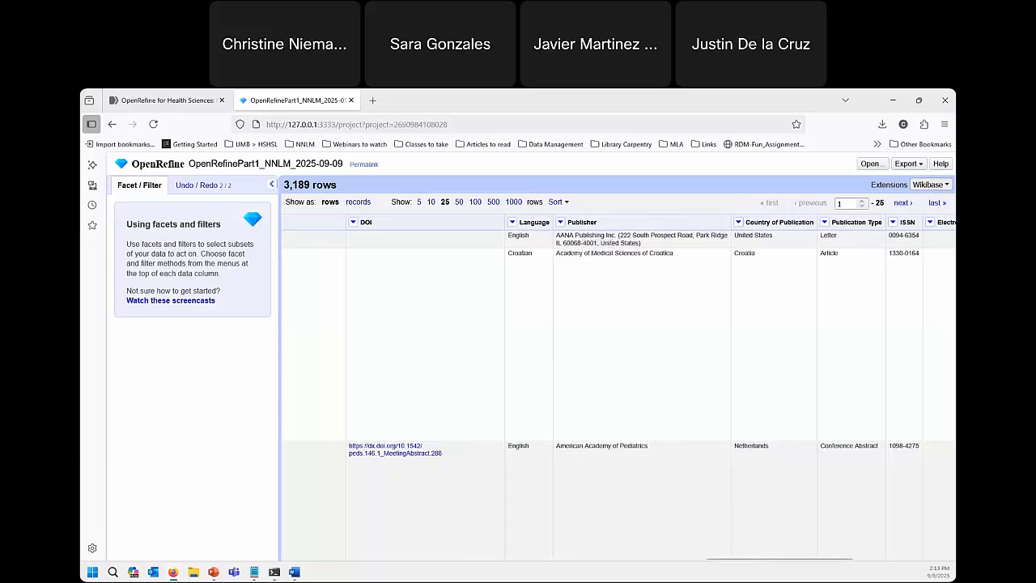
click(512, 224)
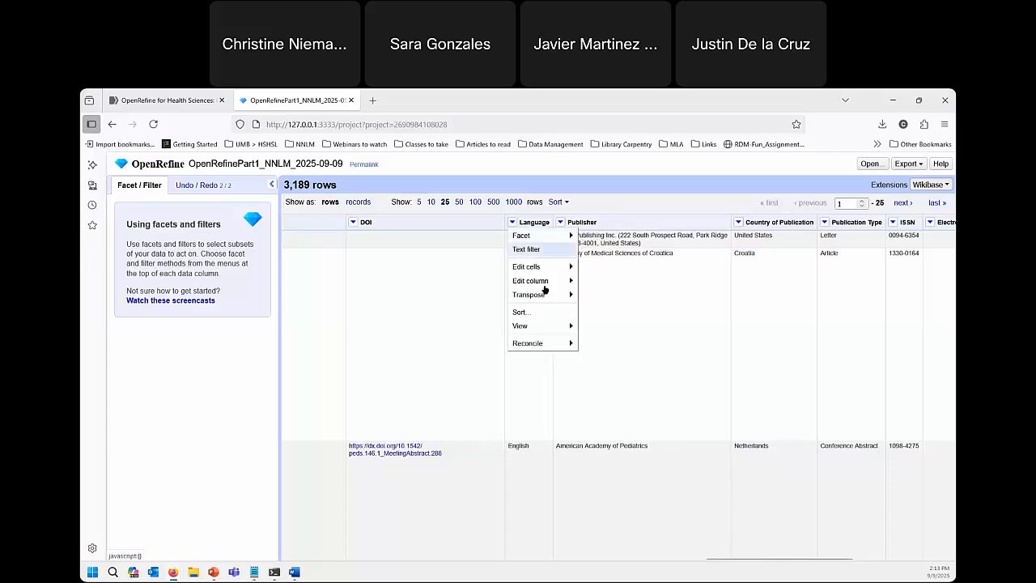
click(548, 313)
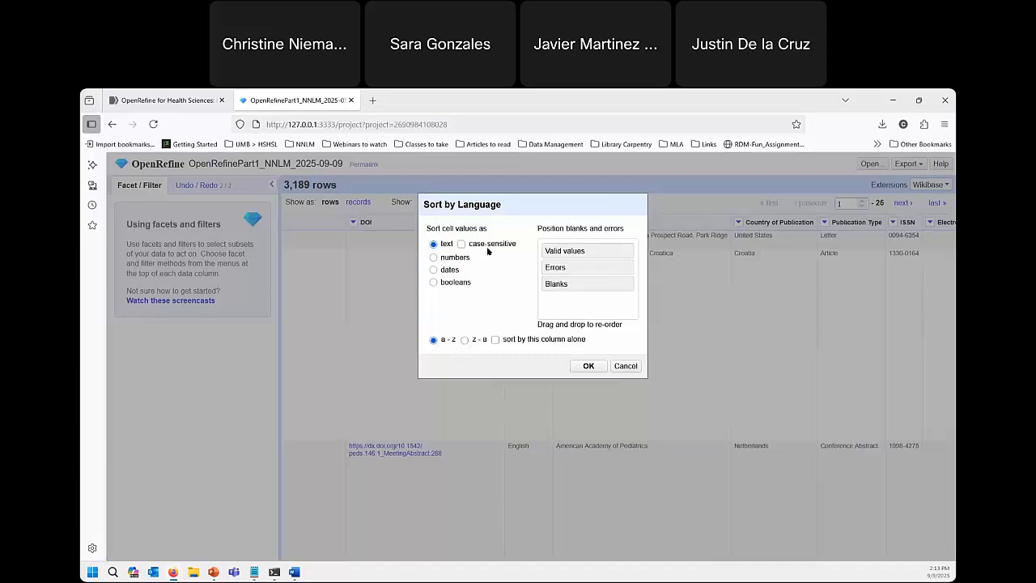
click(466, 340)
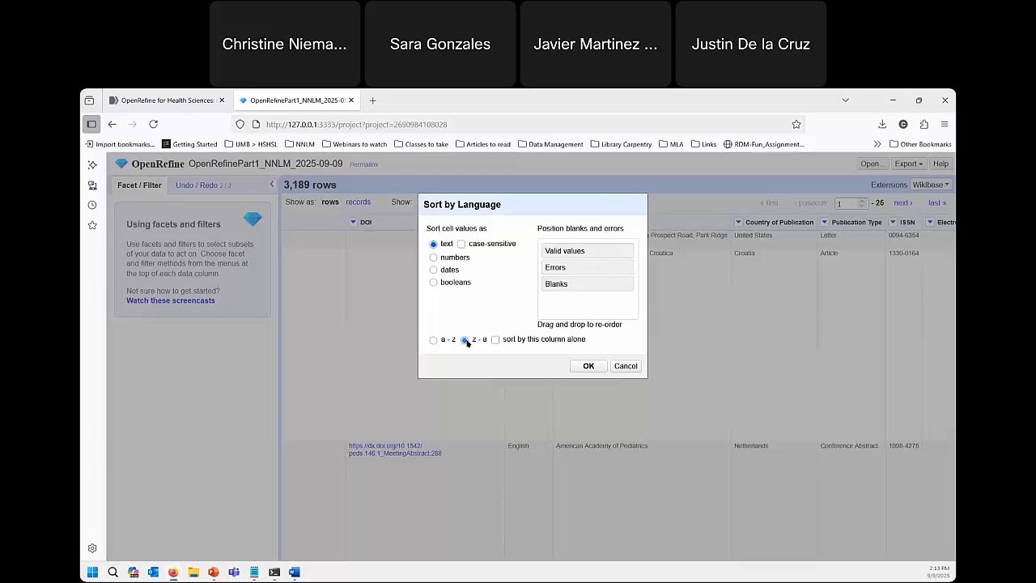
click(588, 367)
click(496, 340)
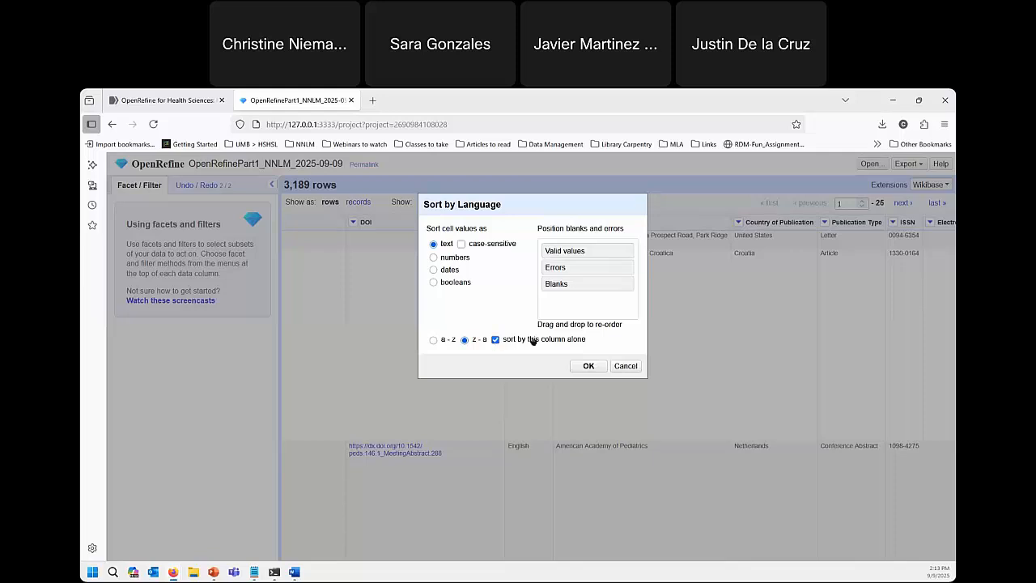
click(588, 366)
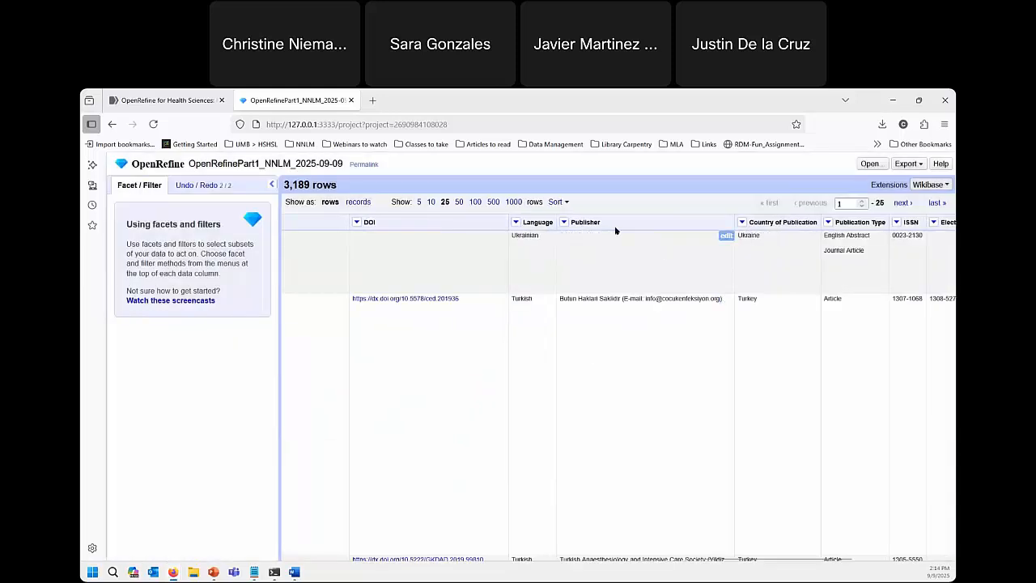
double_click(520, 237)
click(527, 264)
Review the options for the Language sort, reverse it, and check the first row's language
click(565, 202)
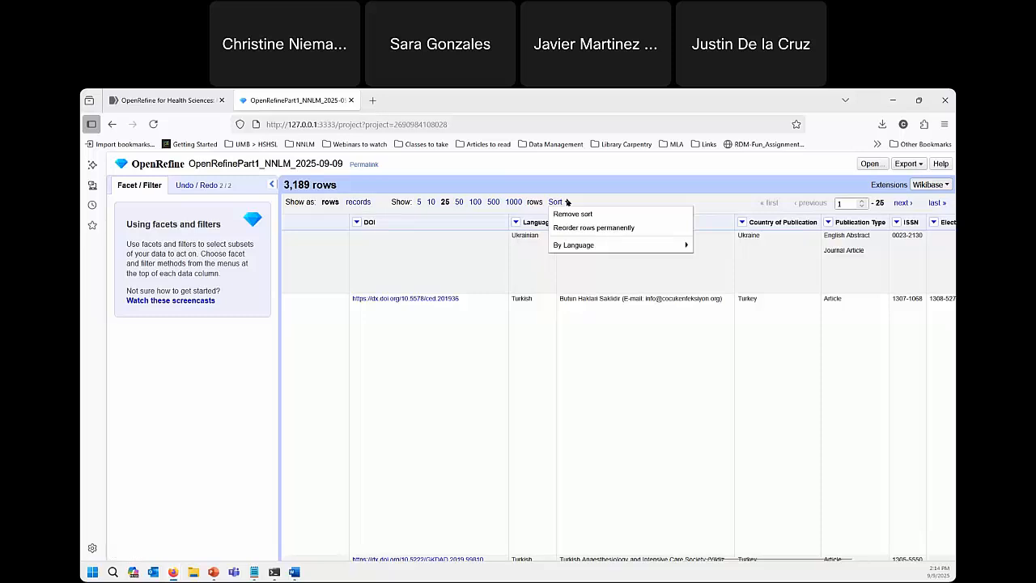
mouse_move(577, 246)
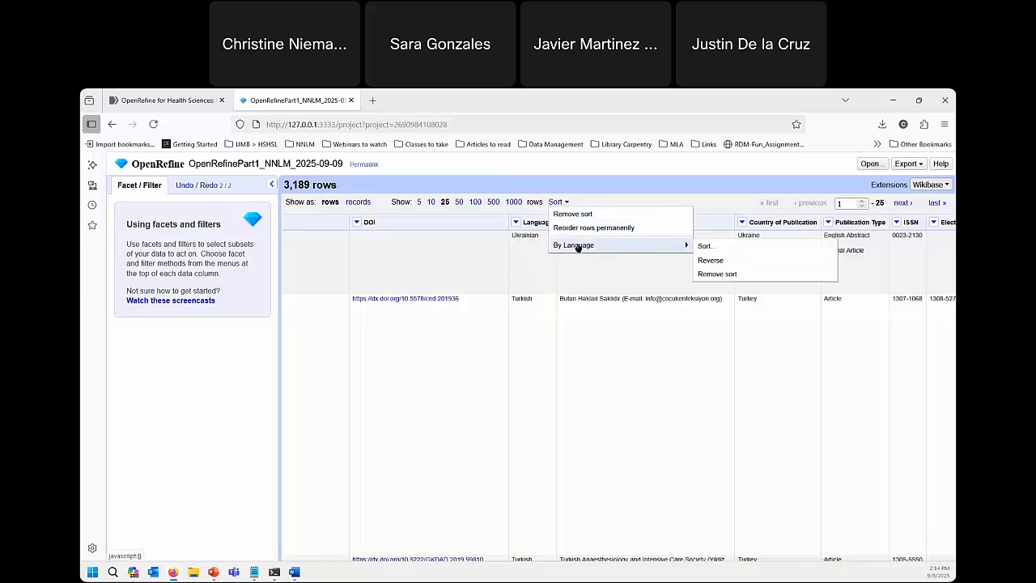
click(613, 269)
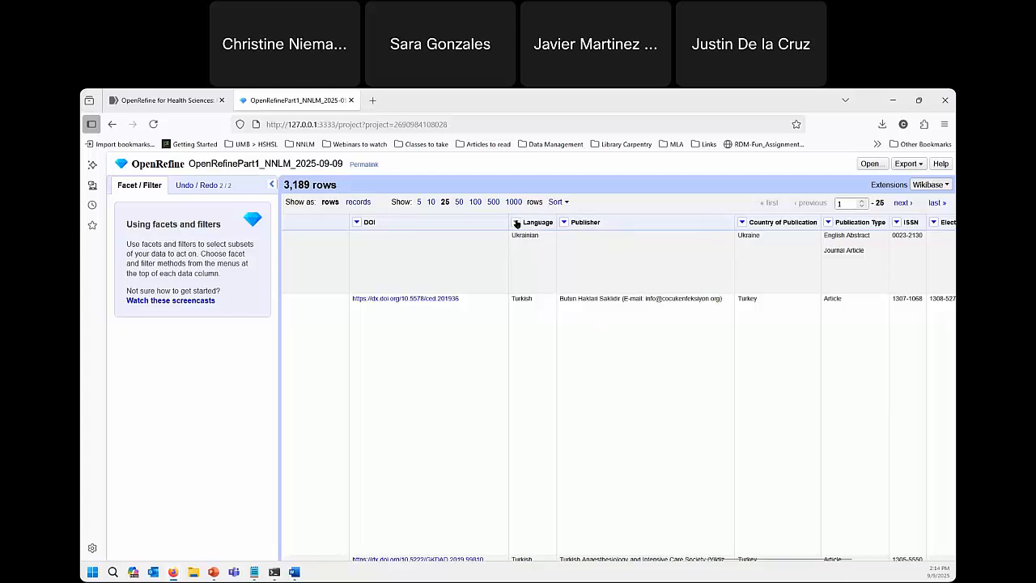
click(516, 223)
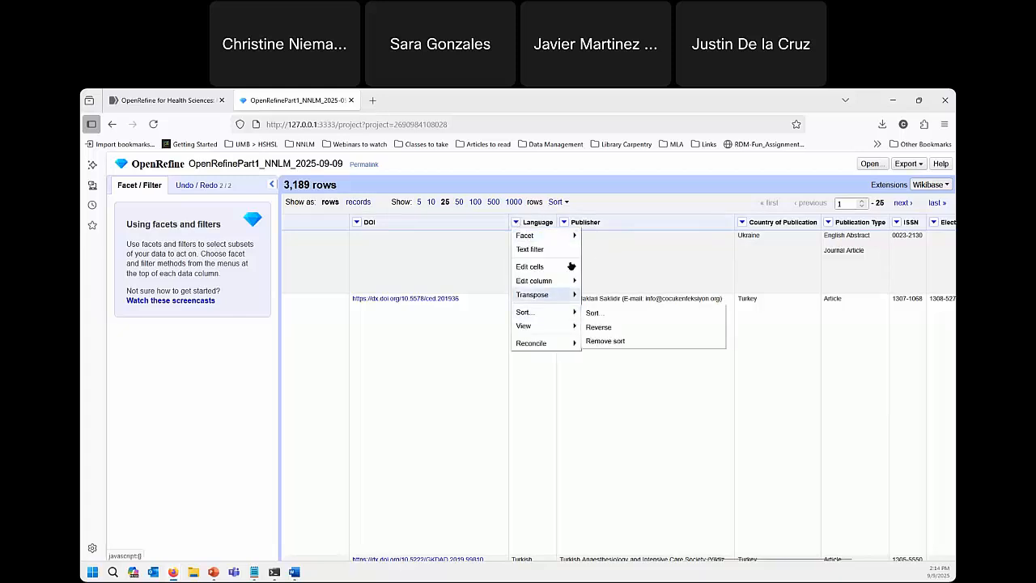
click(564, 201)
click(561, 201)
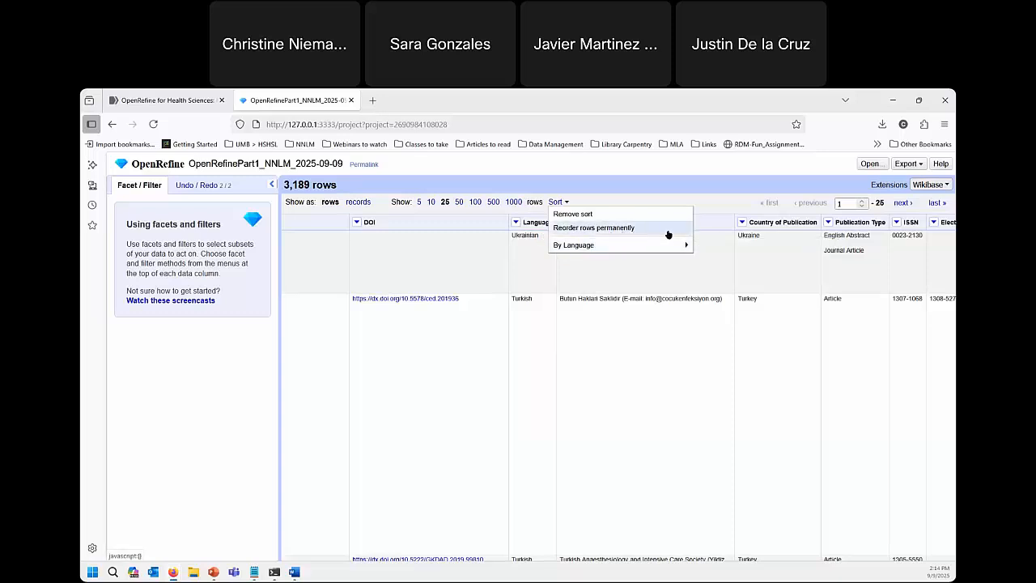
mouse_move(639, 246)
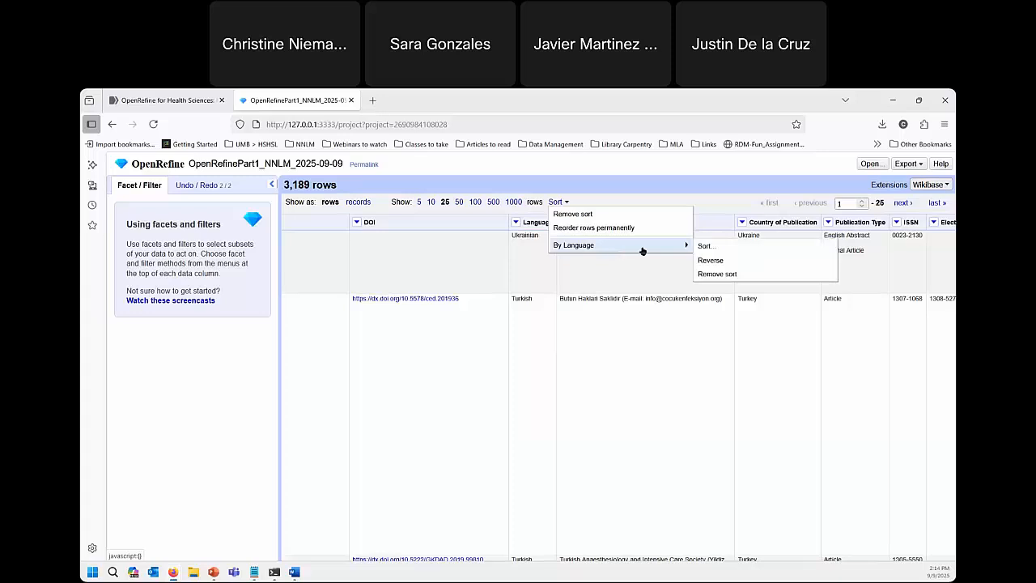
click(711, 261)
double_click(513, 235)
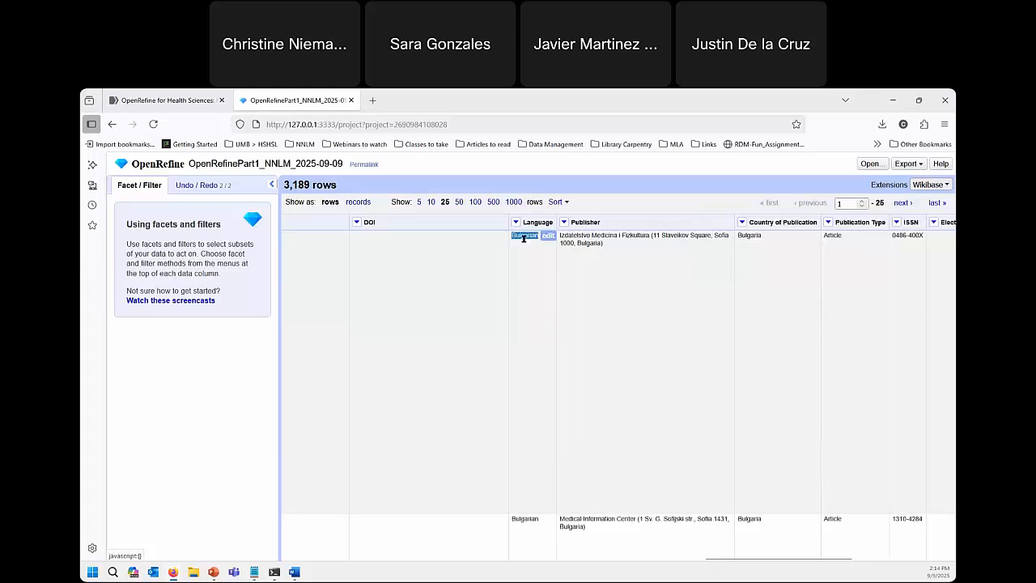
Reverse the Language sort again to return to z to a order
click(557, 202)
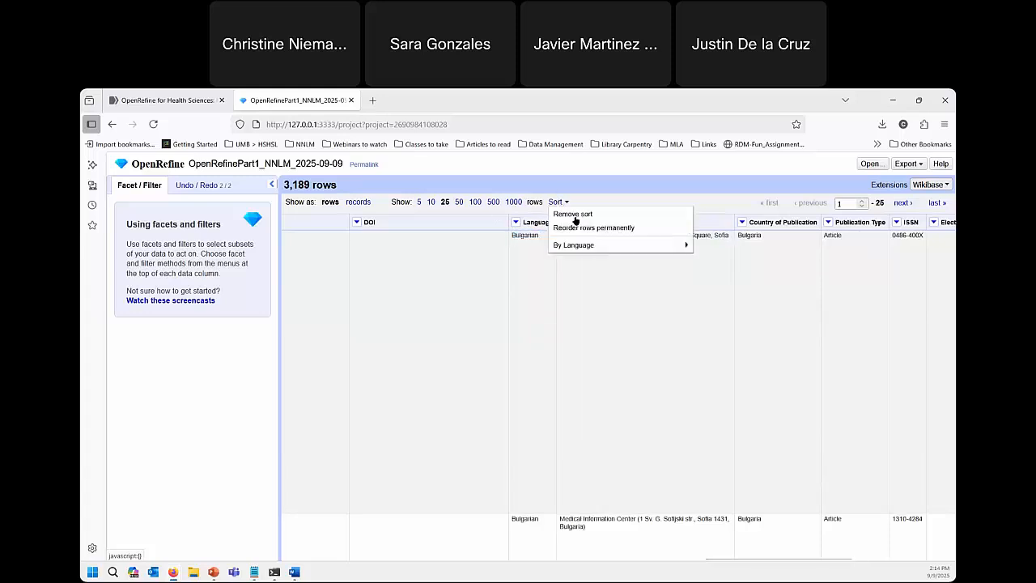
mouse_move(645, 245)
click(705, 259)
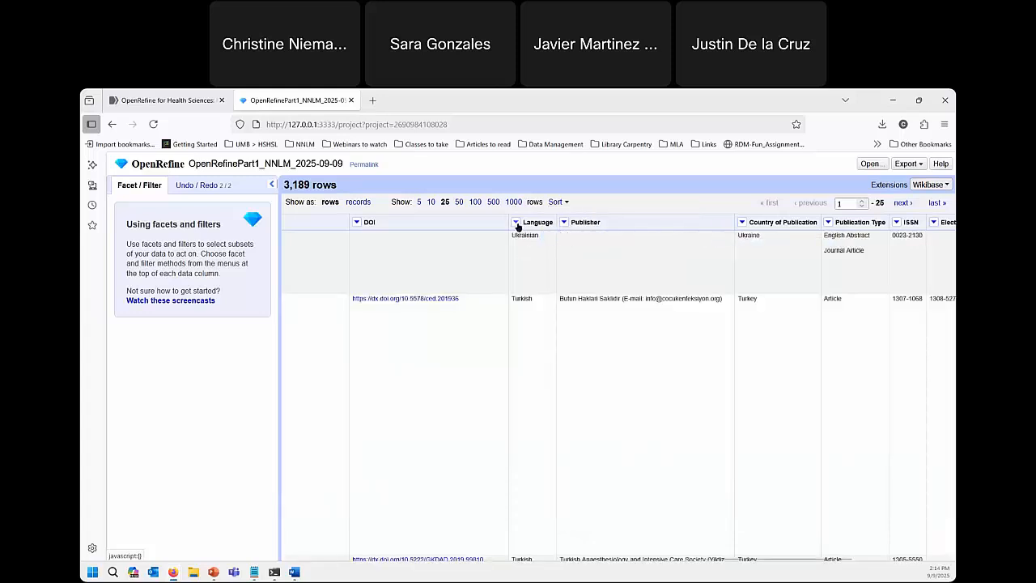
Make the Language sort permanent by reordering the project's rows
click(557, 204)
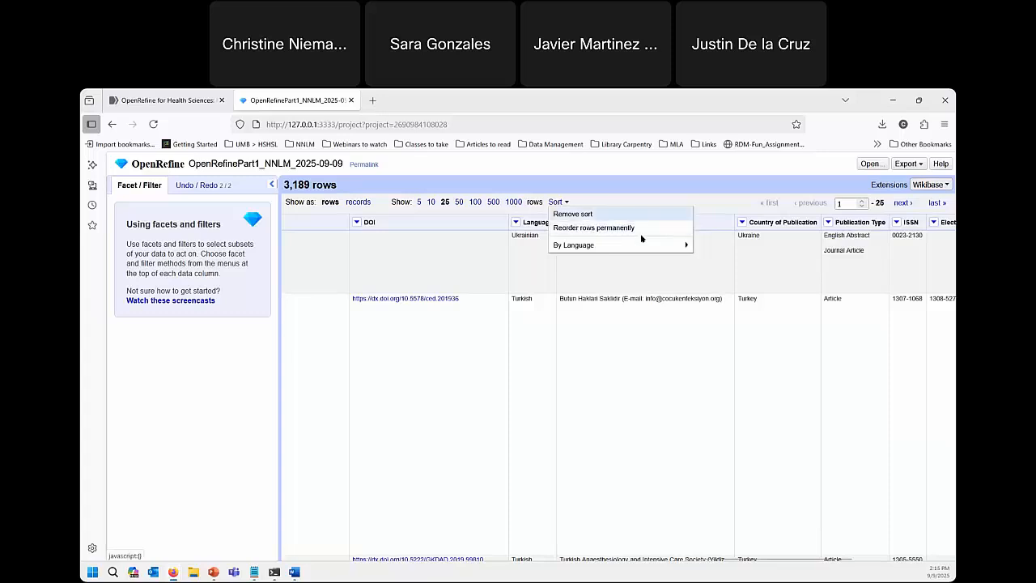
mouse_move(660, 246)
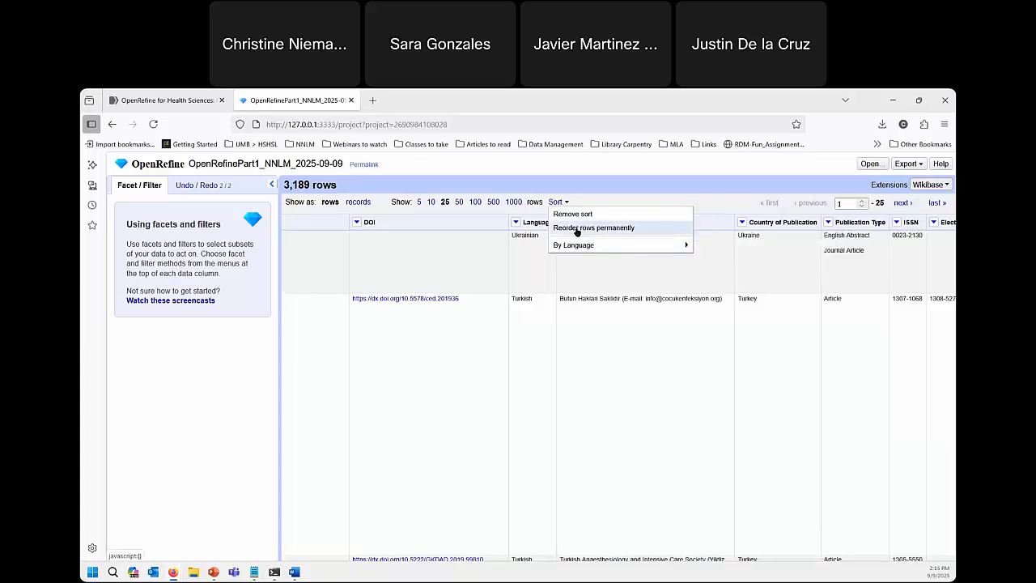
click(599, 227)
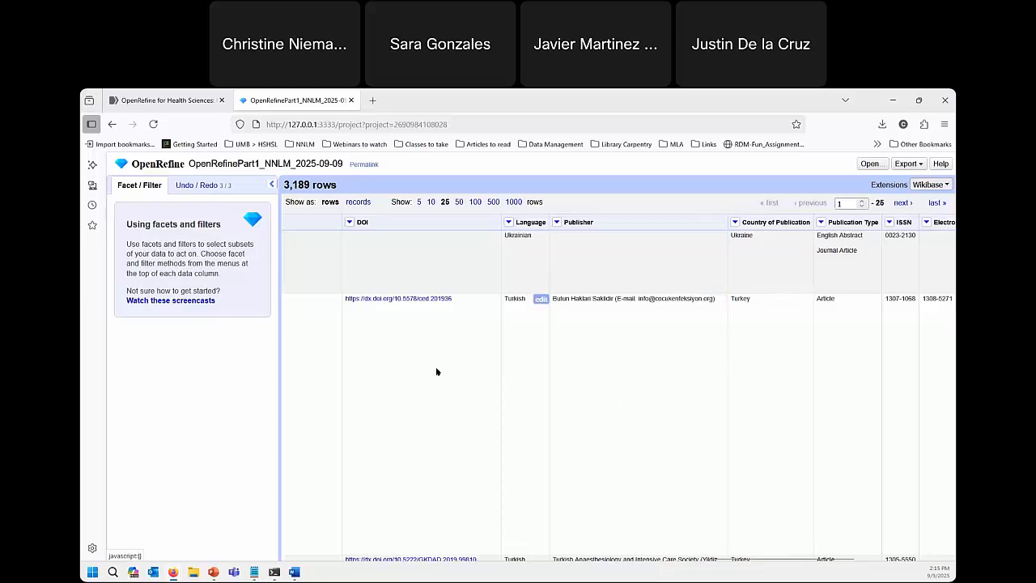
Using the project history, undo the permanent row reordering, redo it, and undo it once more
click(204, 186)
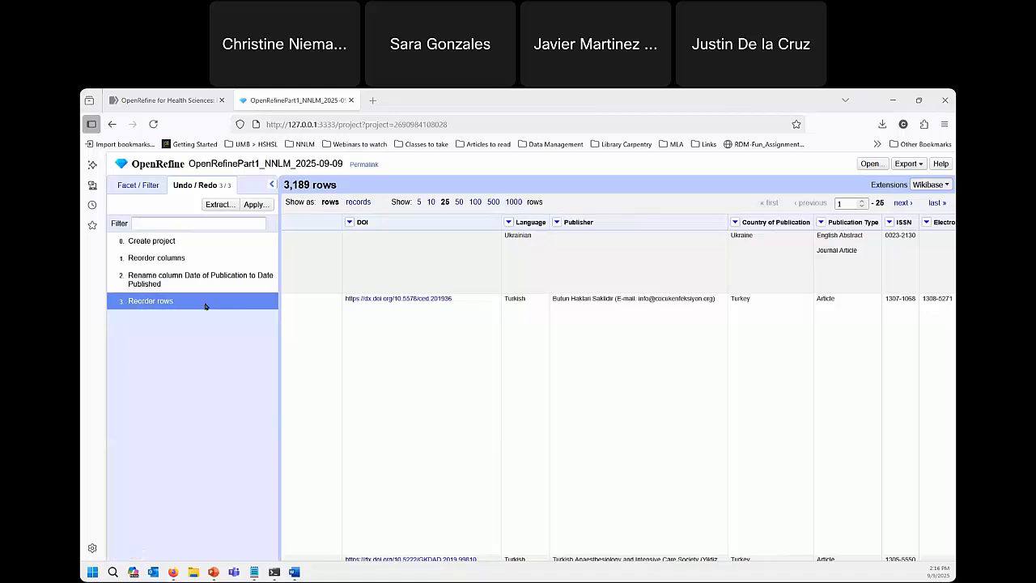
click(152, 283)
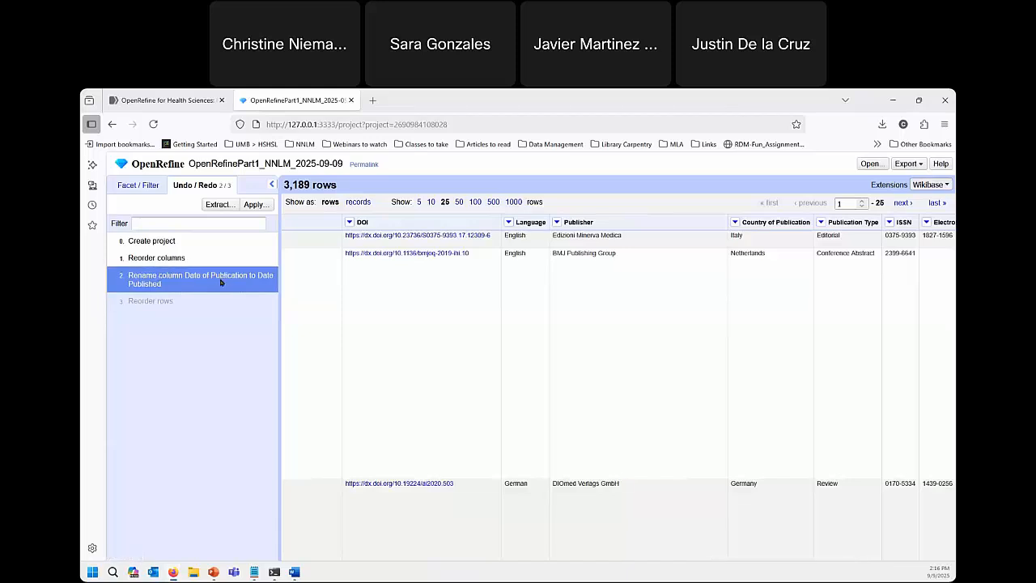
click(166, 303)
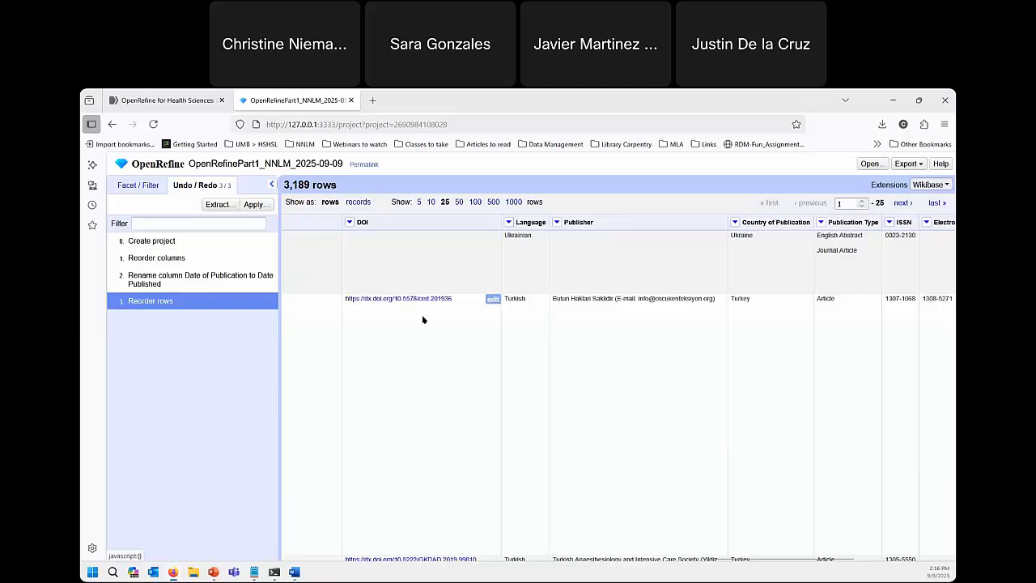
click(198, 284)
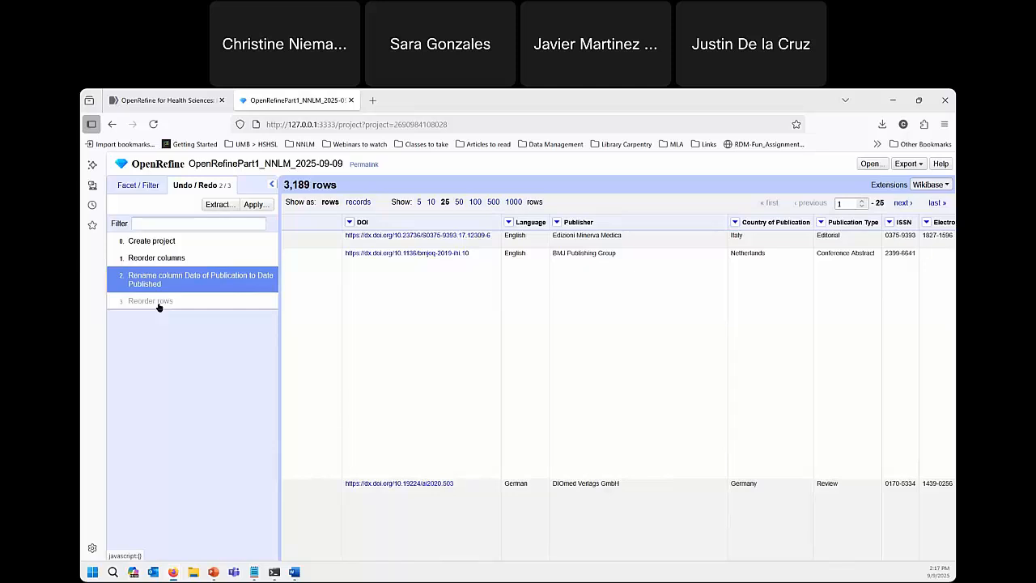
Return to the facets and filters and bring the Journal Name, Volume, Issue and Page(s) columns into view
click(138, 187)
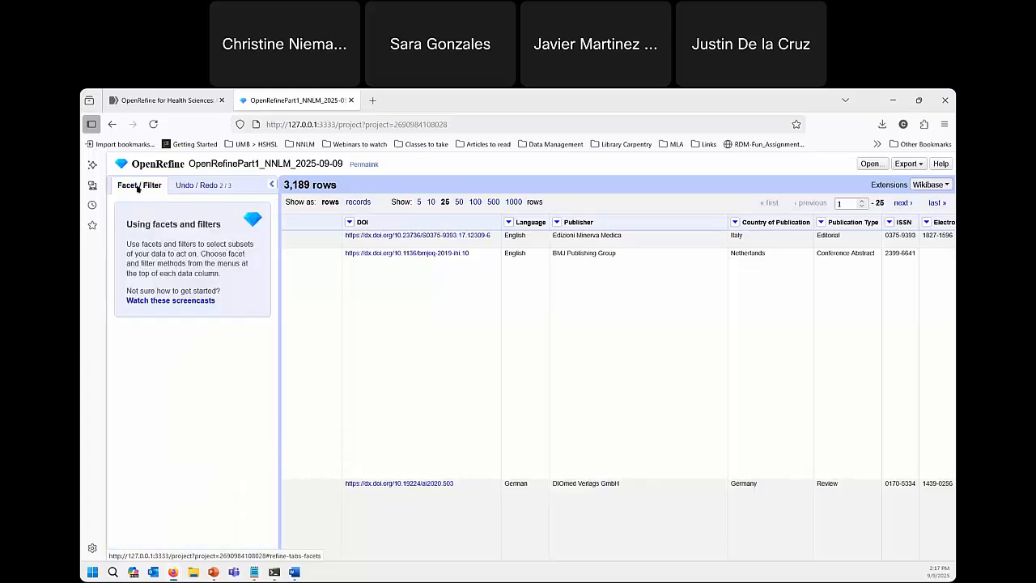
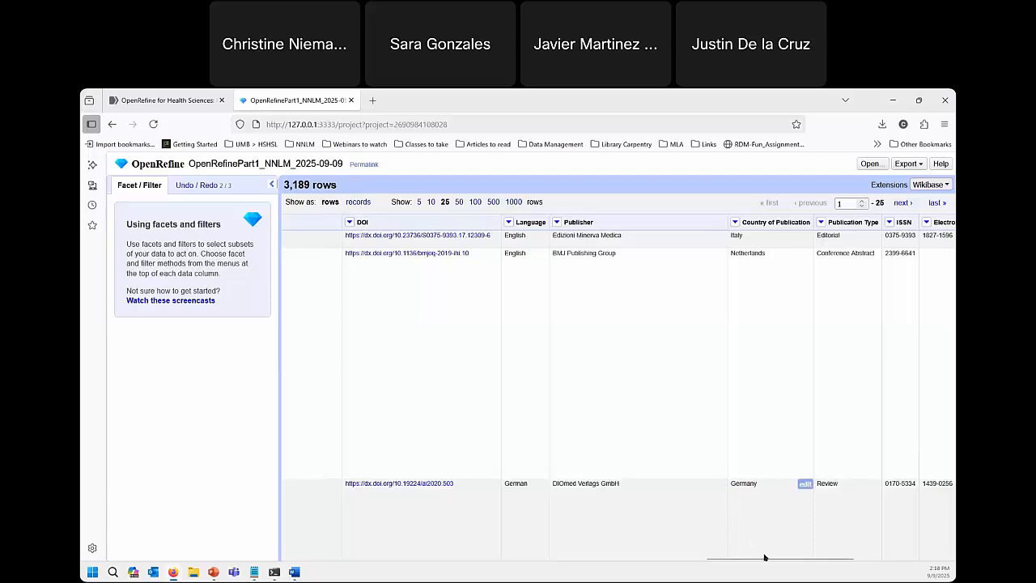
drag(773, 558, 897, 549)
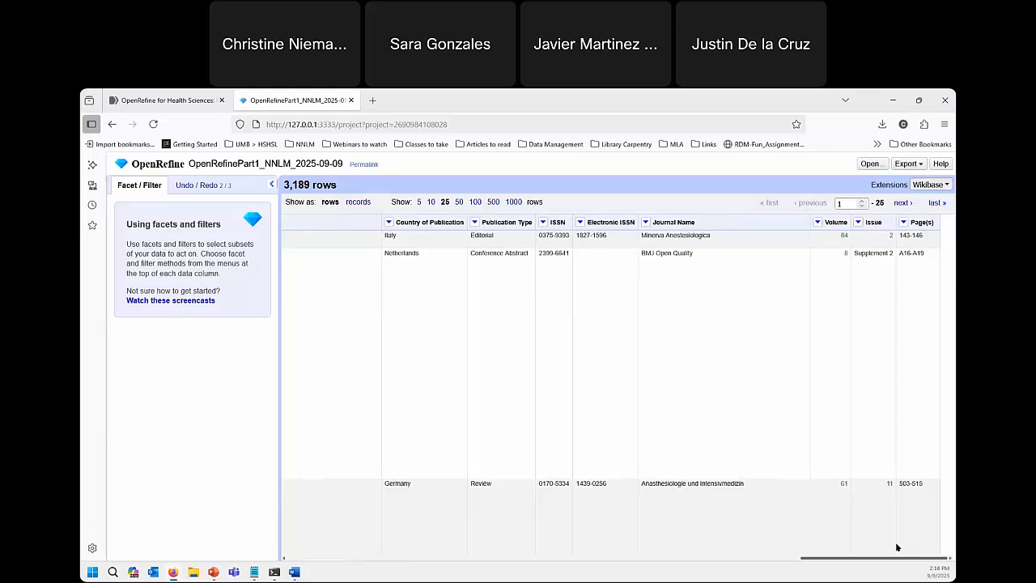
Create a text facet on Journal Name, enlarge its list, and order the choices by count and back by name
click(645, 223)
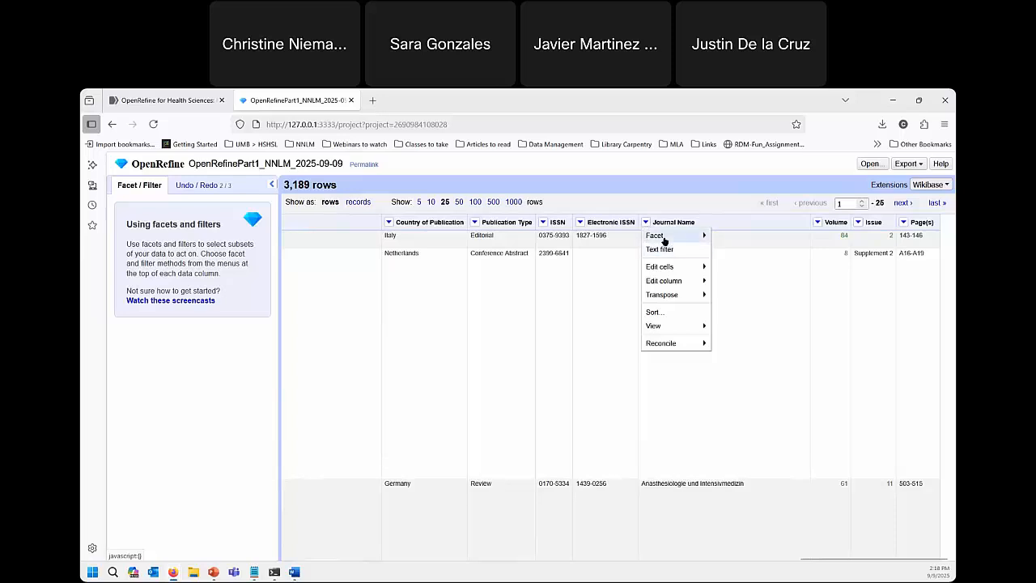
mouse_move(675, 238)
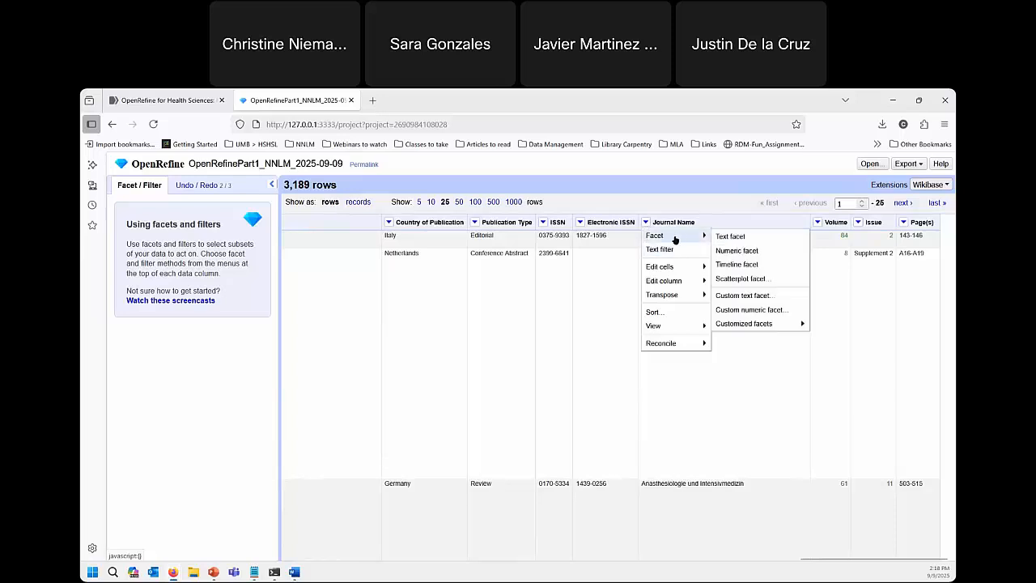
click(763, 236)
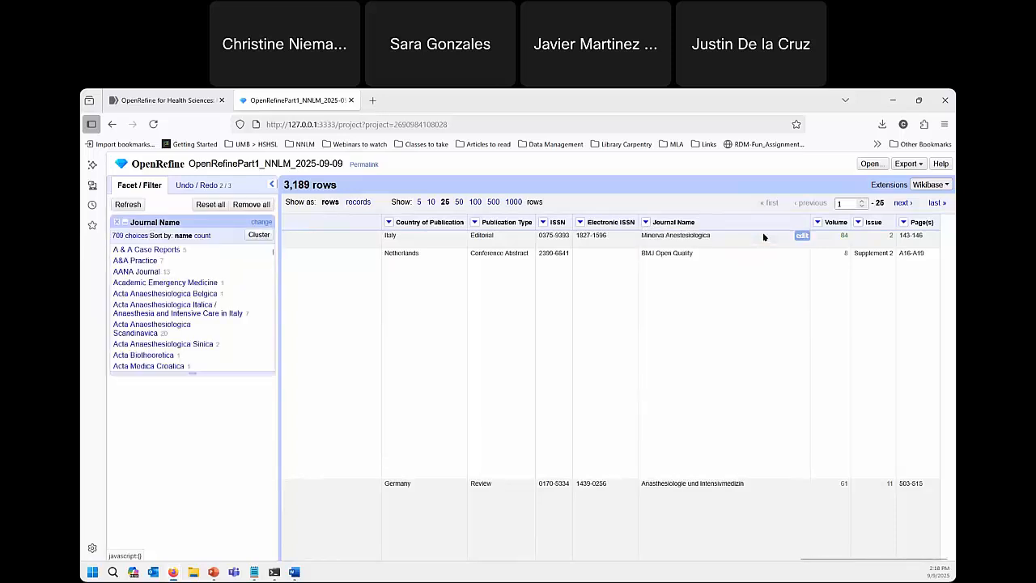
drag(193, 373, 198, 504)
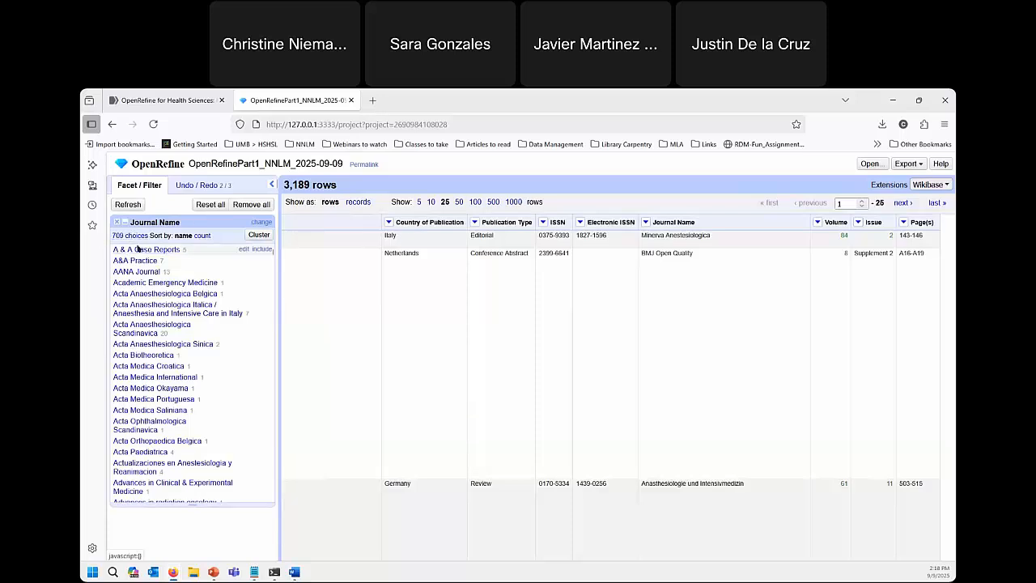
click(202, 236)
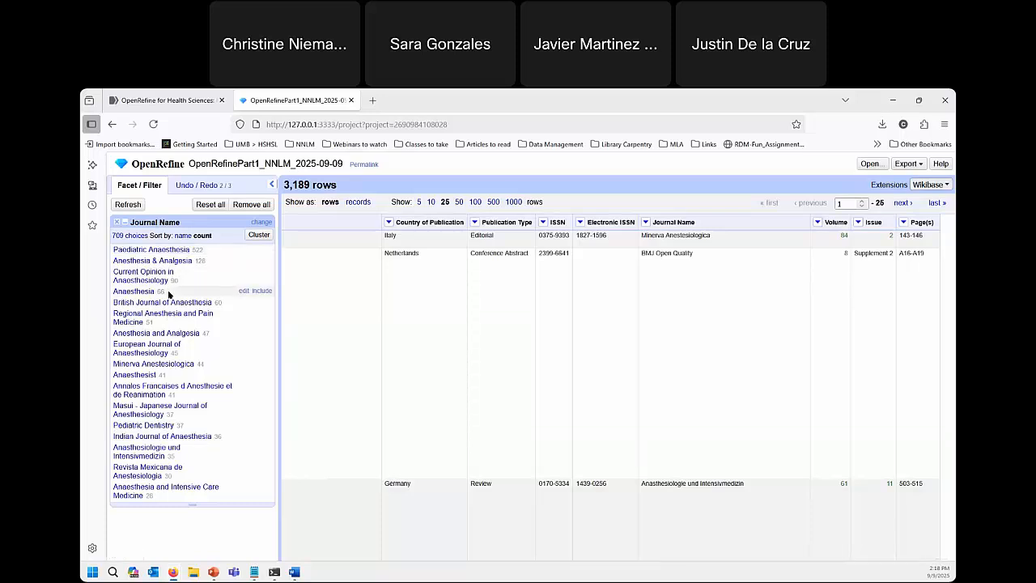
click(181, 235)
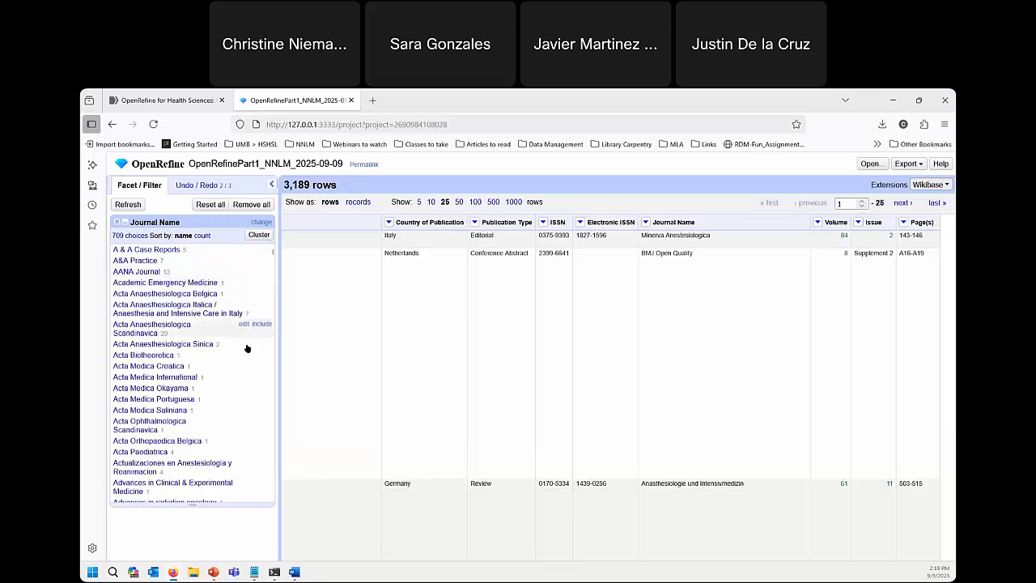
Include both "Anesthesia & Analgesia" and "Anesthesia and Analgesia" in the Journal Name facet selection
scroll(243, 356, down, 1)
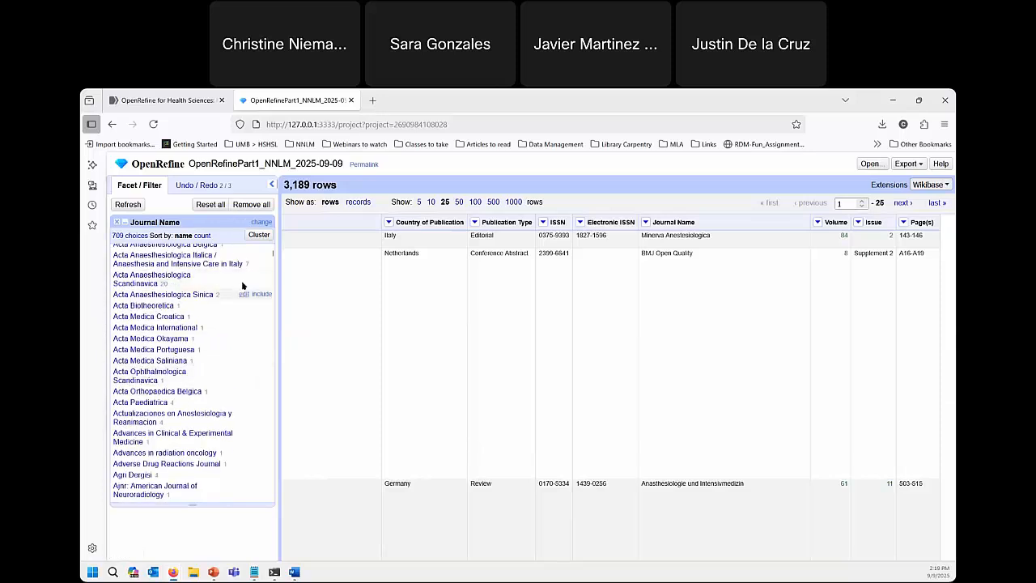
scroll(227, 292, up, 1)
scroll(226, 429, down, 1)
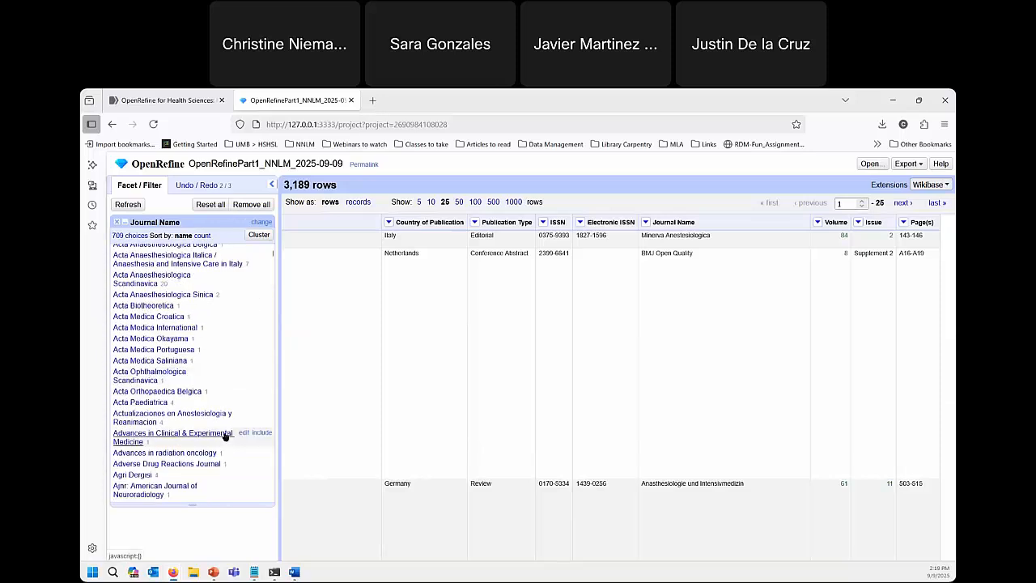
scroll(226, 438, down, 2)
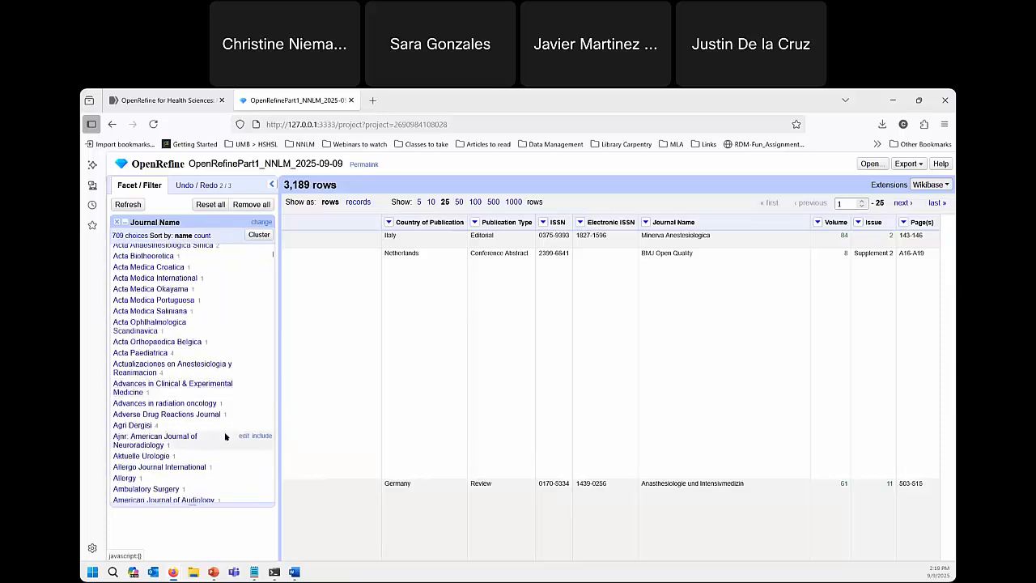
scroll(226, 453, down, 1)
scroll(227, 453, down, 1)
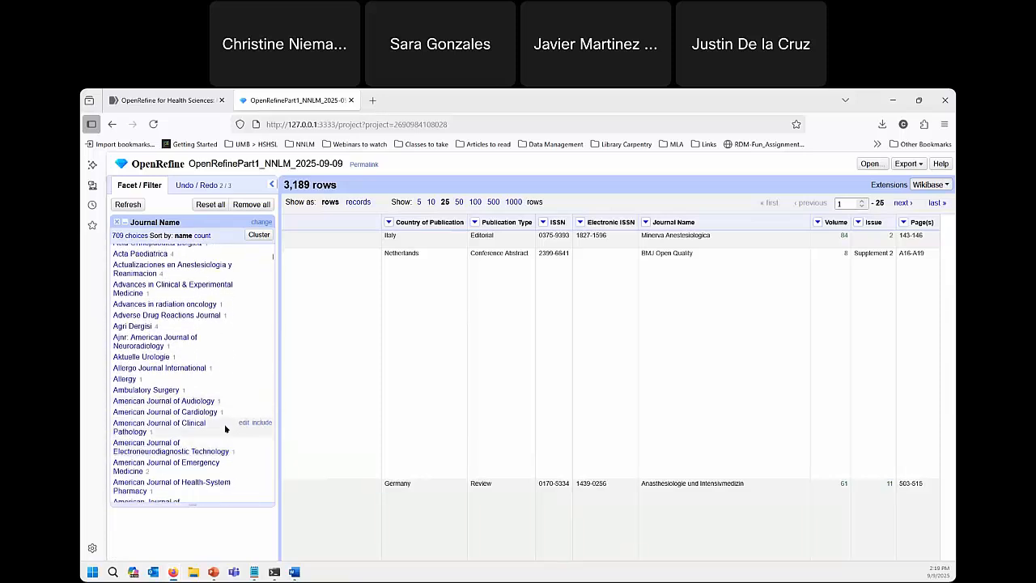
scroll(226, 429, down, 1)
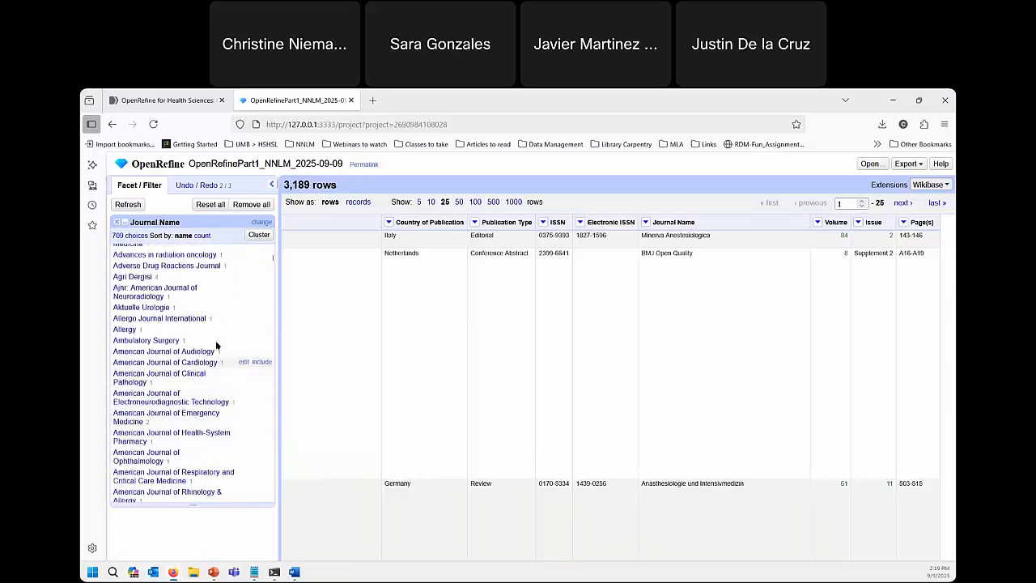
scroll(206, 421, down, 3)
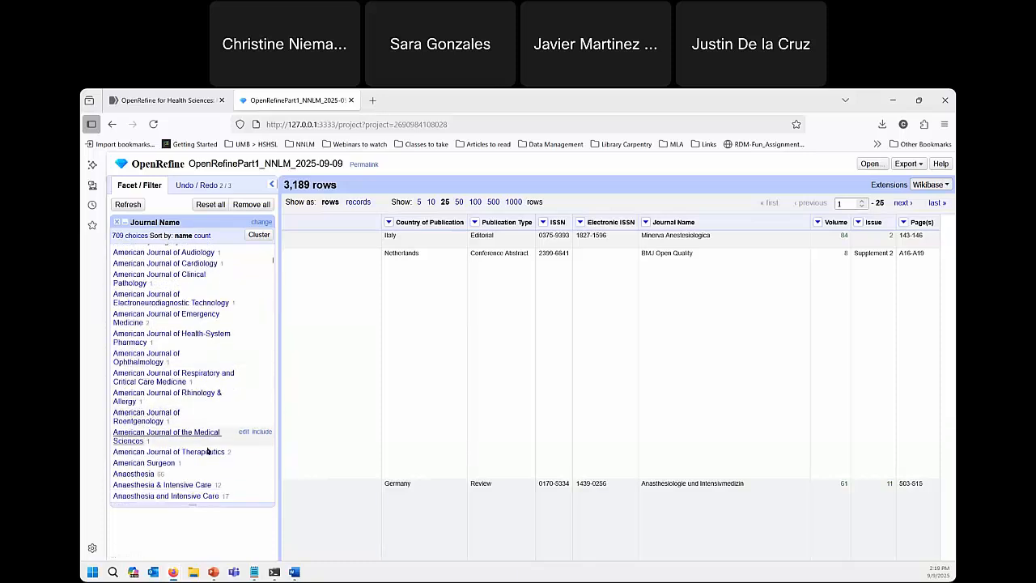
scroll(207, 437, down, 2)
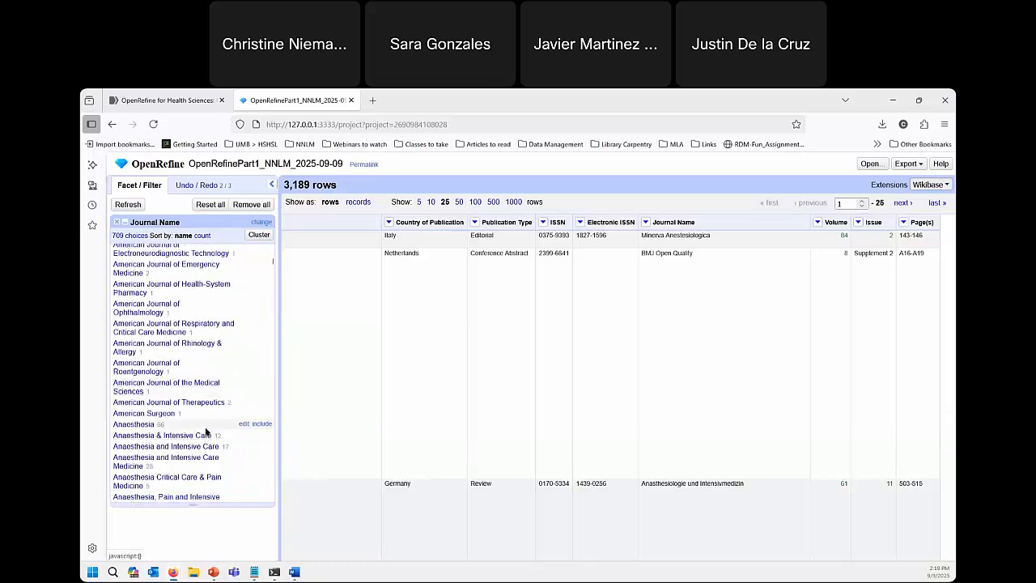
scroll(208, 437, down, 6)
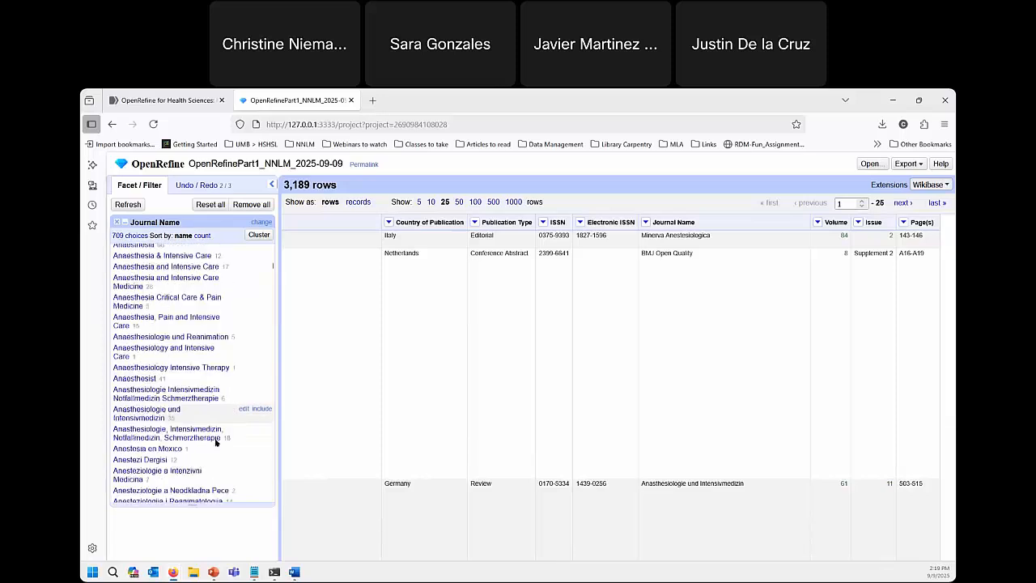
scroll(216, 445, down, 3)
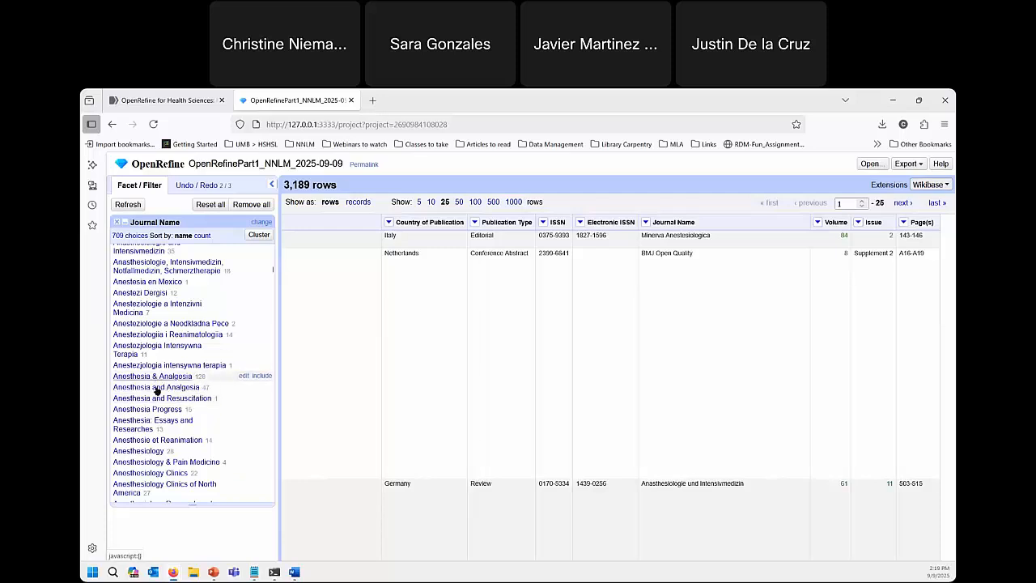
click(262, 376)
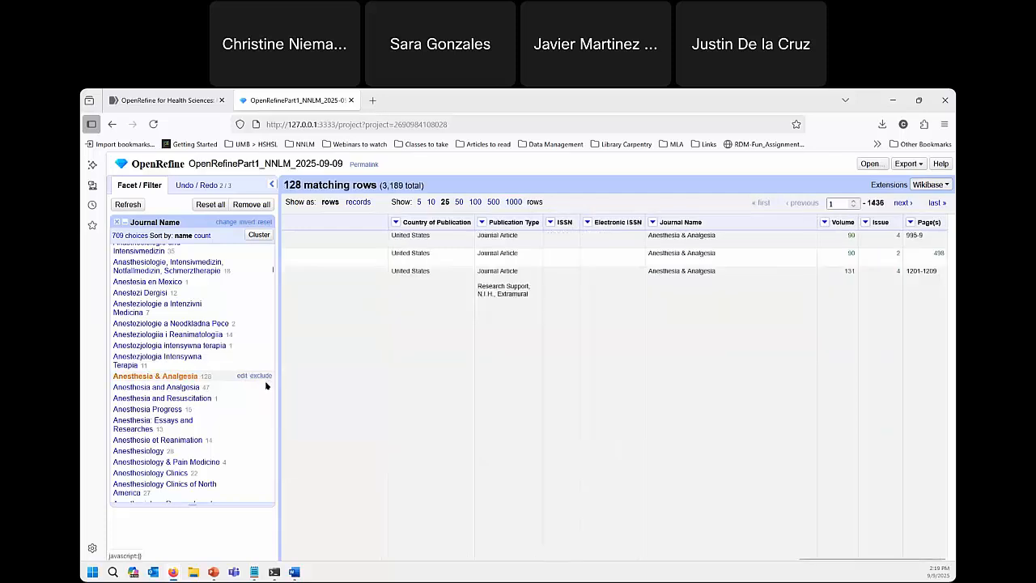
click(261, 387)
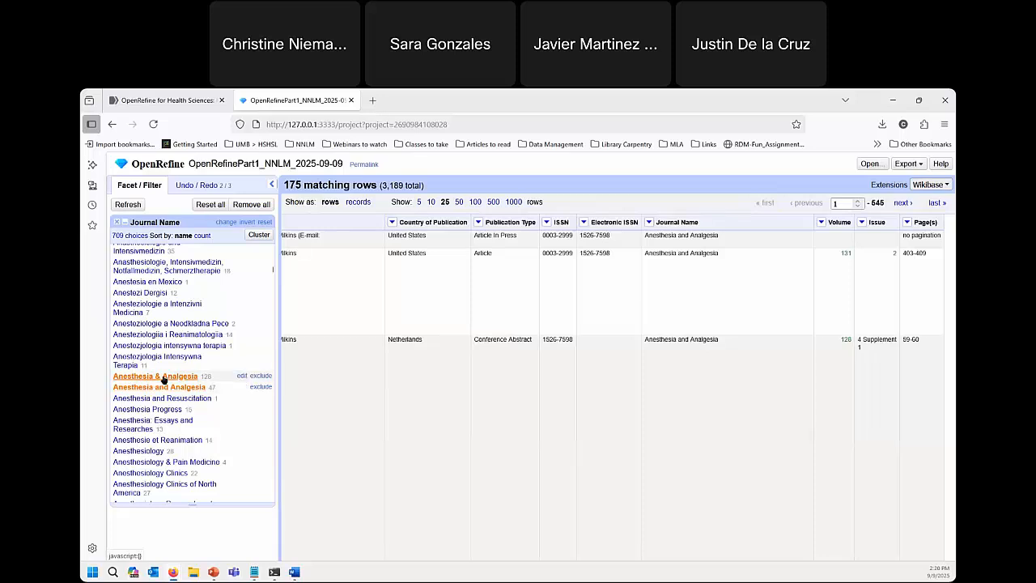
Change the facet value "Anesthesia and Analgesia" to "Anesthesia & Analgesia", overwriting the undone Reorder rows history entry
click(240, 387)
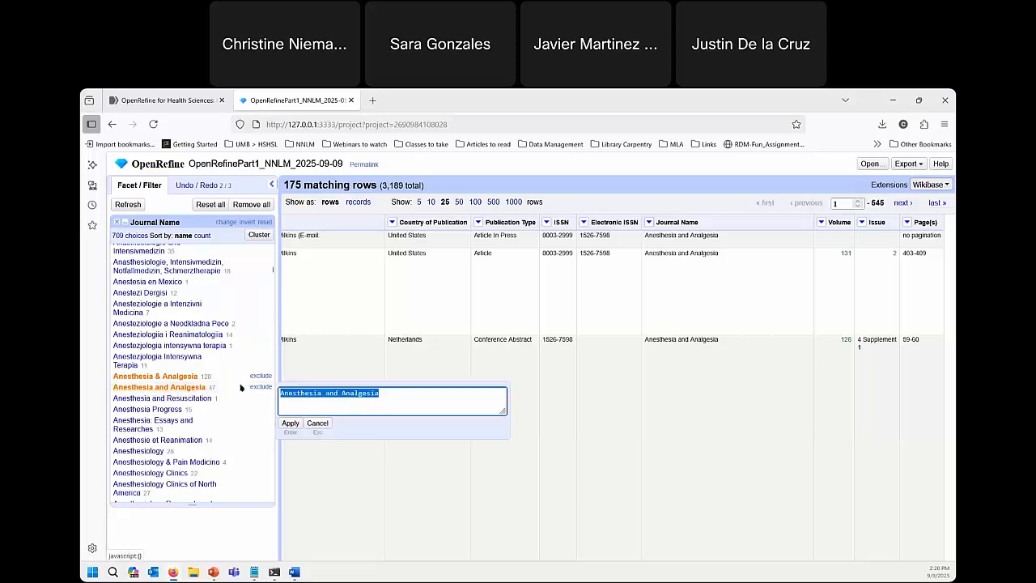
double_click(332, 394)
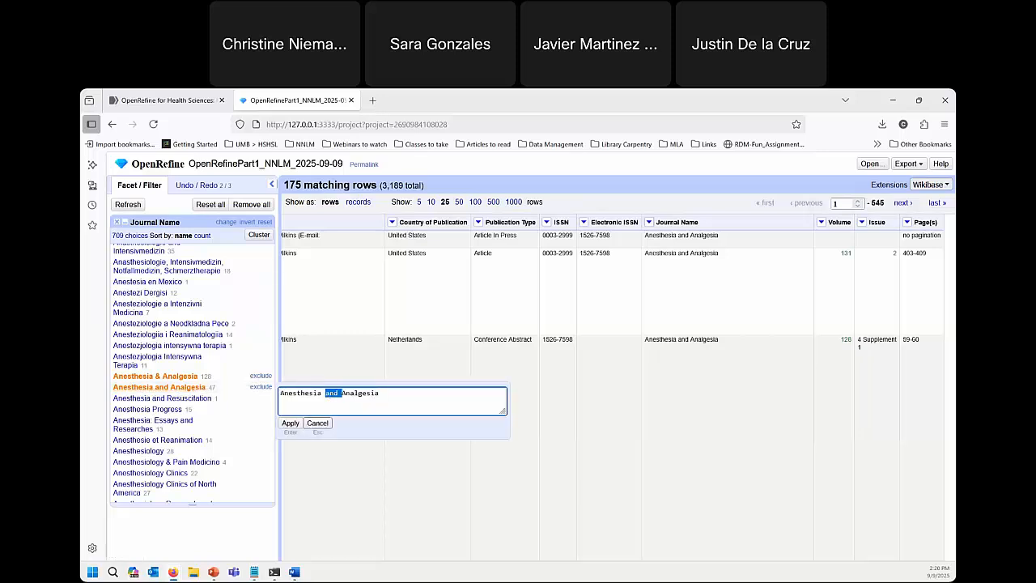
key(BackSpace)
text(&)
click(341, 395)
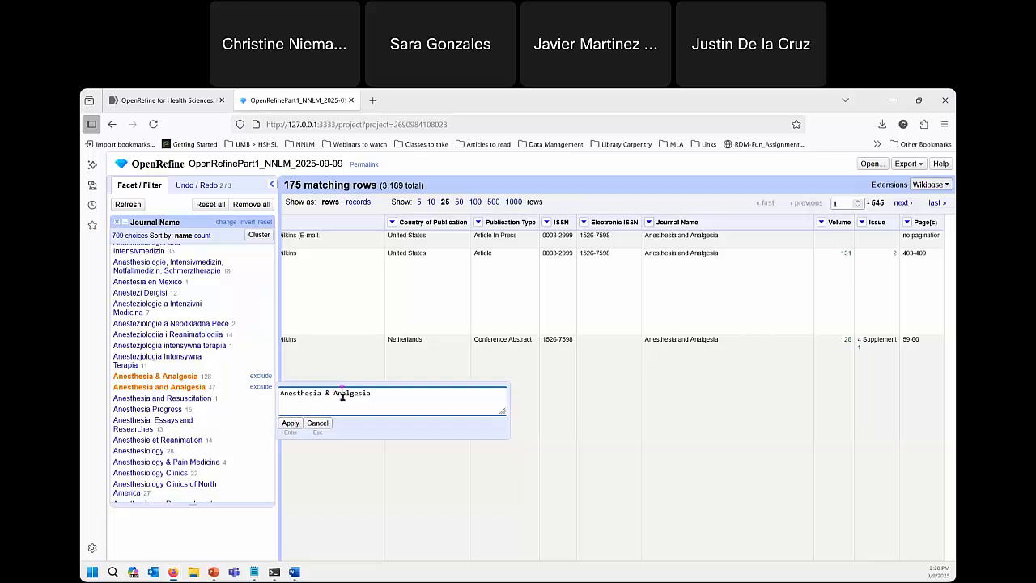
click(291, 423)
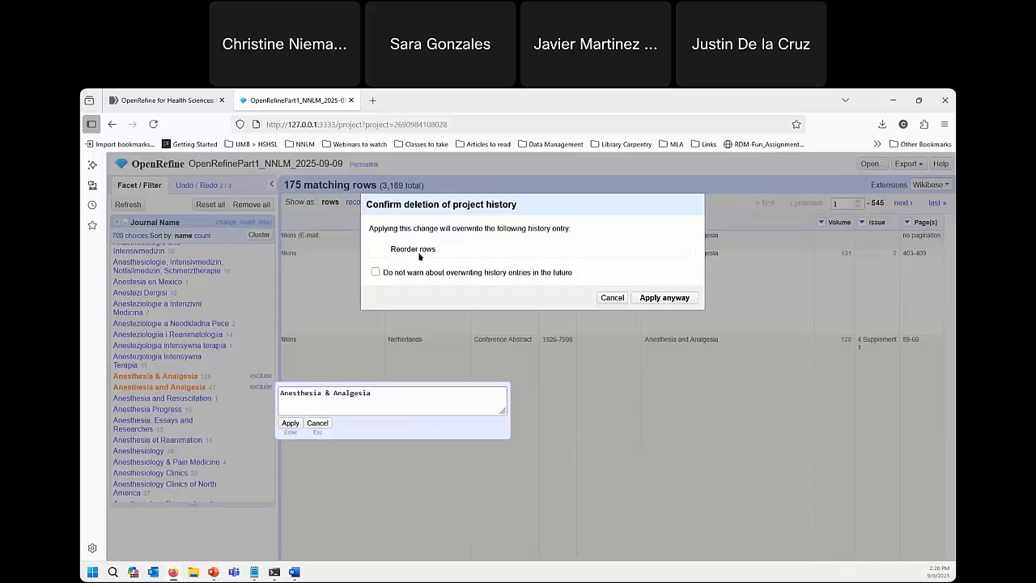
click(664, 298)
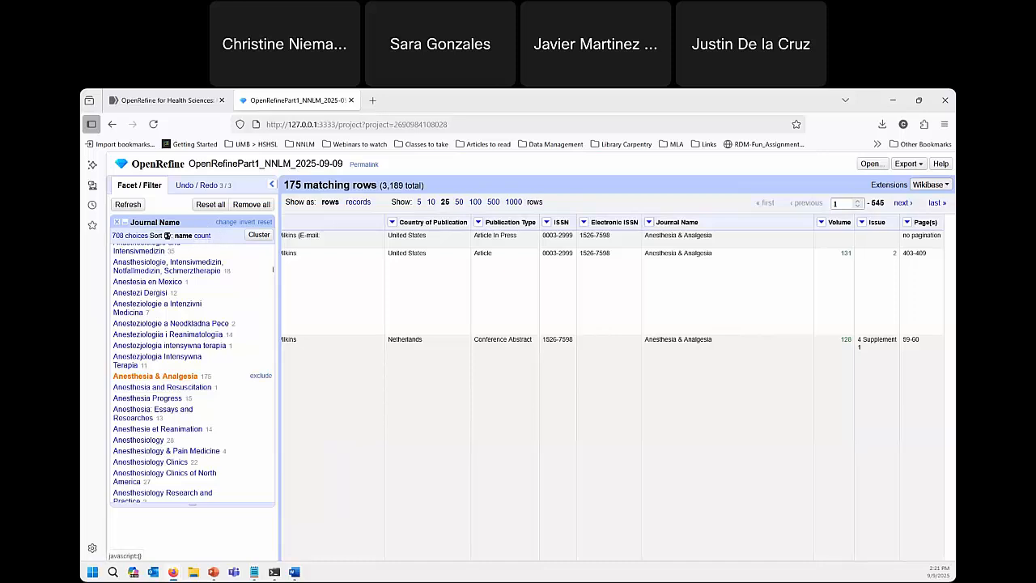
Sort the Journal Name choices by count and also include Paediatric Anaesthesia and Current Opinion in Anaesthesiology
click(201, 235)
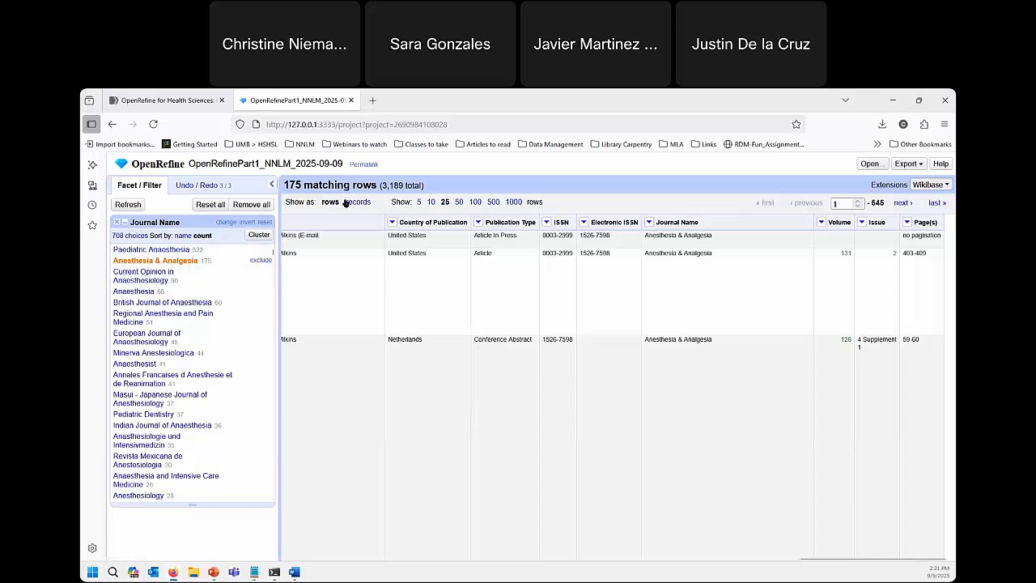
click(263, 250)
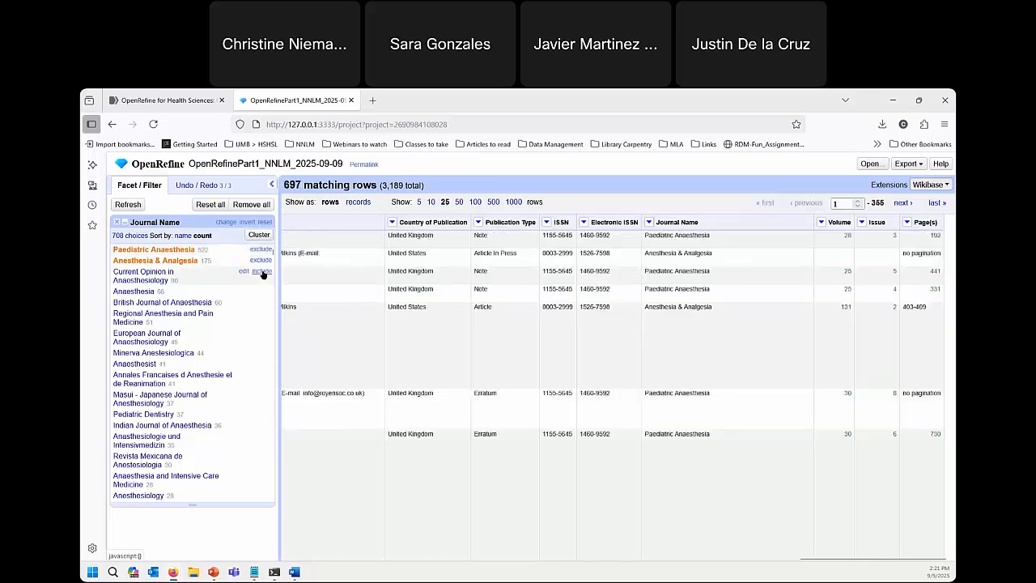
click(262, 272)
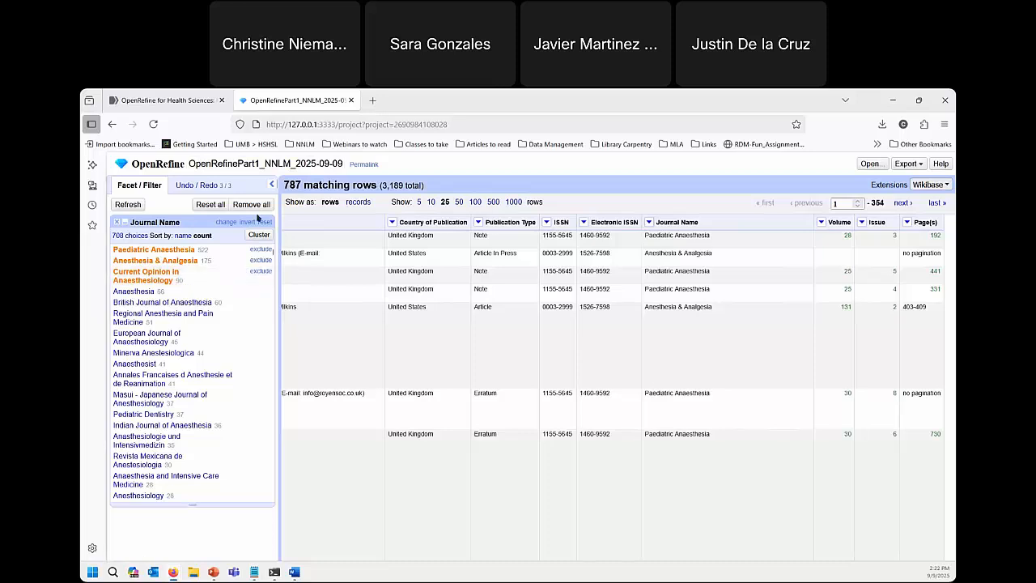
Invert the Journal Name facet selection and examine the rows from the other journals
click(246, 221)
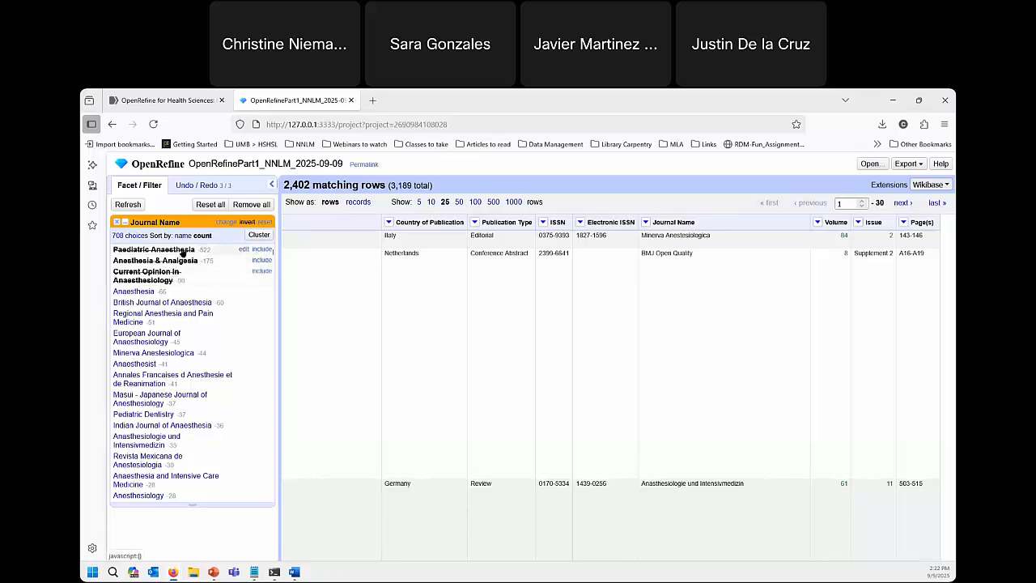
scroll(592, 454, down, 8)
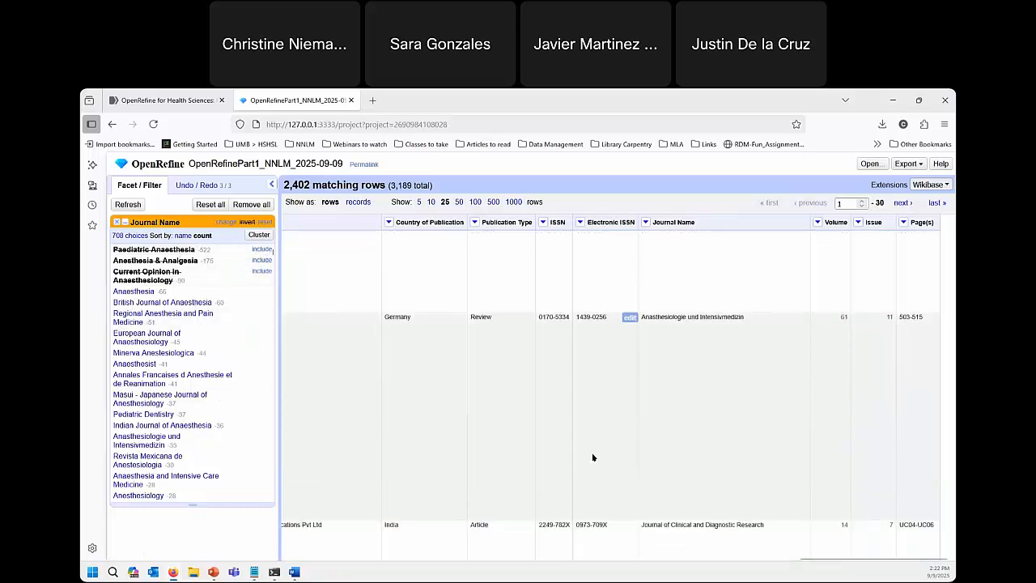
scroll(567, 365, down, 4)
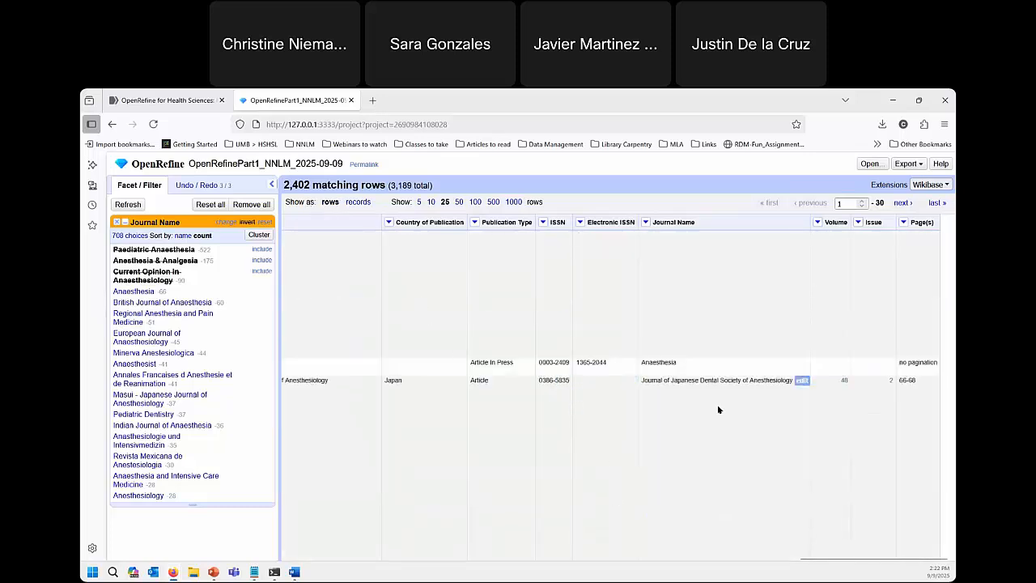
scroll(718, 412, down, 5)
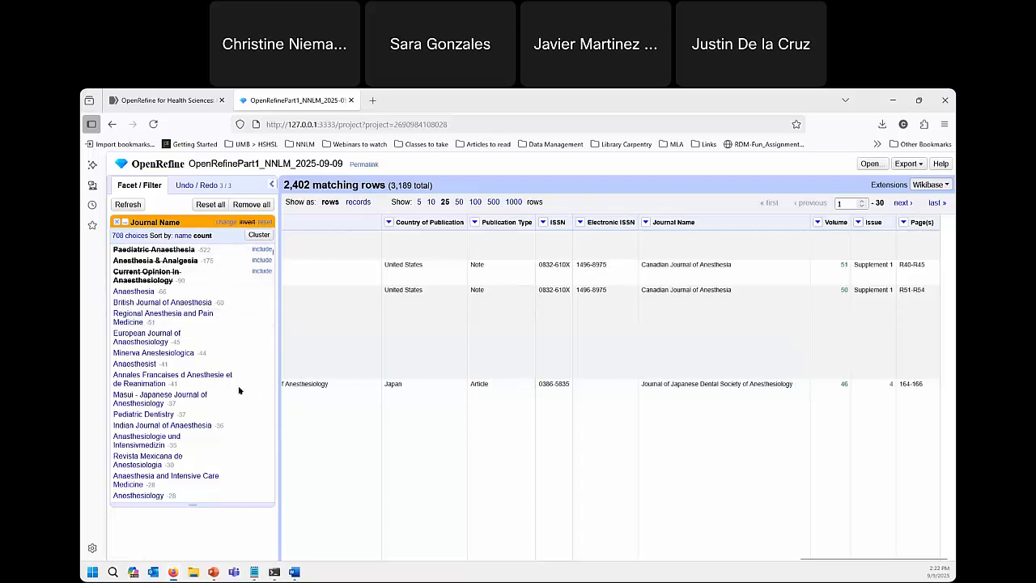
Reset the Journal Name facet selection and remove the facet
click(265, 223)
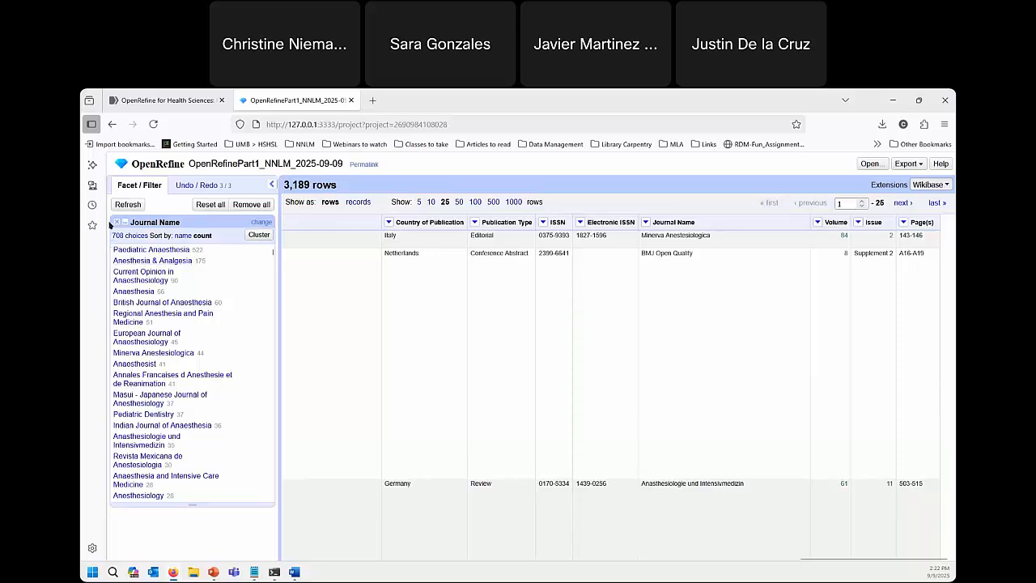
scroll(215, 411, down, 1)
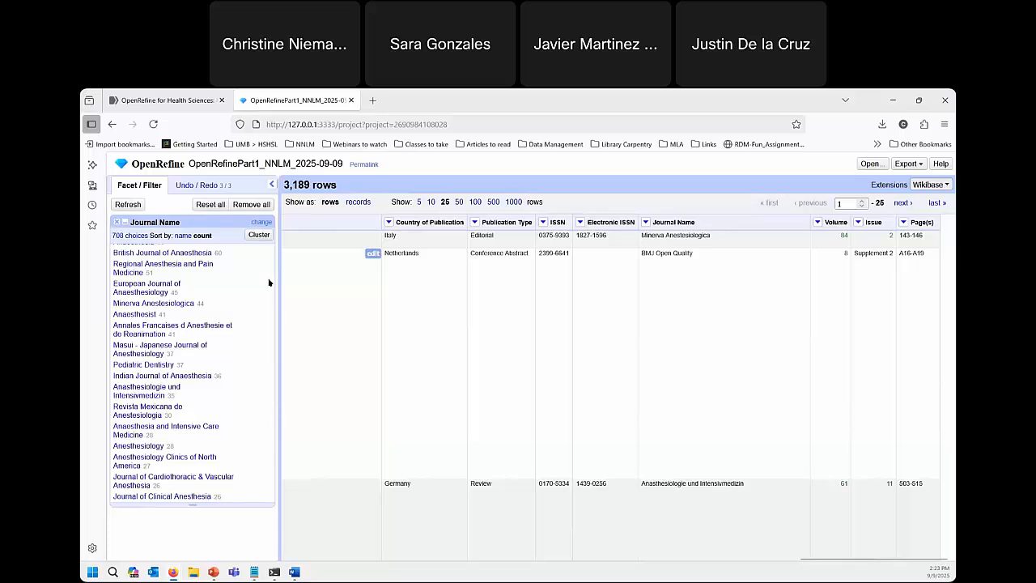
click(118, 224)
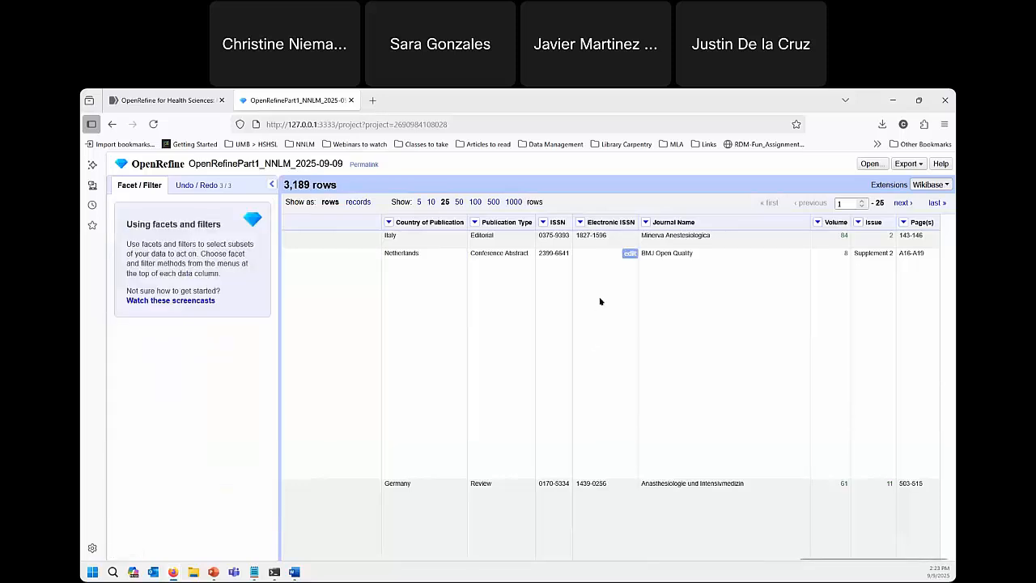
Create a text facet on the Publisher column and enlarge its list of choices
drag(814, 558, 913, 567)
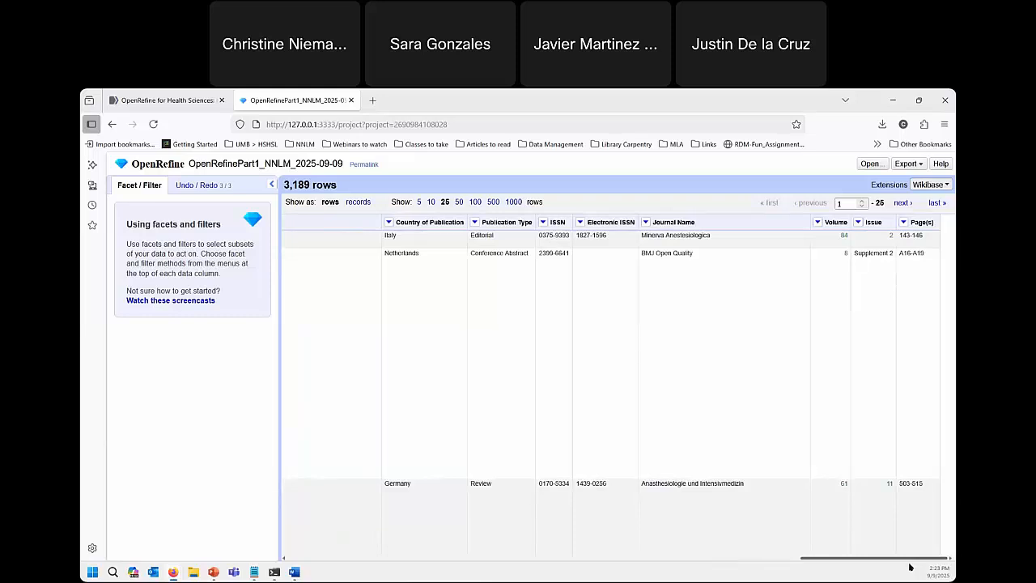
drag(799, 571, 689, 569)
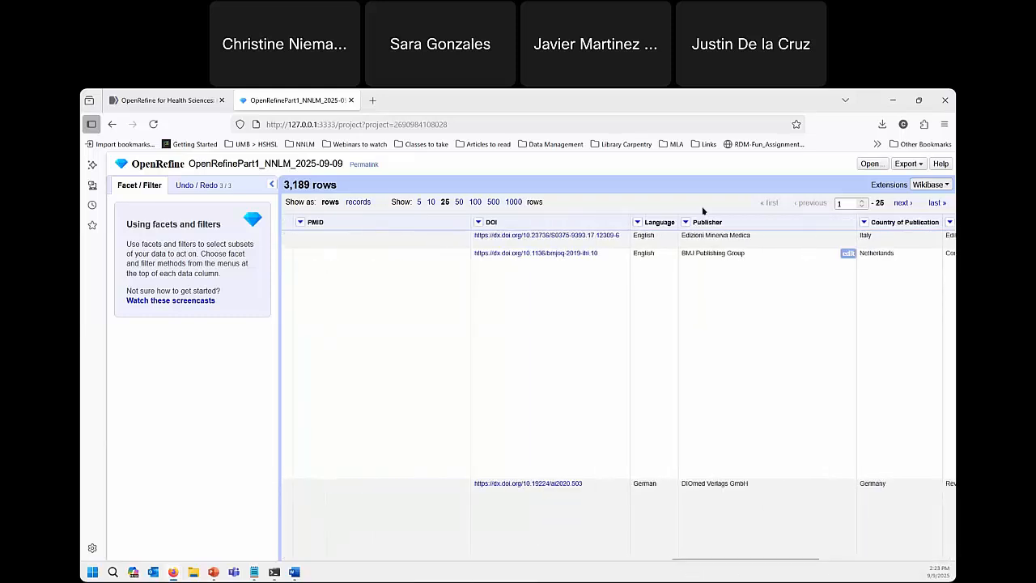
click(685, 222)
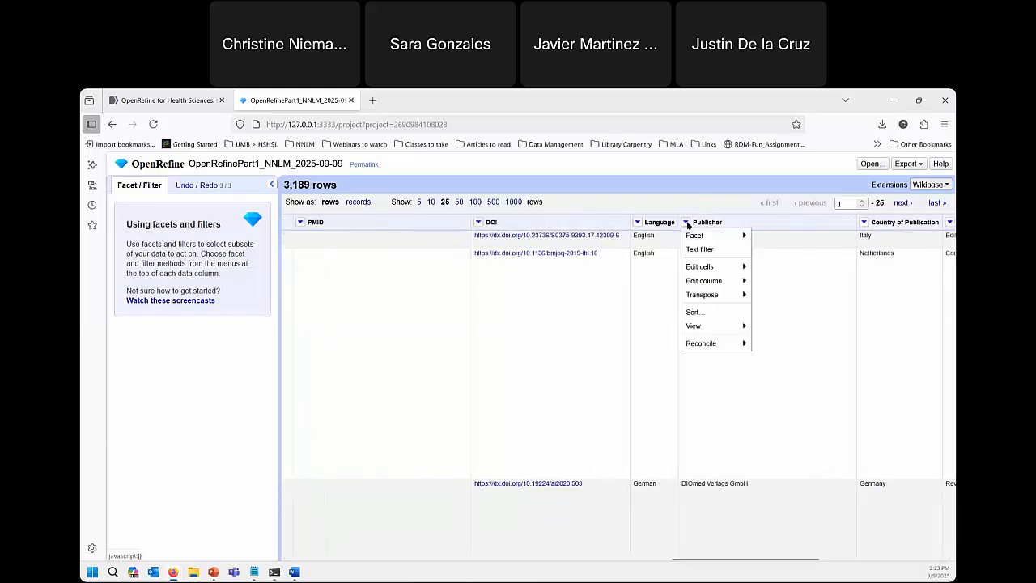
mouse_move(729, 235)
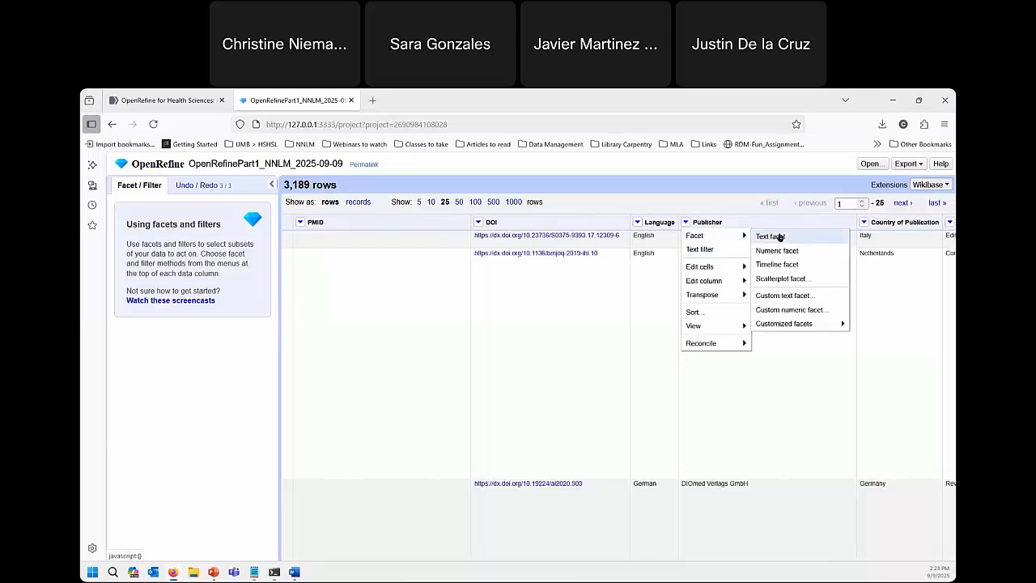
click(779, 236)
drag(210, 375, 196, 516)
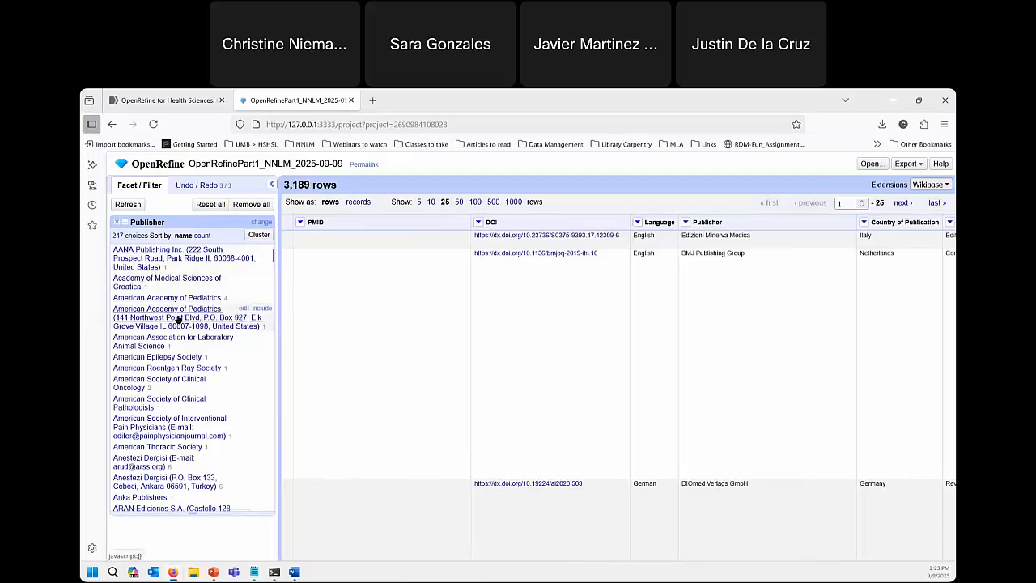
Remove the parenthesized address from the American Academy of Pediatrics entry in the Publisher facet, leaving only the name
click(244, 309)
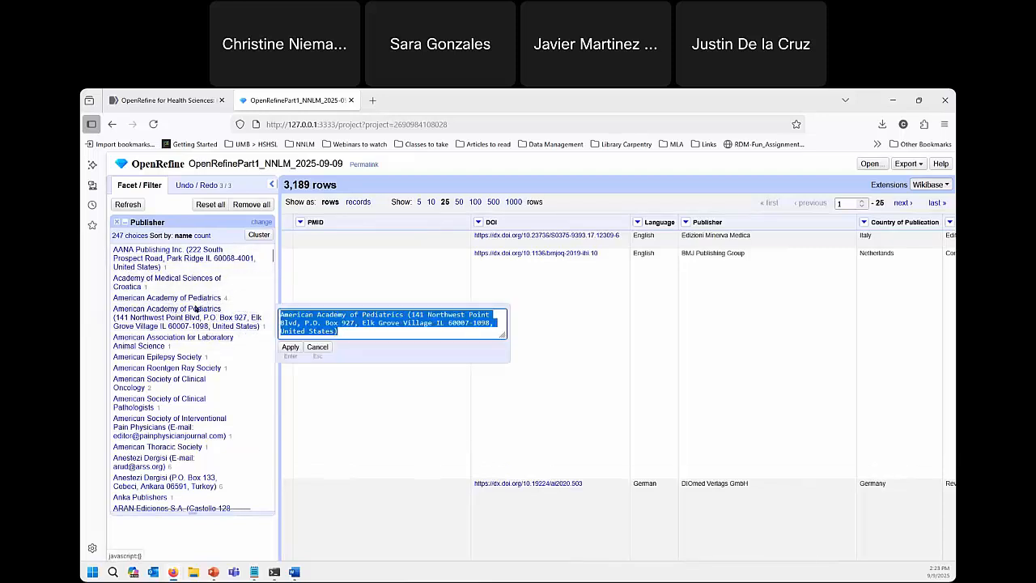
click(370, 333)
drag(384, 335, 406, 312)
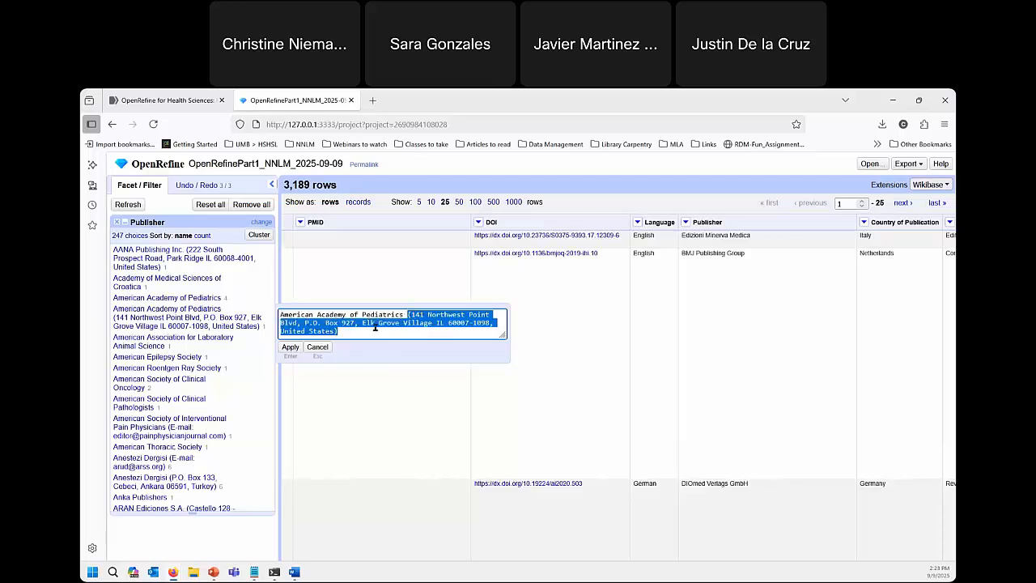
key(BackSpace)
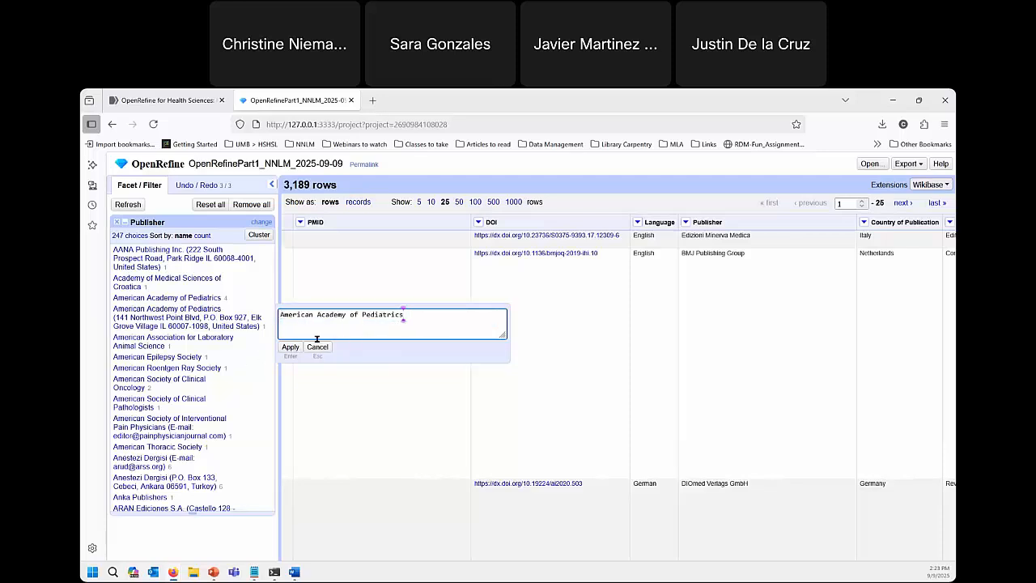
click(290, 347)
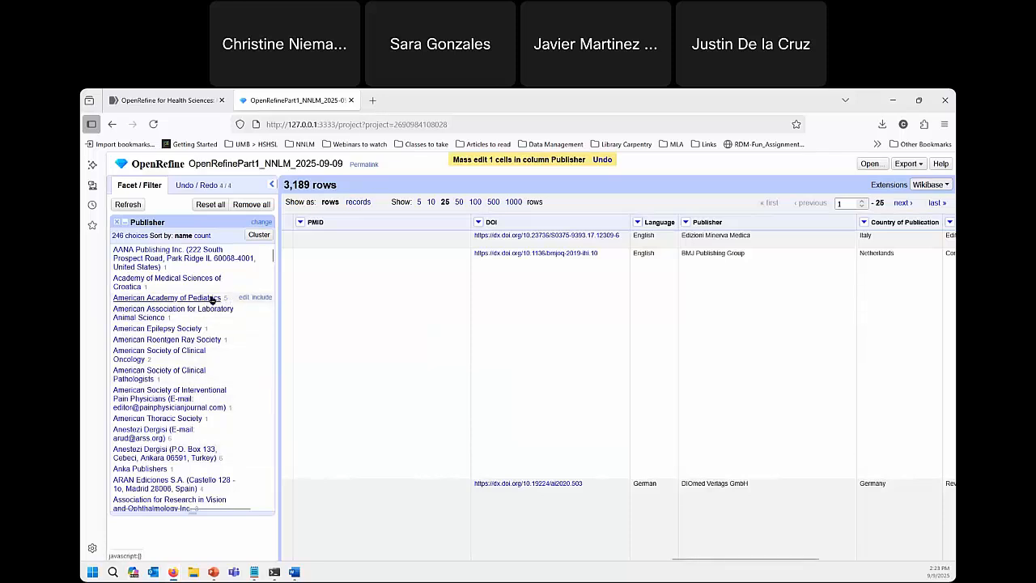
Filter the rows to American Academy of Pediatrics, American Epilepsy Society and American Roentgen Ray Society together
click(253, 298)
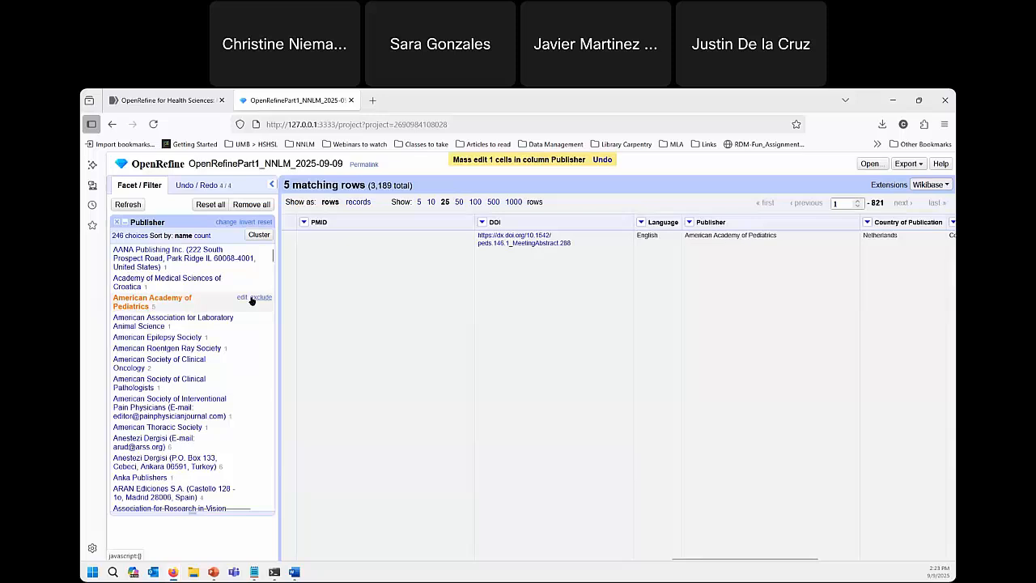
click(184, 348)
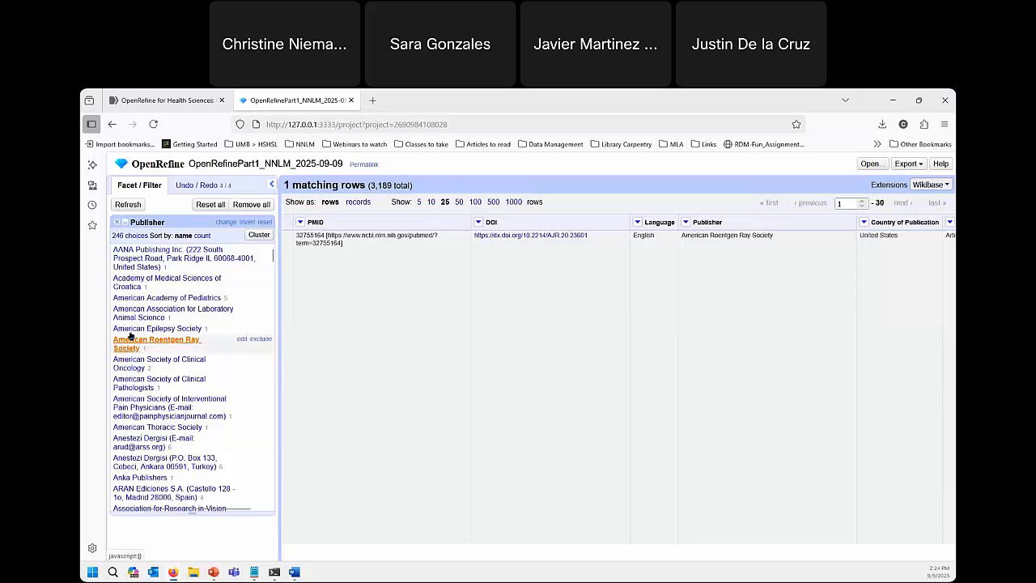
click(208, 298)
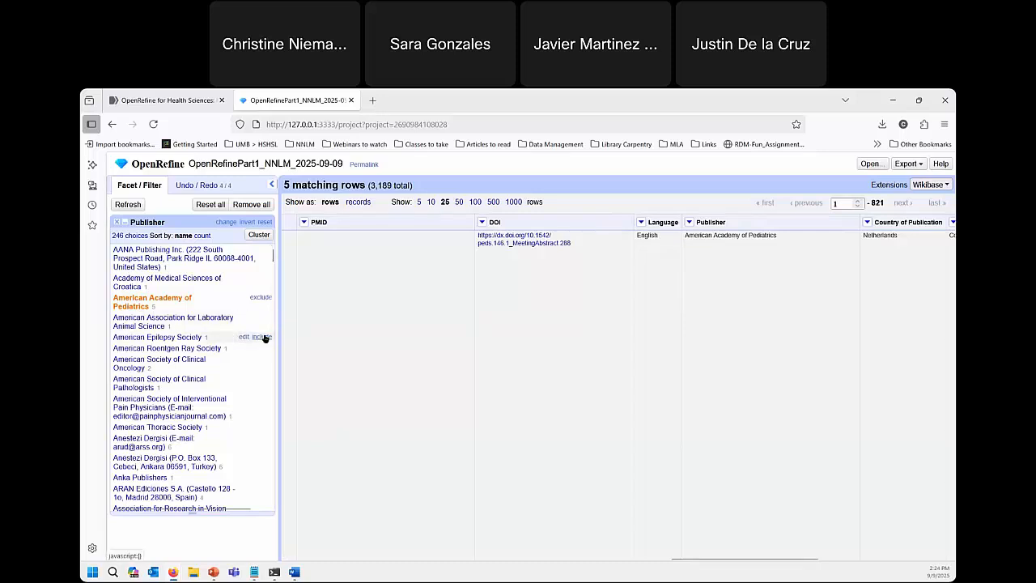
click(262, 337)
click(262, 348)
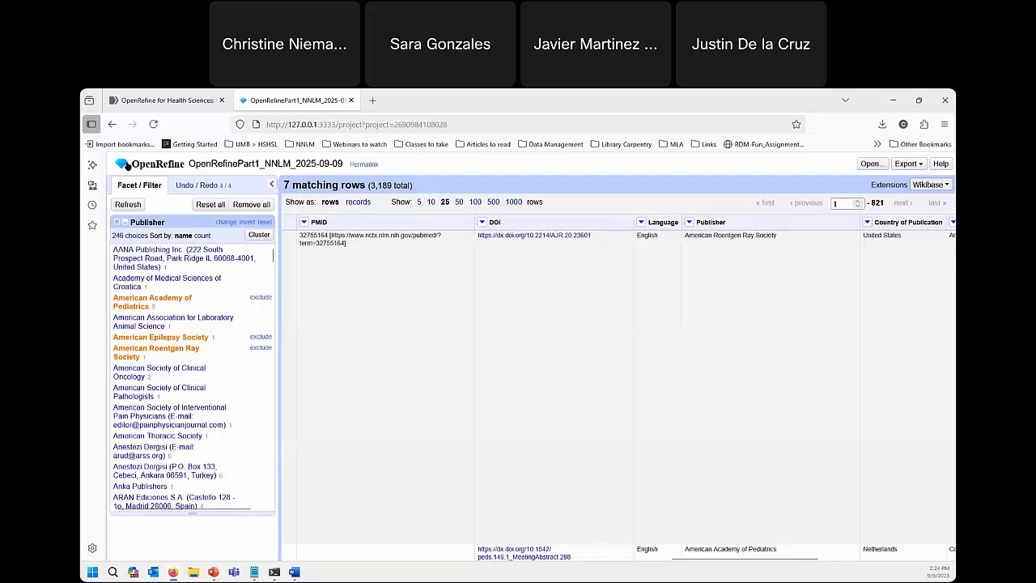
Invert the Publisher facet selection, then remove the facet
click(247, 222)
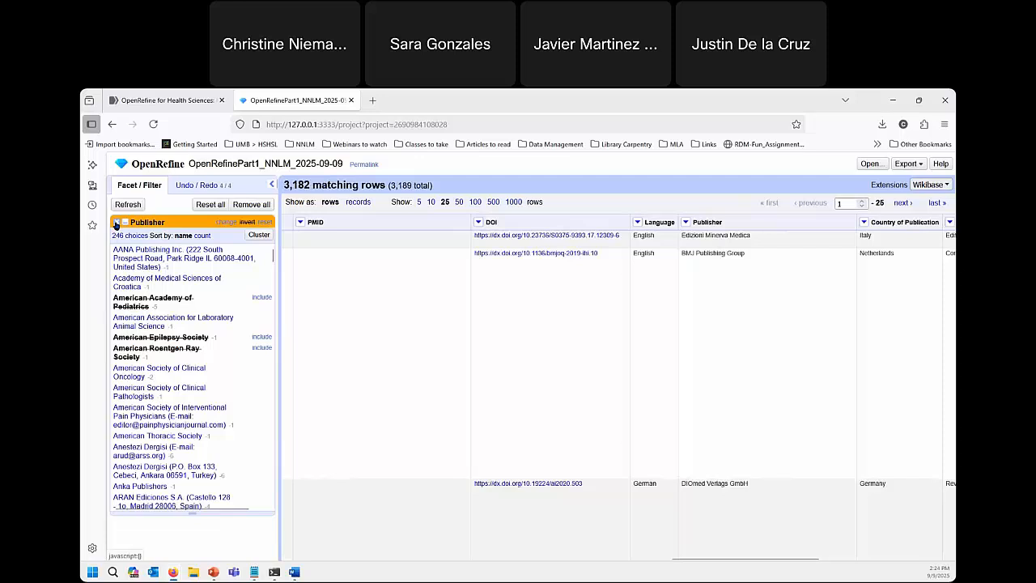
click(116, 223)
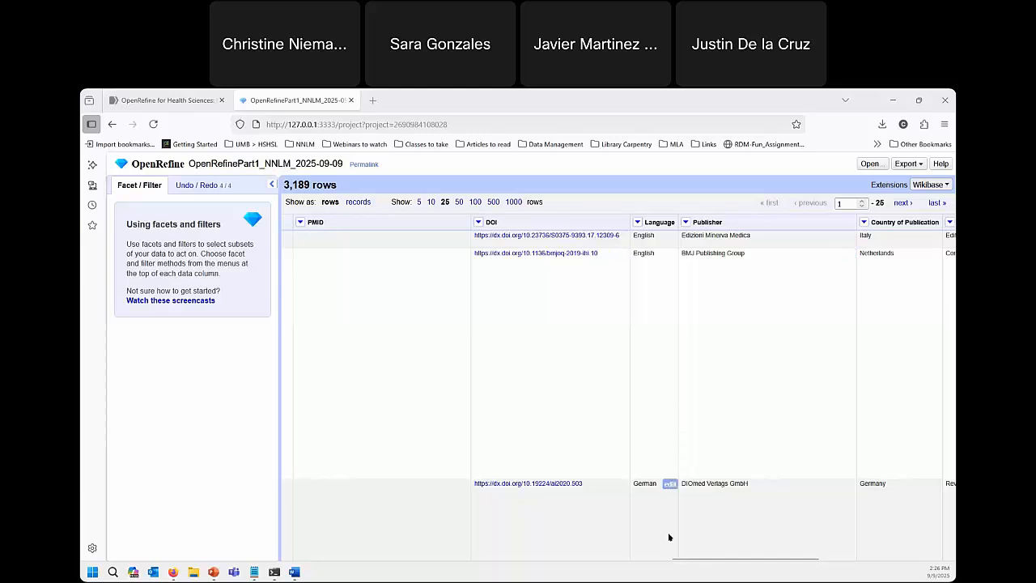
Create a text facet on the Country of Publication column and enlarge its list of choices
drag(683, 563, 593, 561)
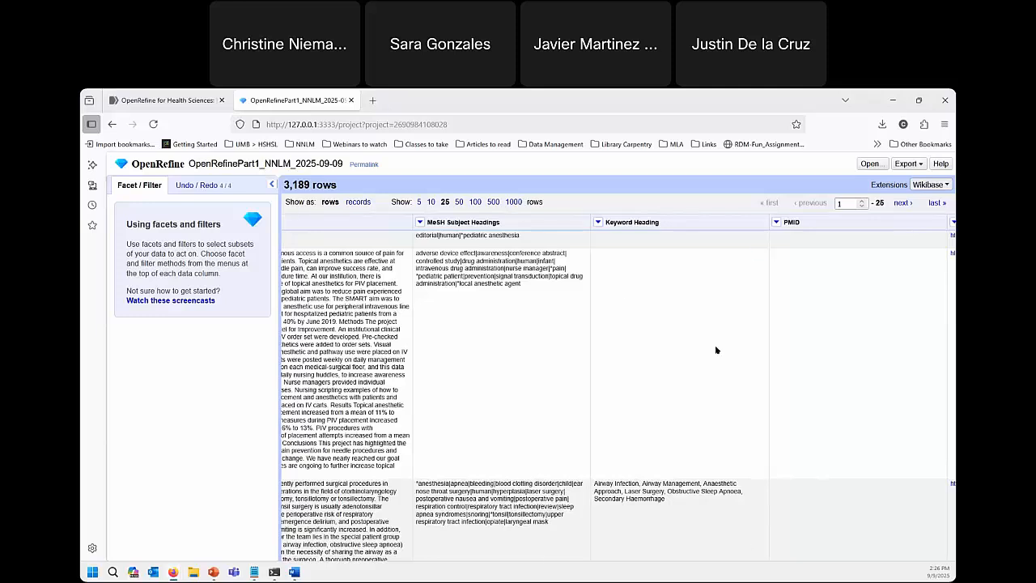
drag(664, 561, 824, 556)
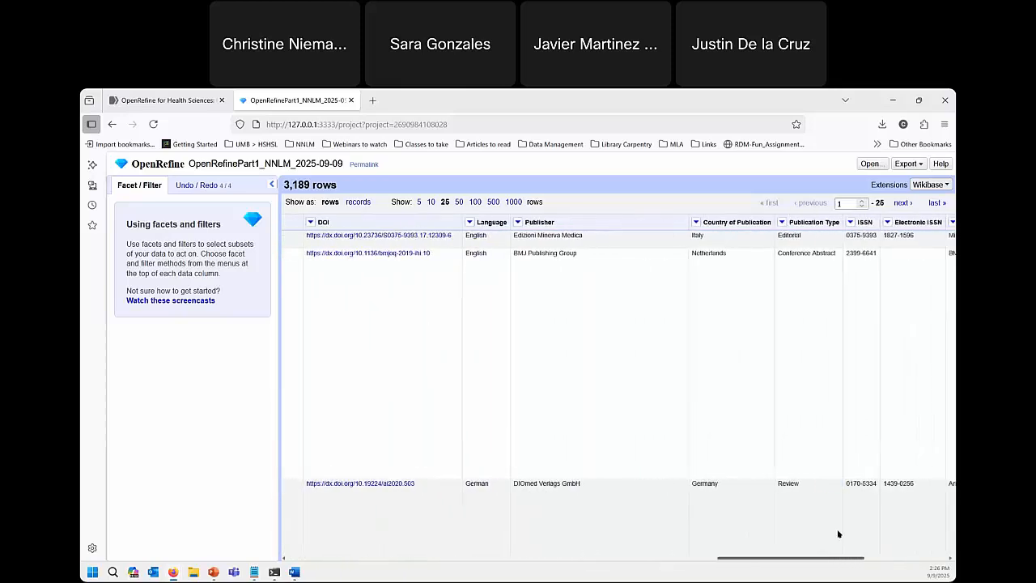
click(696, 223)
mouse_move(715, 234)
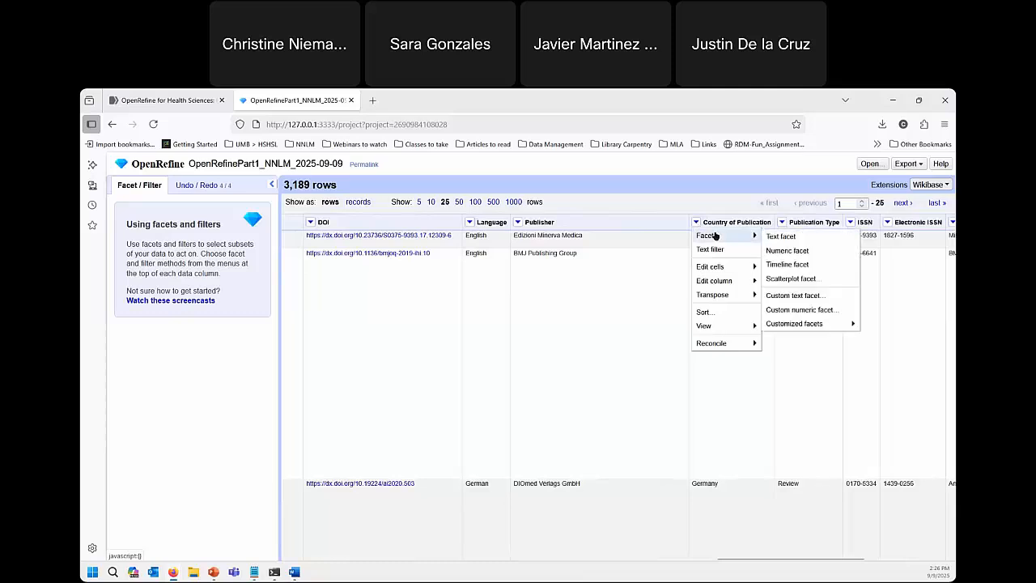
click(793, 237)
drag(203, 368, 204, 463)
Examine the full list of Country of Publication choices for variant country names, blanks and row counts
scroll(195, 324, up, 2)
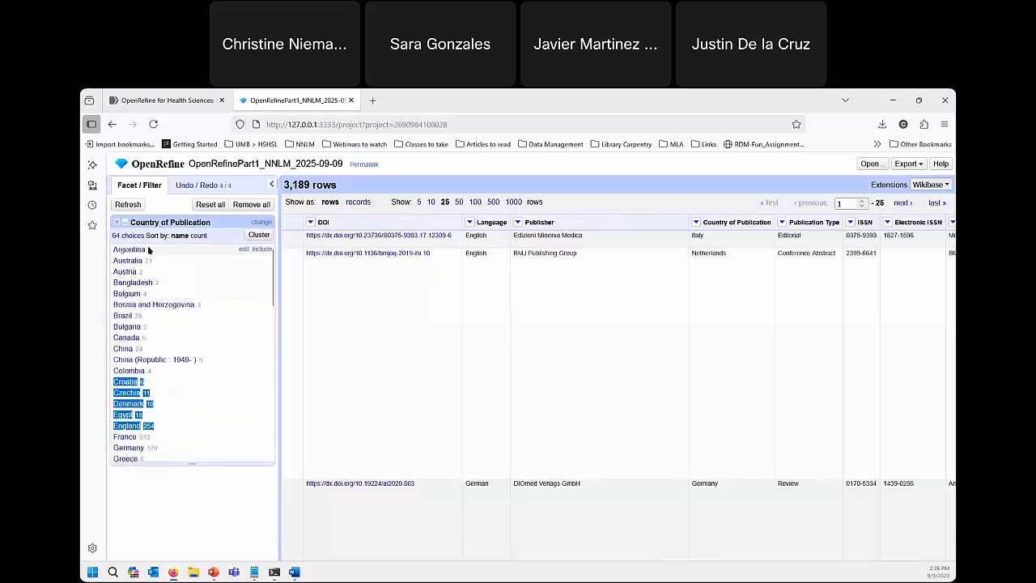
click(130, 250)
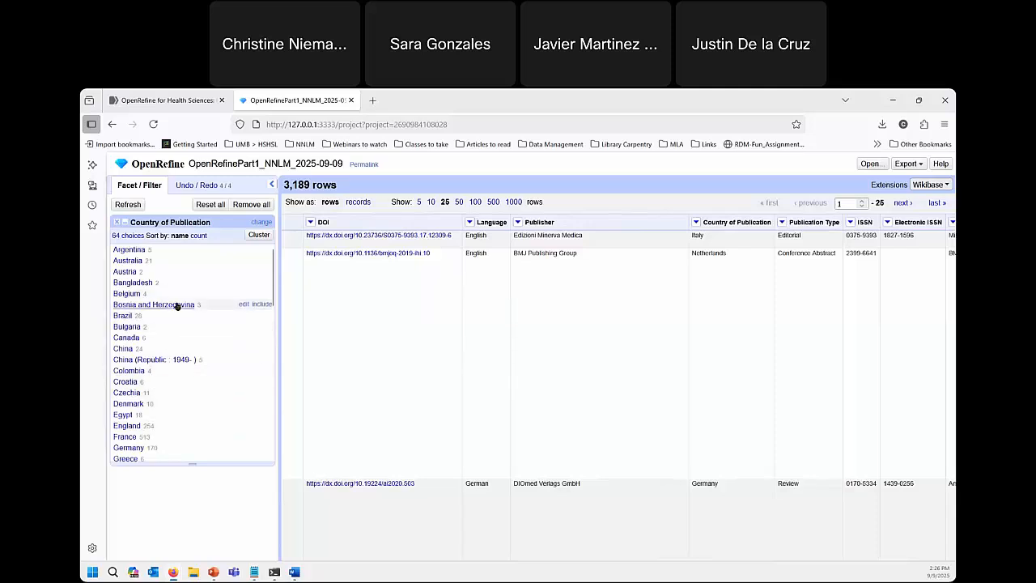
scroll(164, 391, down, 2)
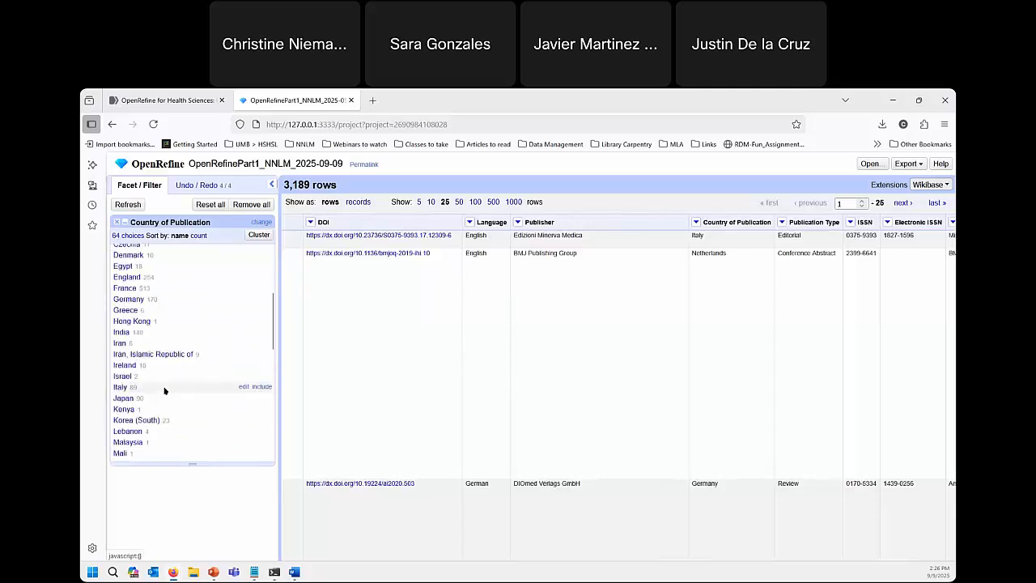
scroll(166, 391, down, 3)
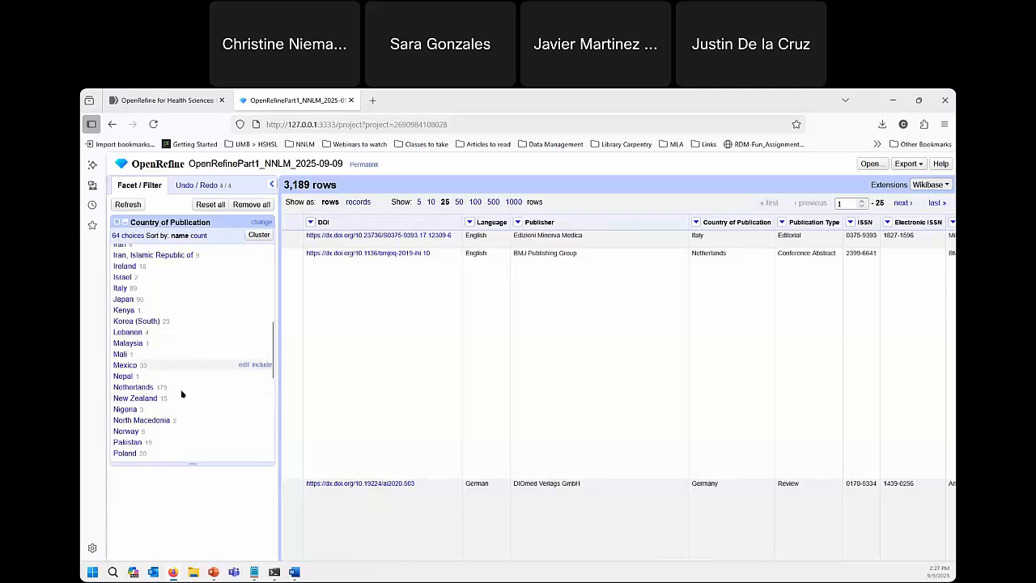
scroll(183, 389, down, 3)
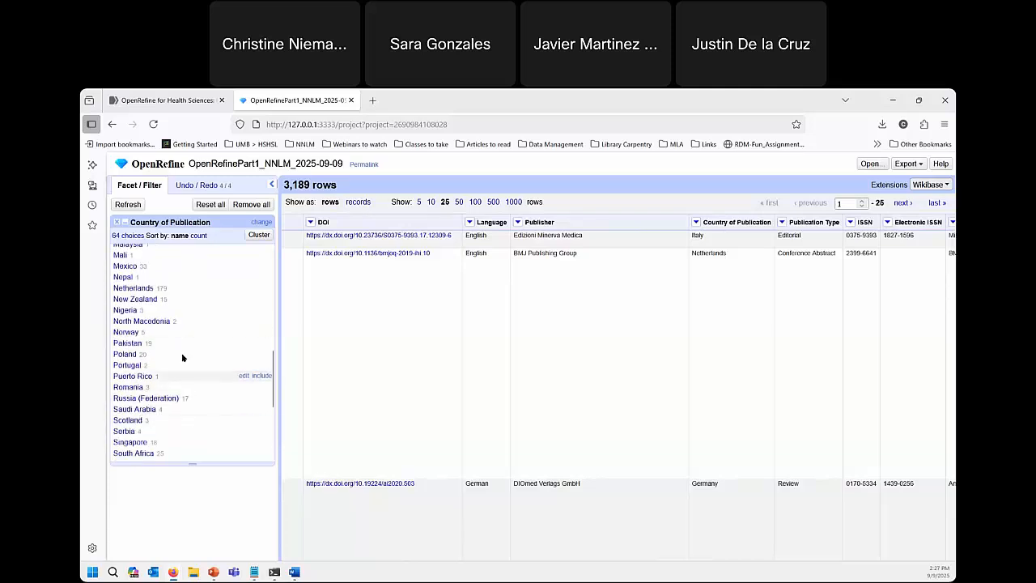
scroll(183, 358, up, 8)
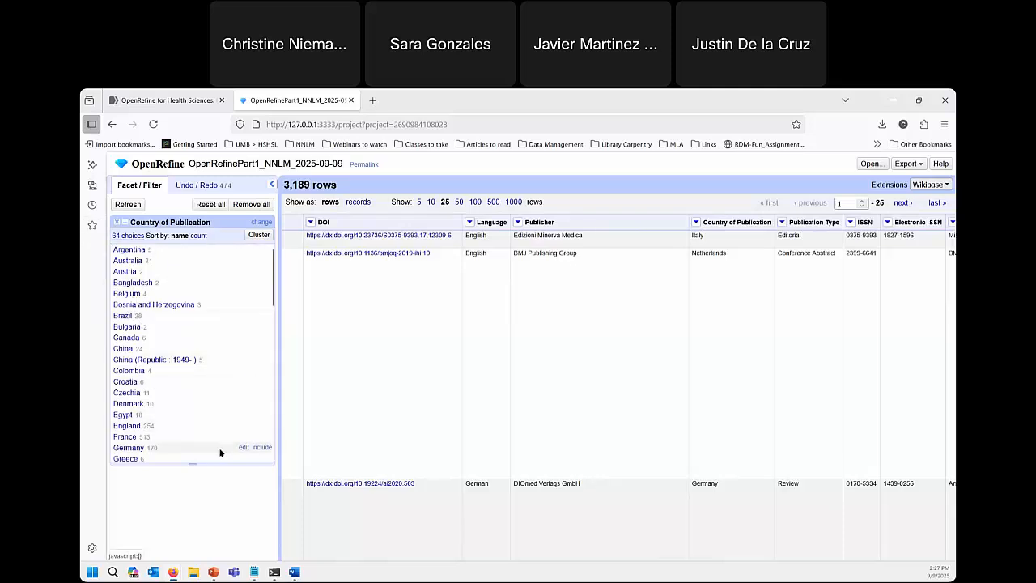
scroll(216, 345, down, 10)
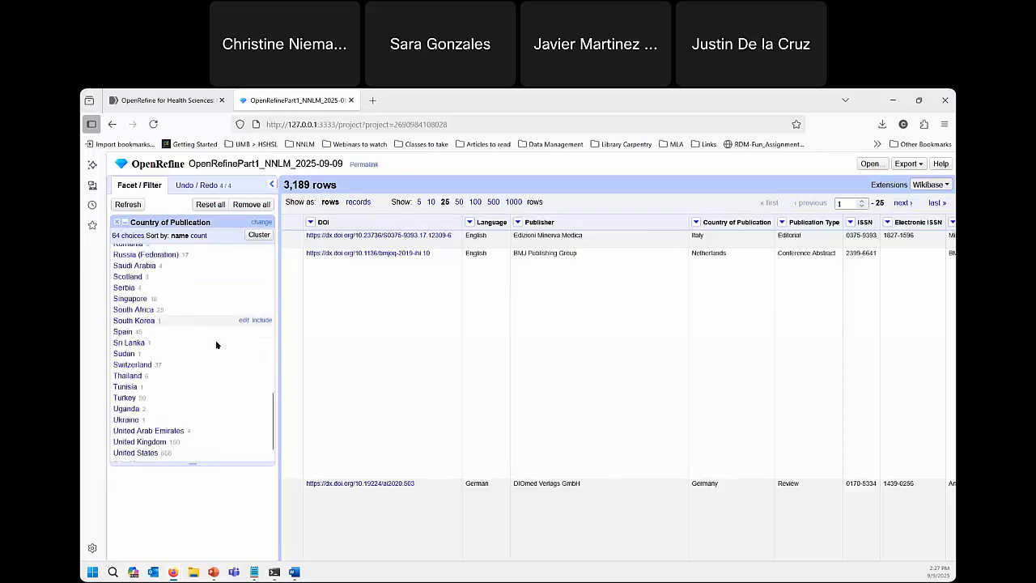
scroll(216, 345, down, 2)
scroll(227, 344, up, 5)
scroll(227, 356, down, 6)
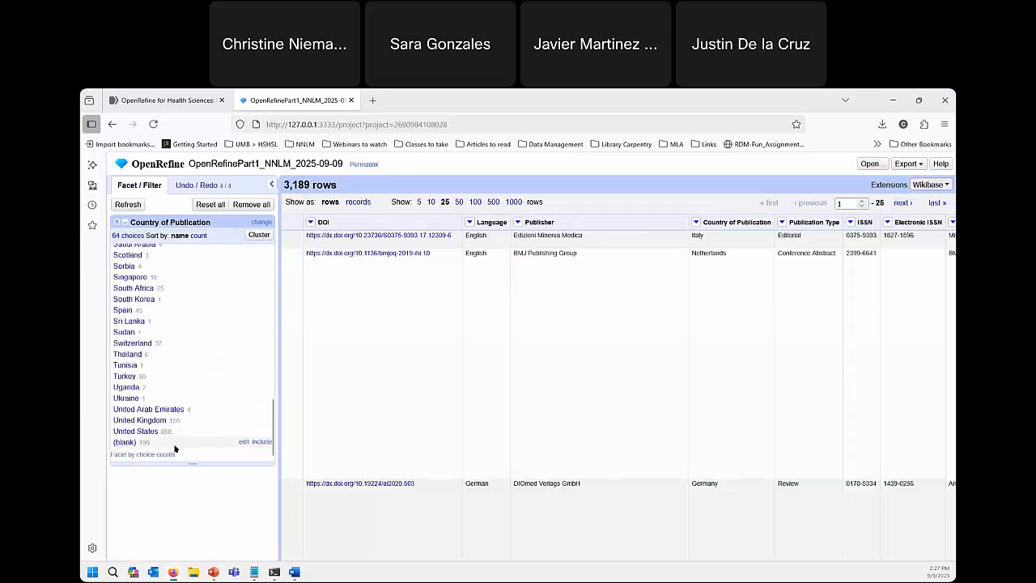
scroll(175, 448, up, 10)
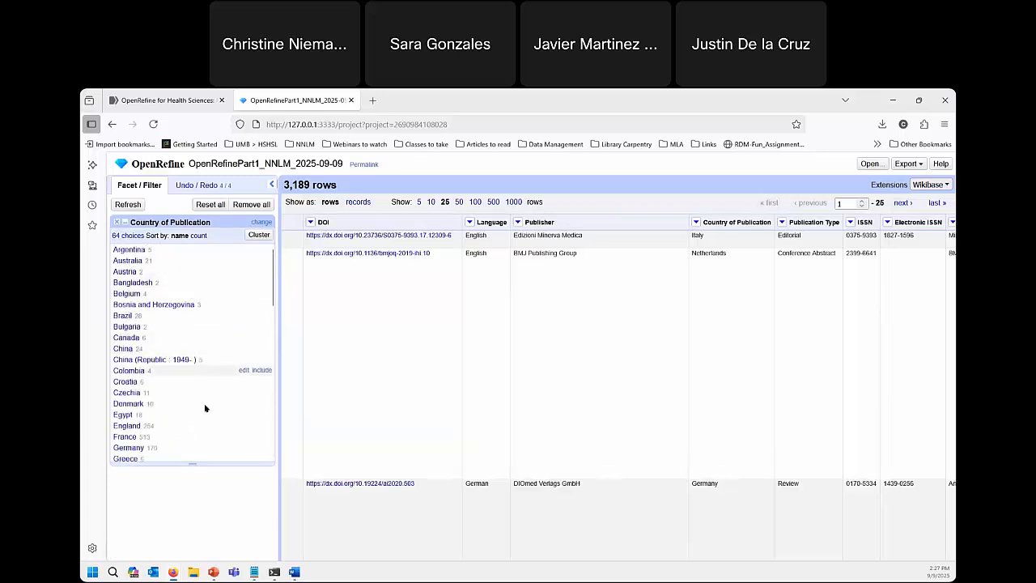
scroll(205, 407, down, 10)
scroll(165, 340, down, 3)
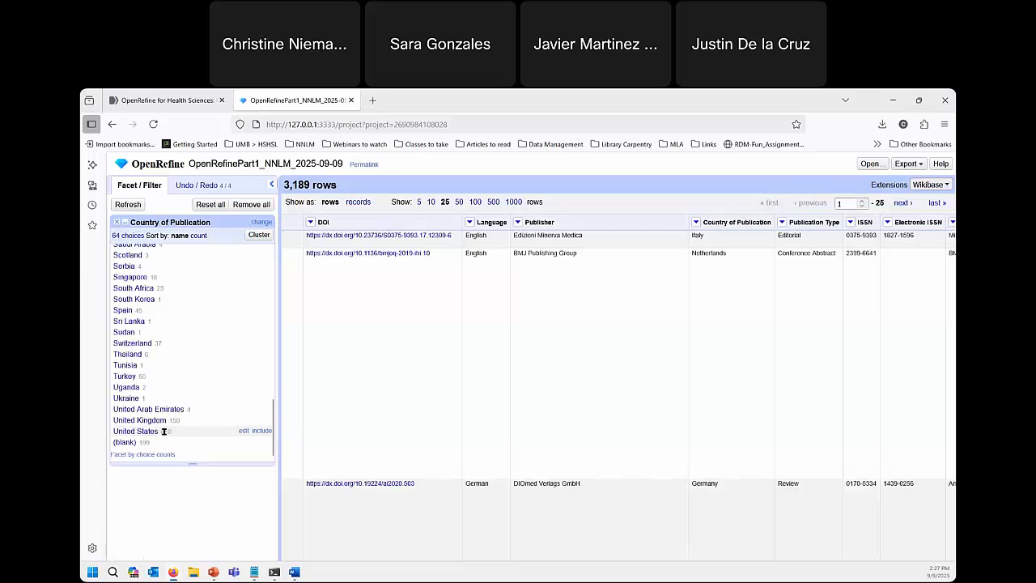
Filter the rows to United States in the Country of Publication facet and check the number of matching rows
click(152, 432)
drag(288, 185, 348, 185)
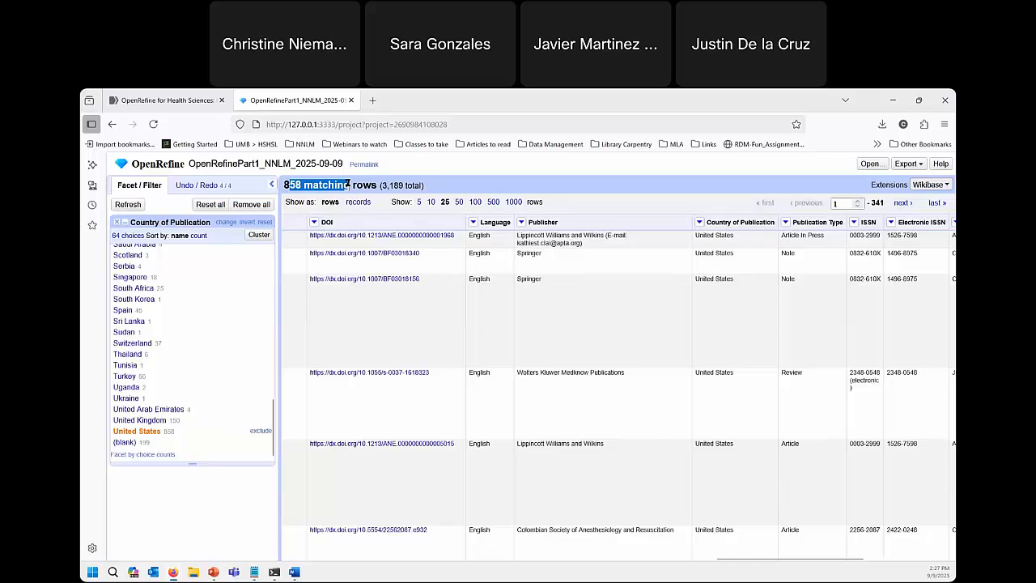
click(305, 185)
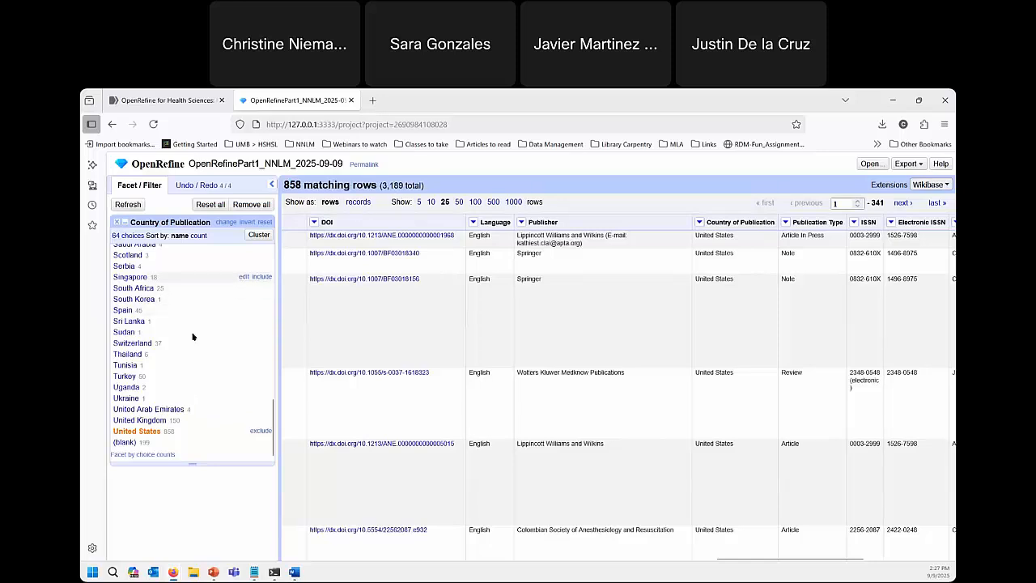
Sort the Country of Publication choices by count, then remove the facet
click(199, 236)
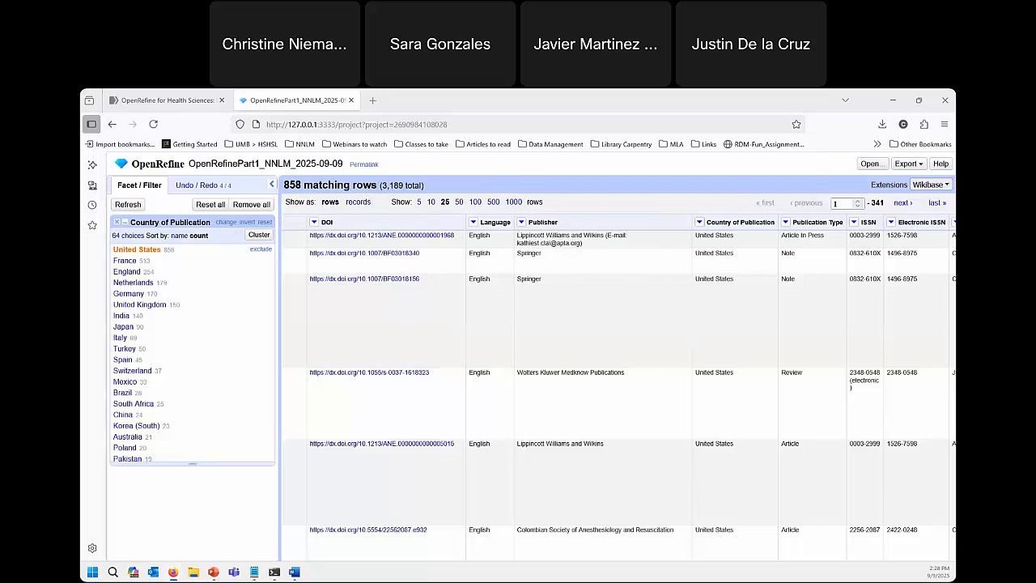
click(120, 223)
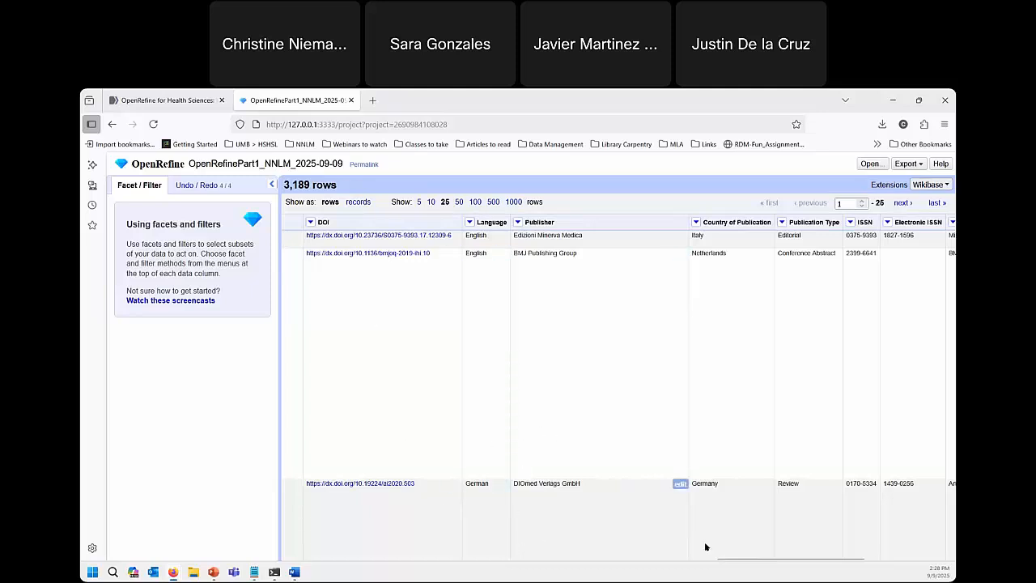
Create a customized Duplicates facet on the DOI column
drag(744, 559, 696, 553)
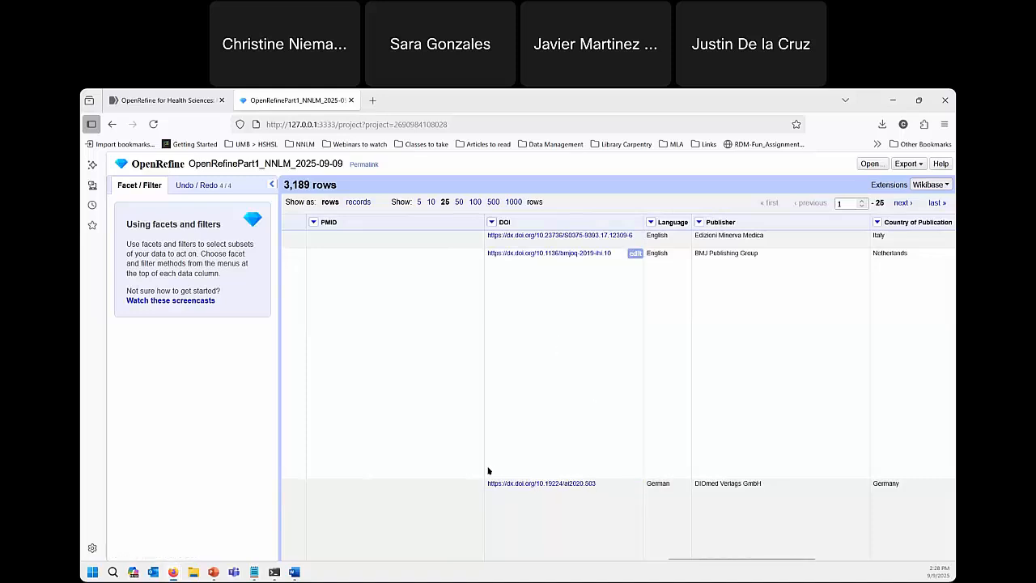
click(491, 222)
mouse_move(492, 240)
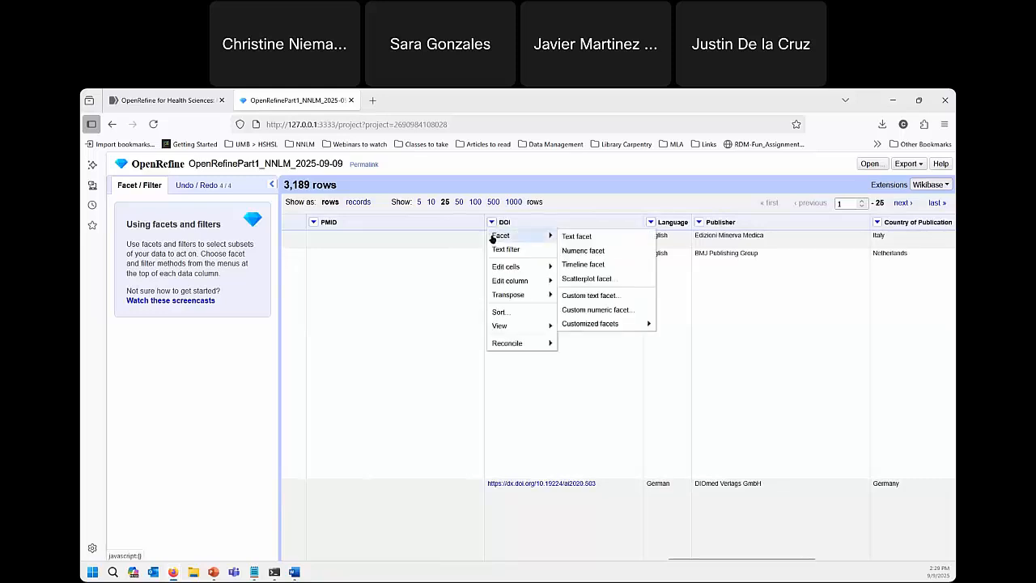
click(492, 222)
click(491, 221)
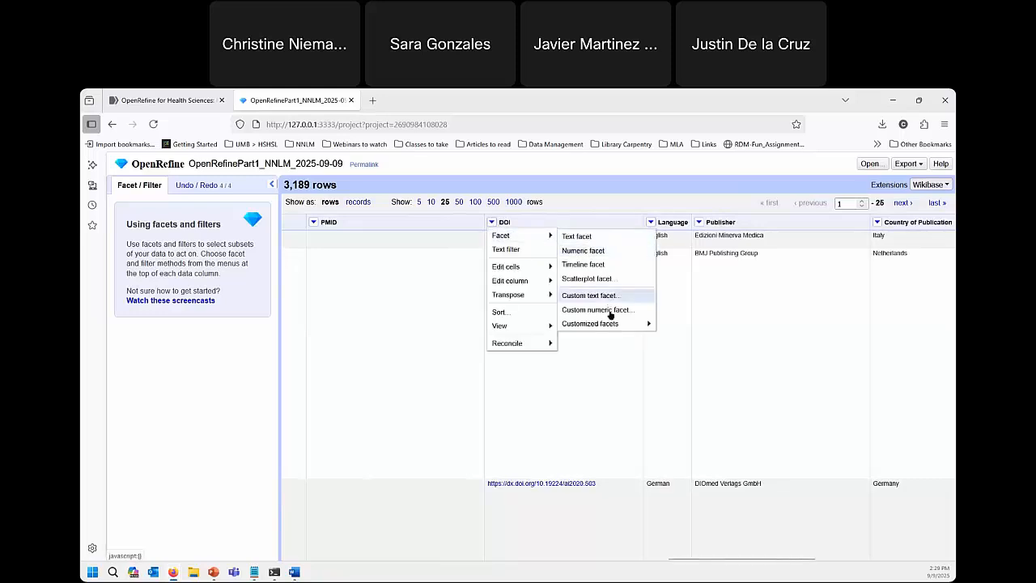
mouse_move(635, 325)
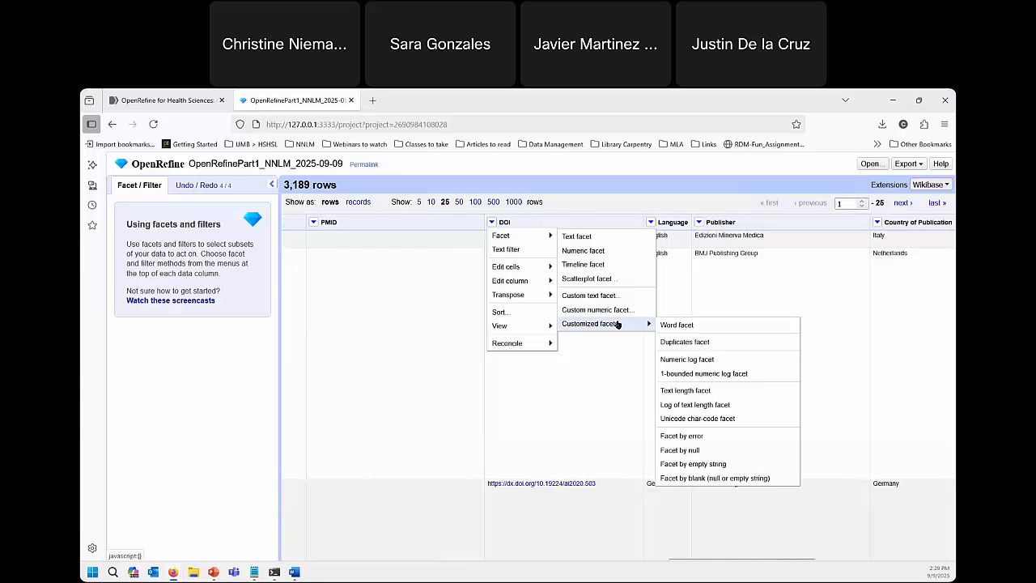
click(695, 343)
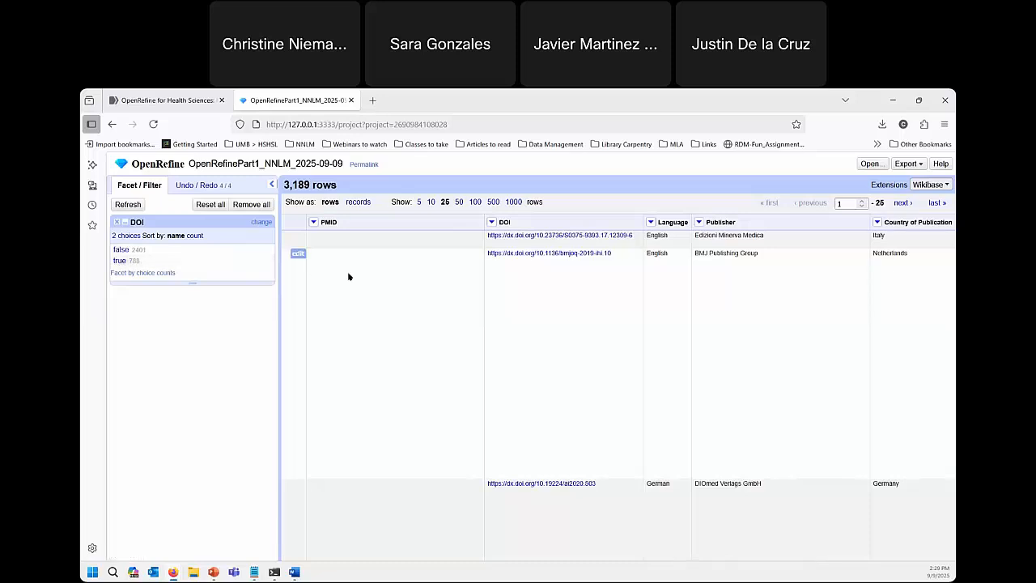
Filter the rows to true in the DOI duplicates facet, examine the matching DOI cells, then clear the selection
click(119, 260)
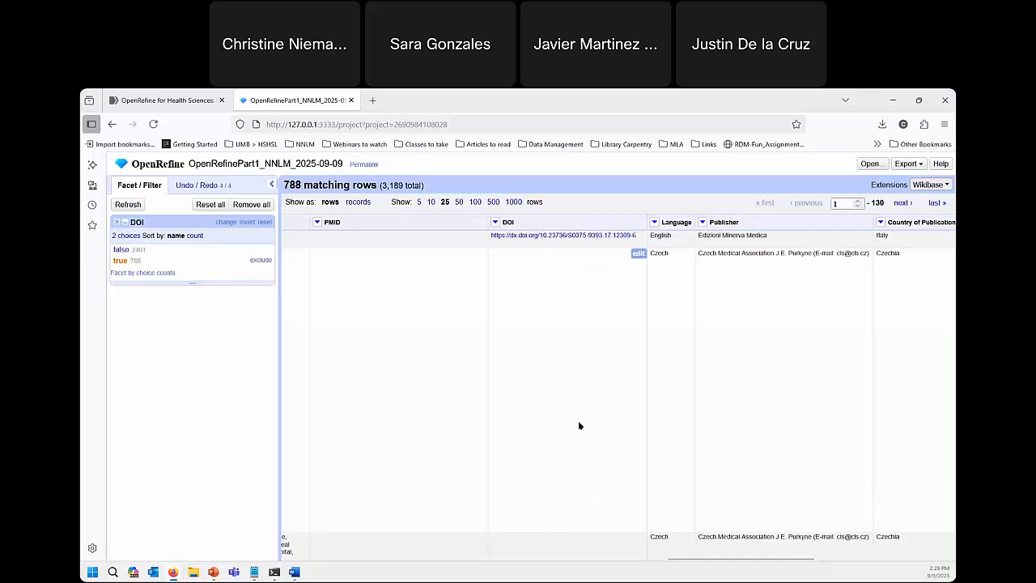
scroll(580, 420, down, 3)
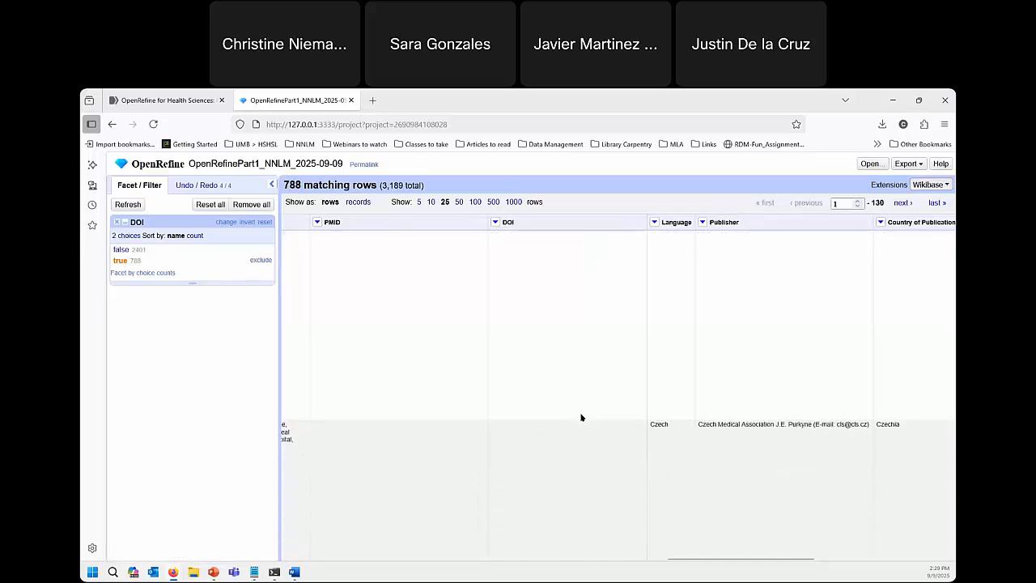
scroll(580, 402, down, 2)
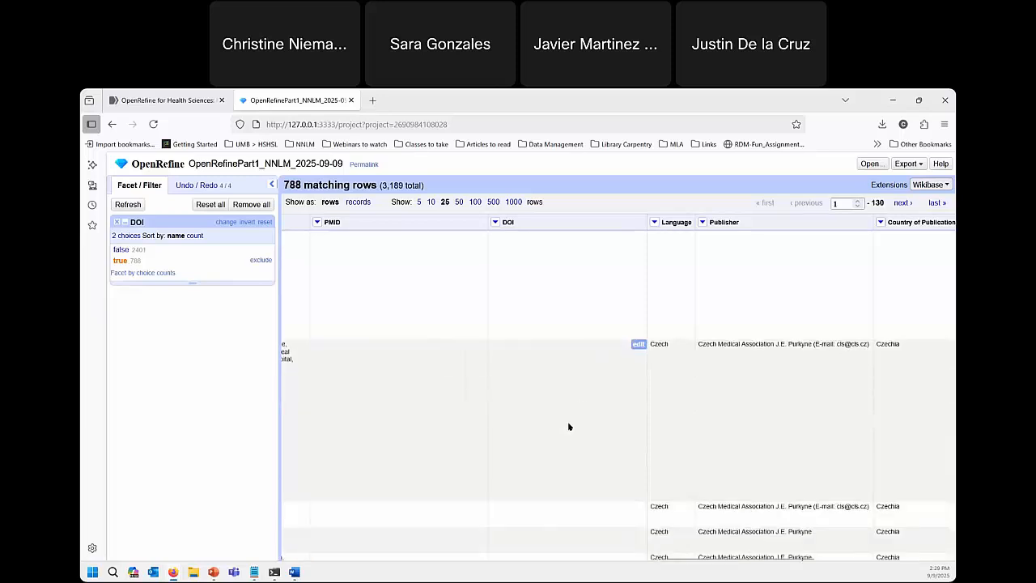
scroll(603, 378, up, 5)
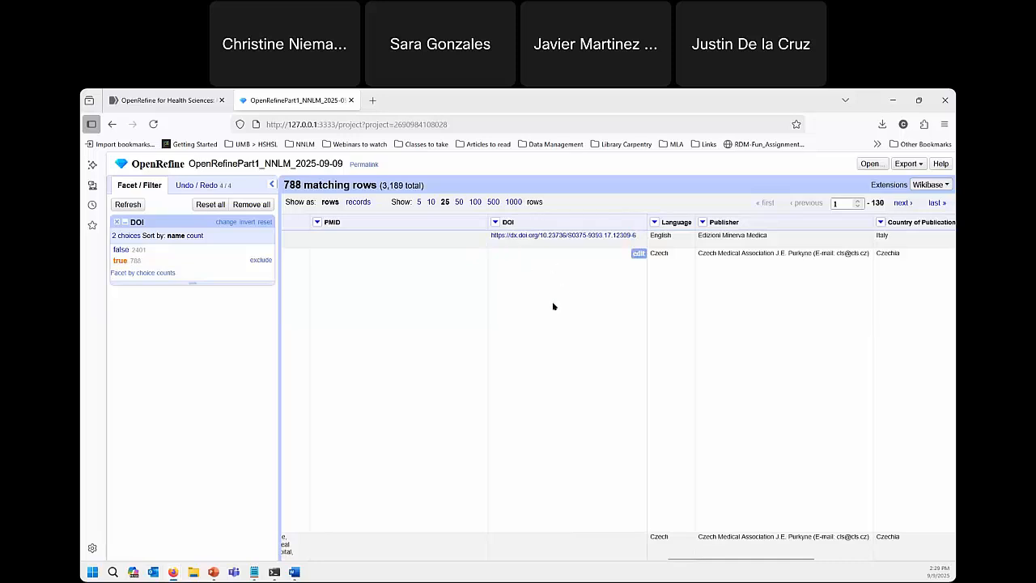
scroll(566, 421, down, 5)
scroll(575, 400, down, 4)
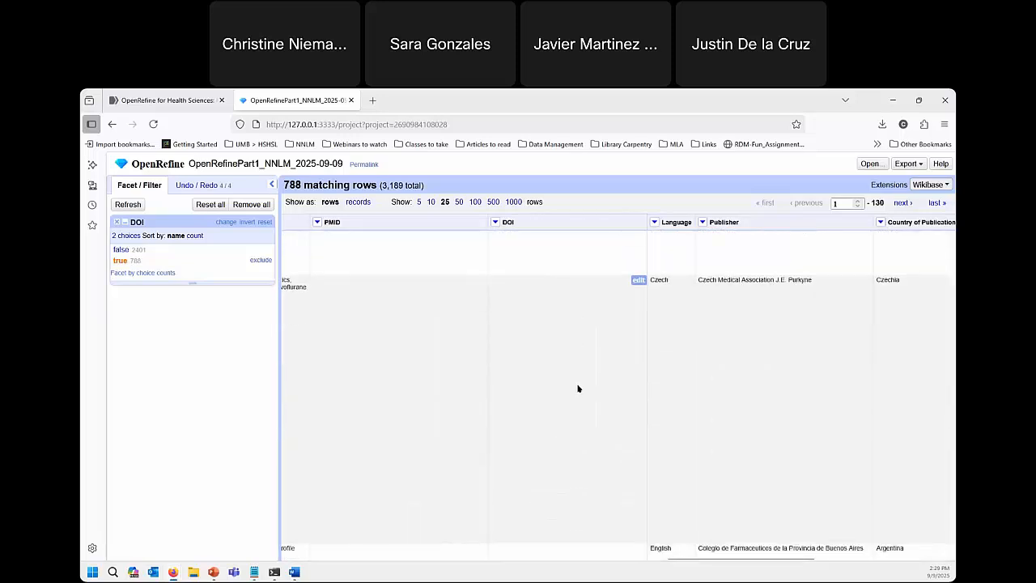
scroll(597, 367, up, 8)
scroll(529, 275, up, 4)
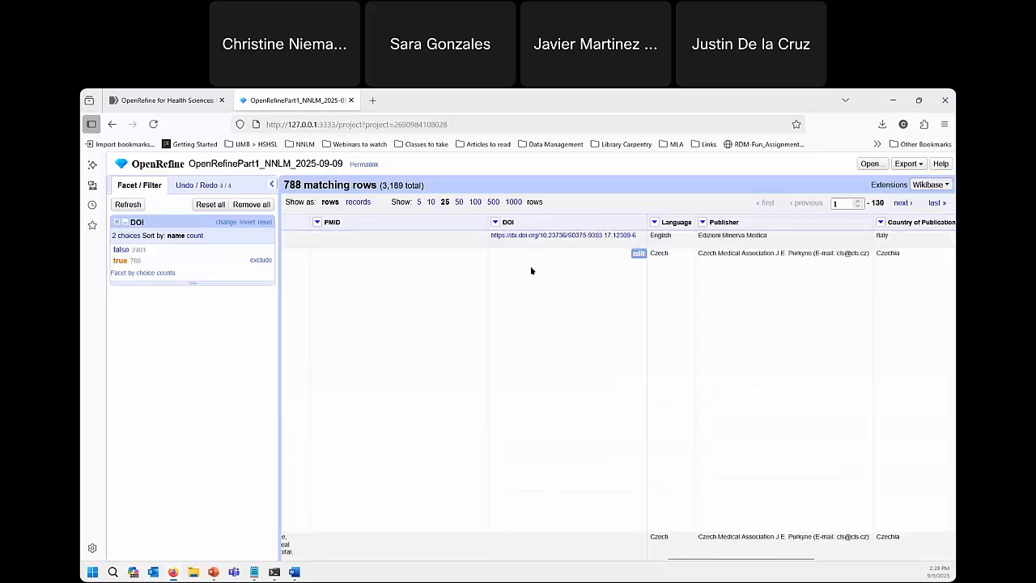
click(121, 261)
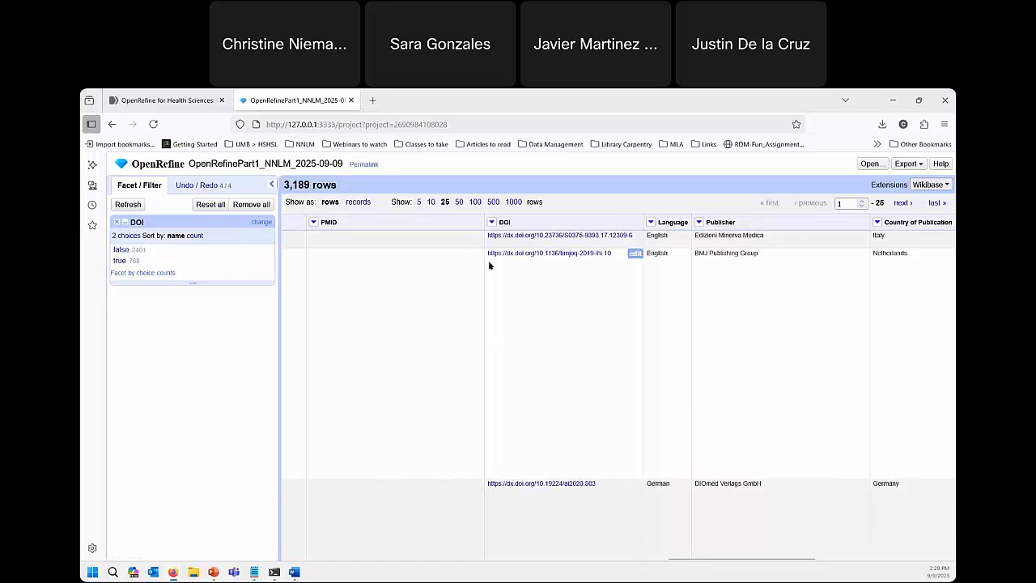
Add a Facet by null on the DOI column and remove the earlier duplicates facet
click(490, 222)
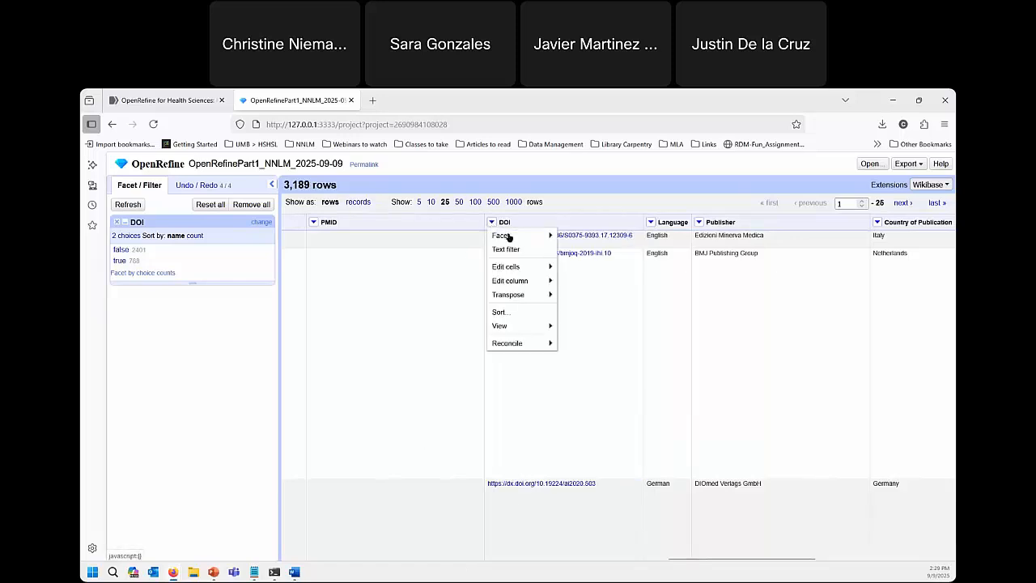
mouse_move(503, 235)
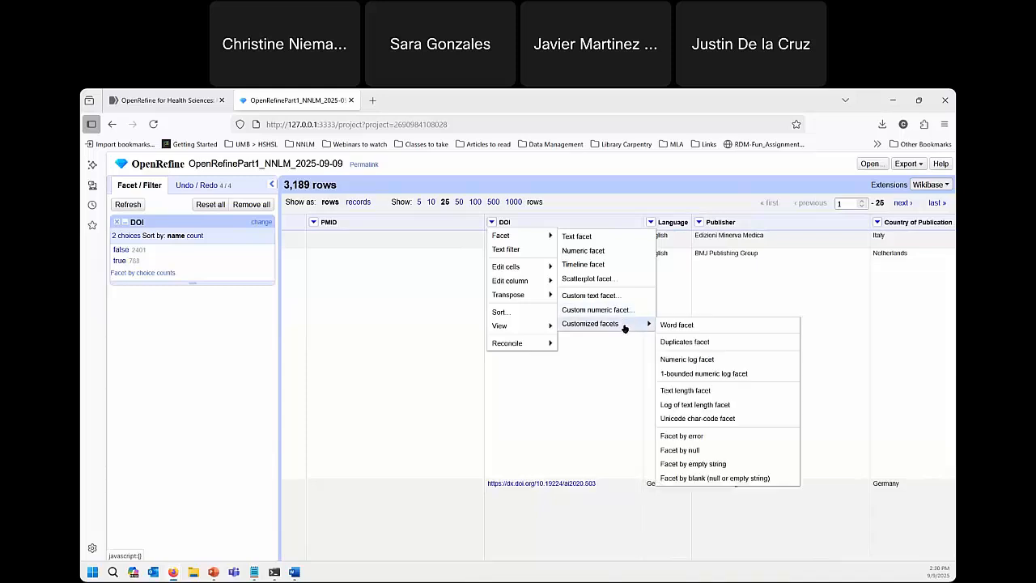
click(690, 450)
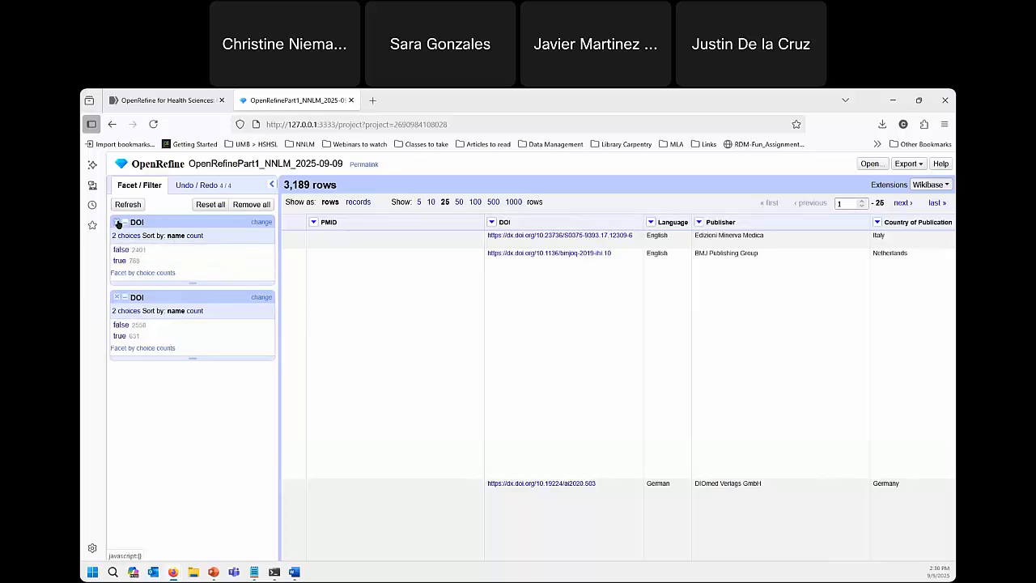
click(117, 222)
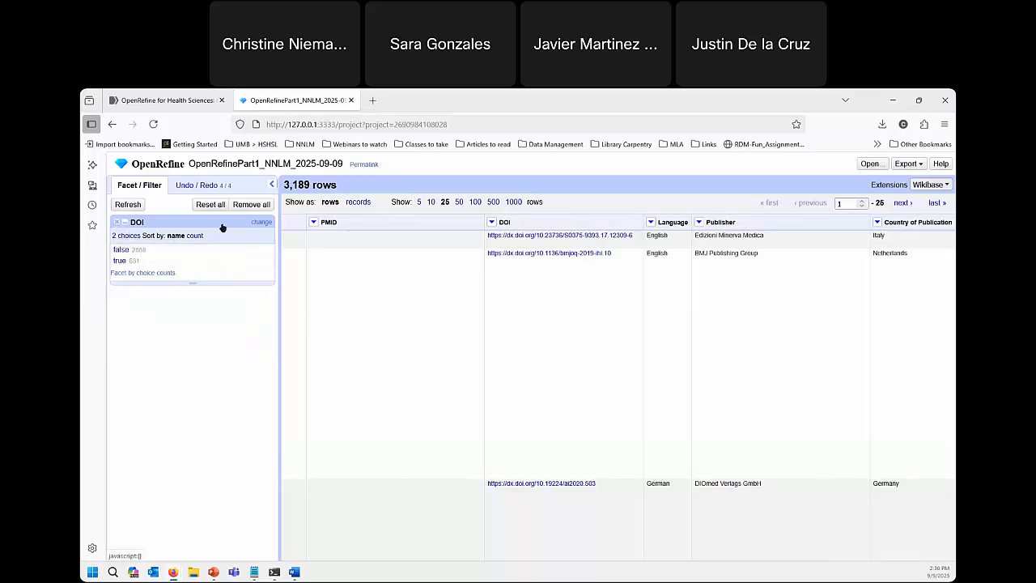
Filter the rows to true in the DOI null facet and examine the records without a DOI
click(120, 261)
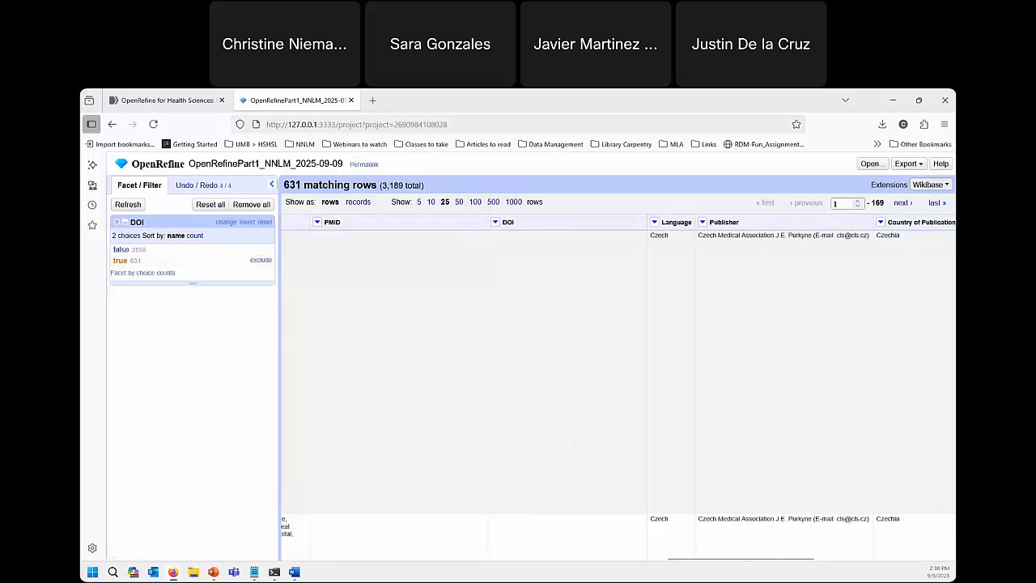
scroll(599, 308, down, 5)
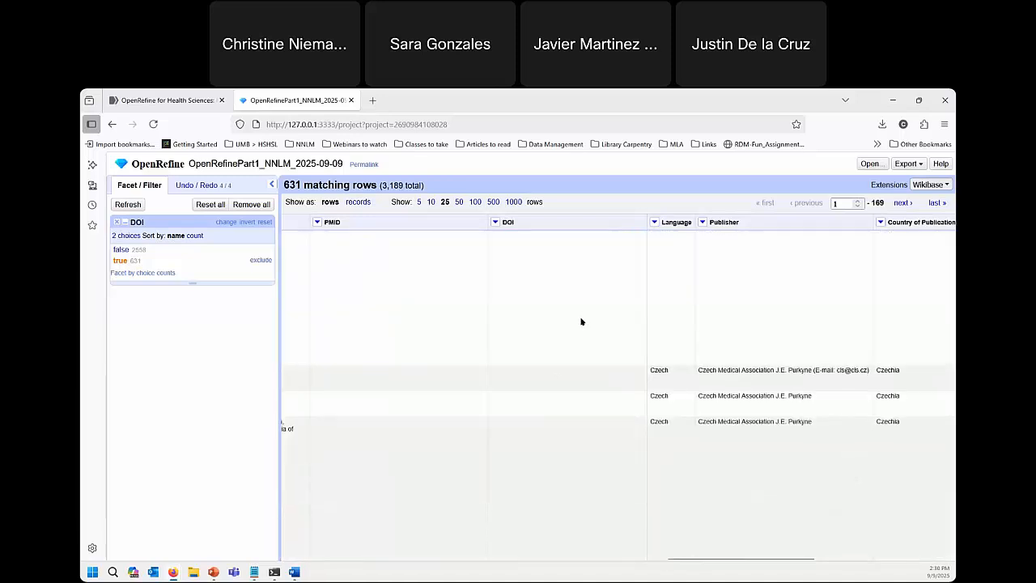
scroll(566, 315, up, 8)
scroll(596, 347, up, 1)
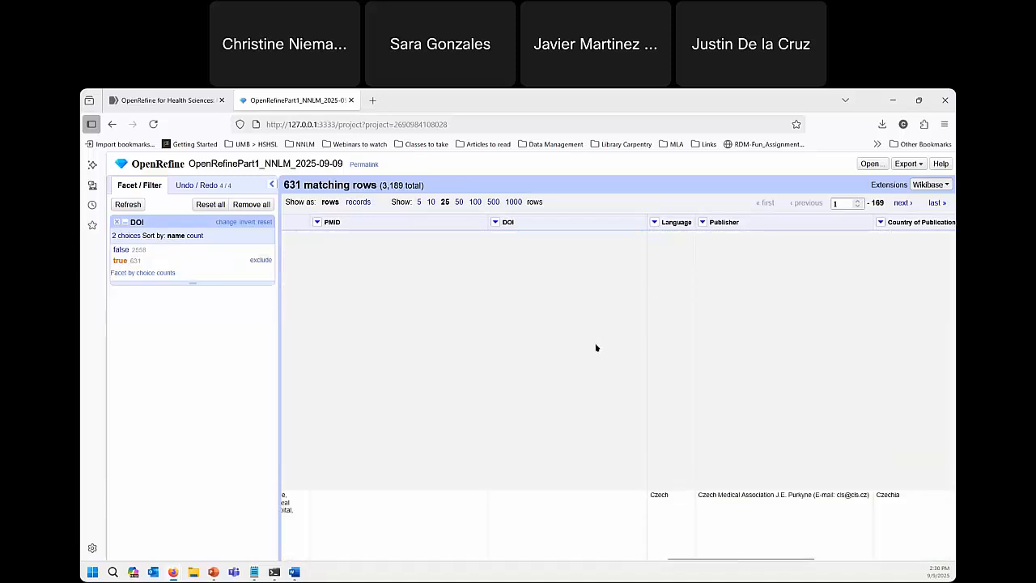
scroll(591, 357, down, 6)
scroll(581, 368, down, 5)
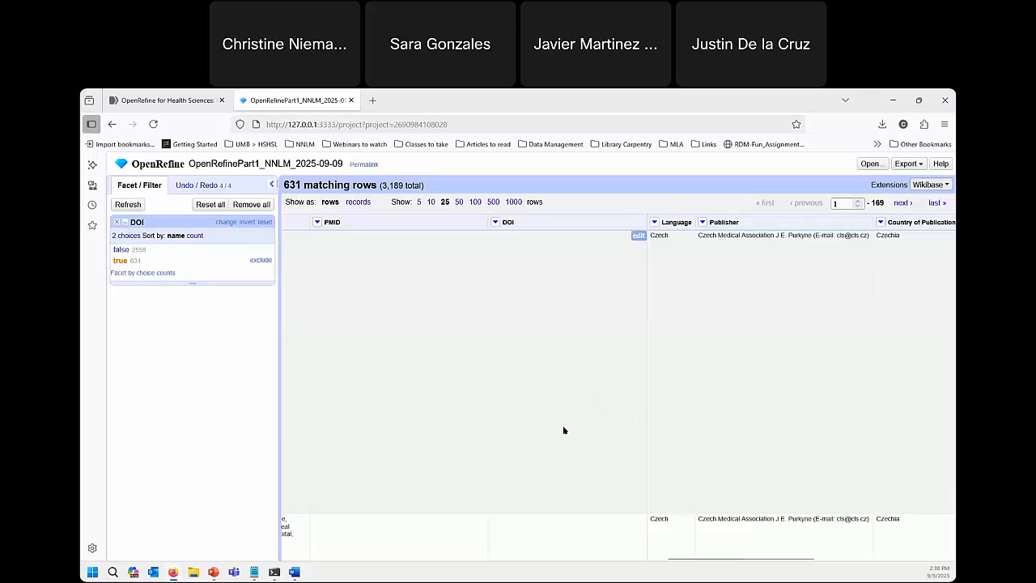
scroll(566, 429, down, 1)
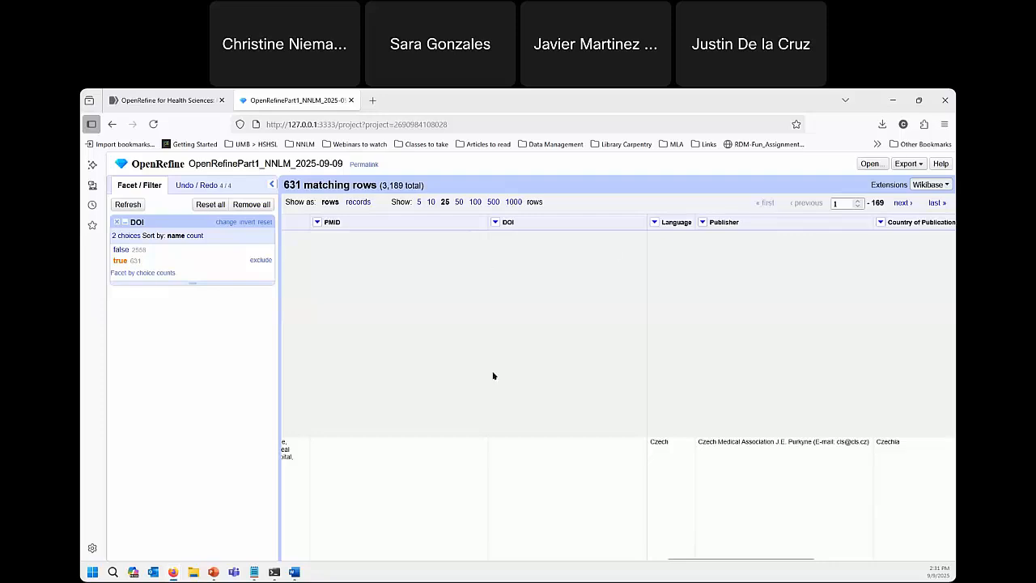
Check the title, author and abstract columns of the records lacking a DOI, then remove the DOI facet
drag(730, 557, 469, 558)
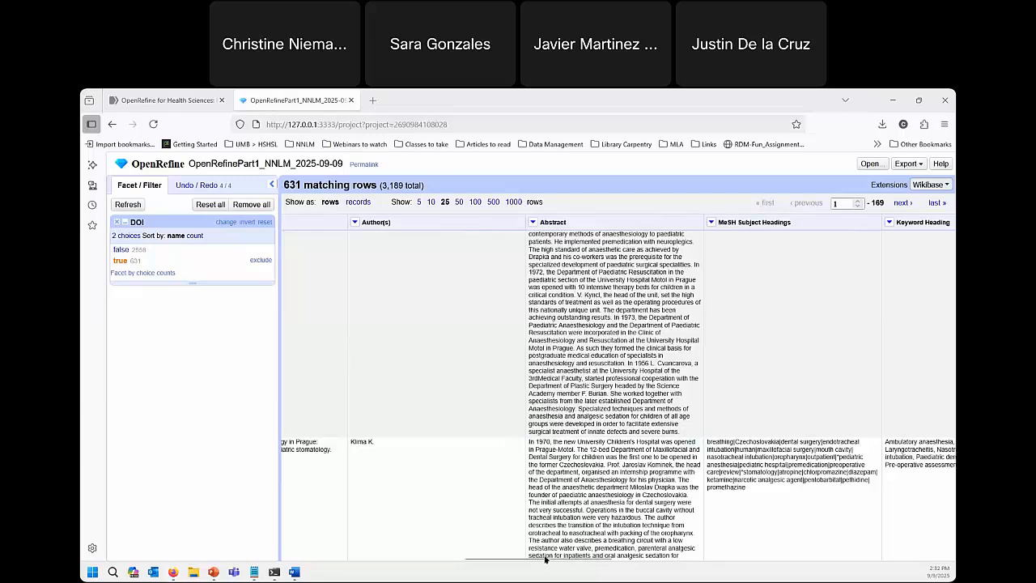
drag(535, 557, 477, 561)
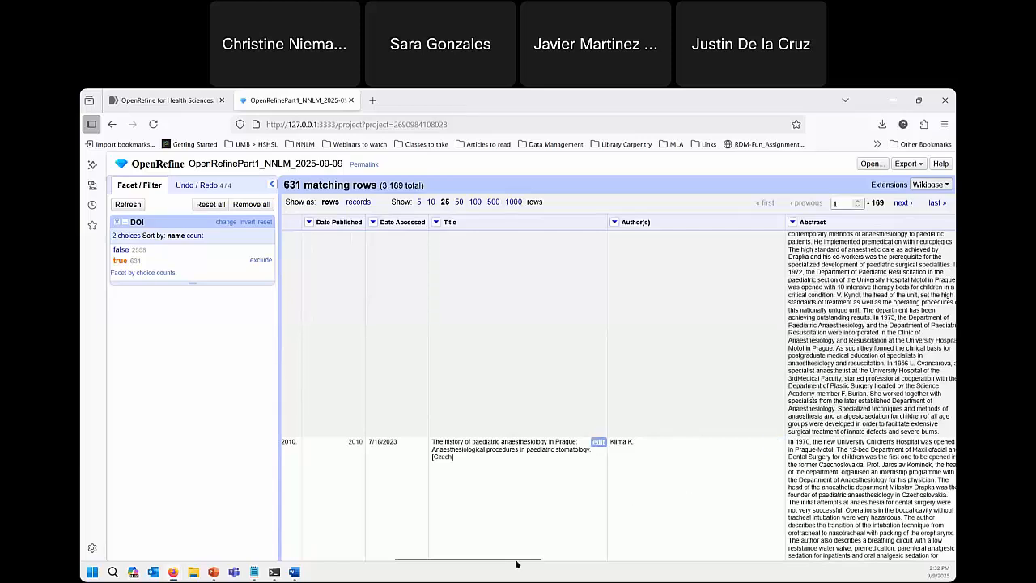
drag(534, 558, 624, 559)
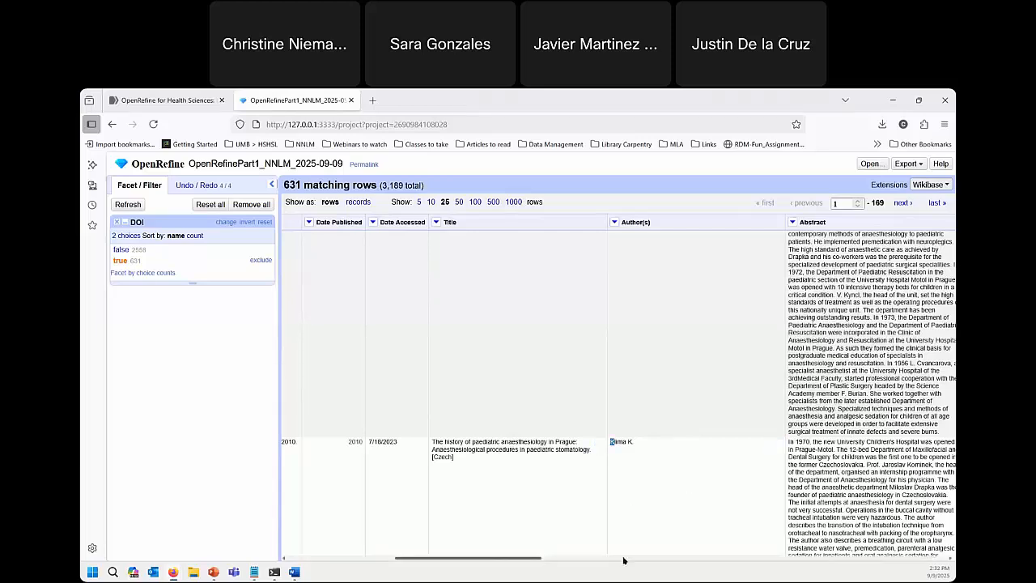
click(118, 224)
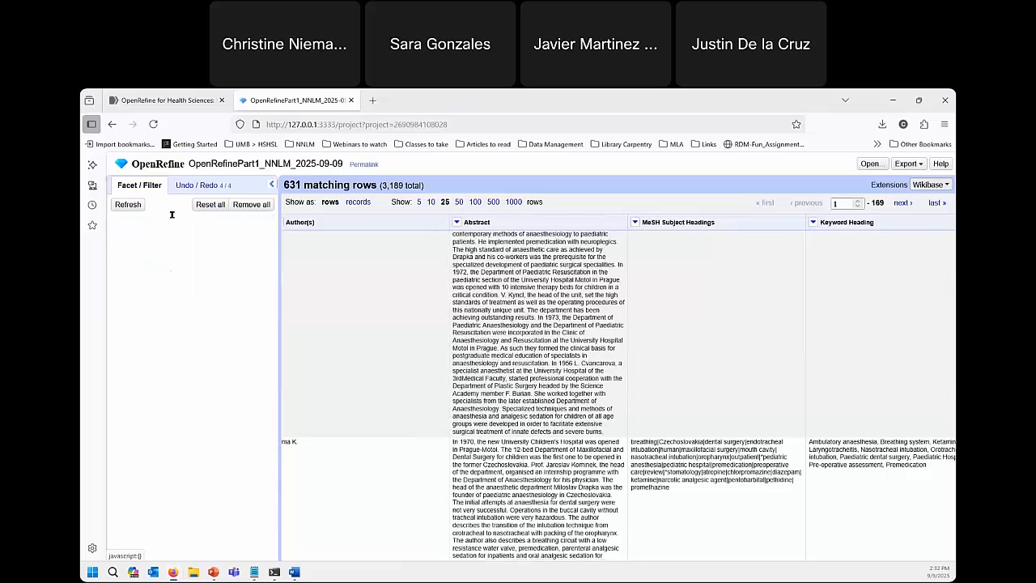
Create a customized Facet by null on the Abstract column
click(453, 223)
mouse_move(485, 235)
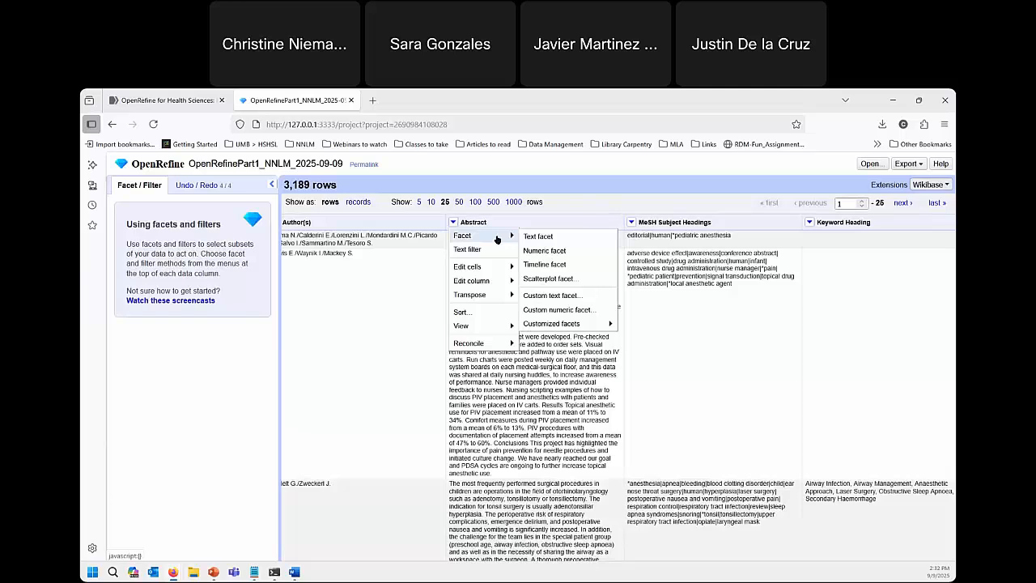
mouse_move(566, 324)
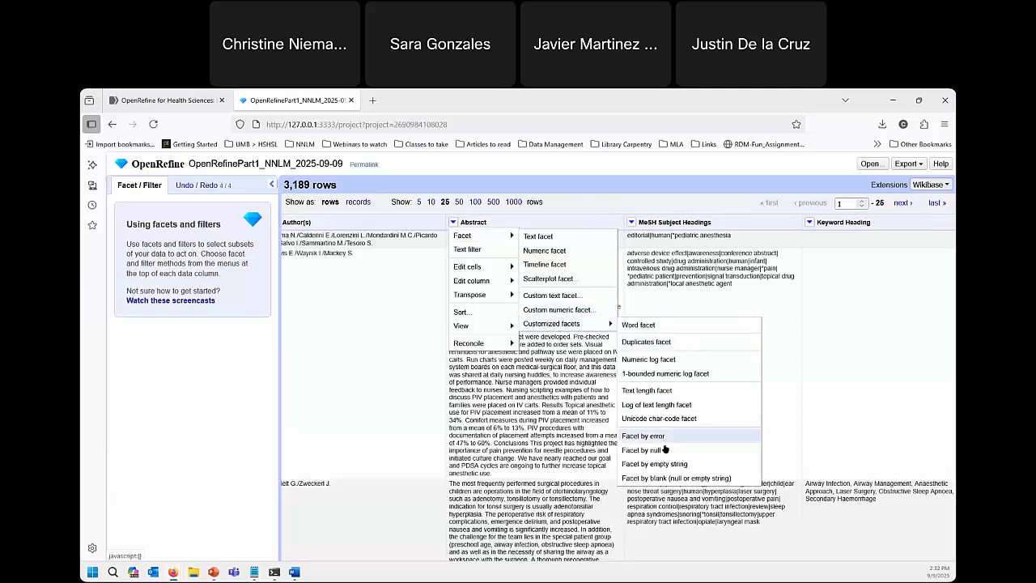
click(668, 451)
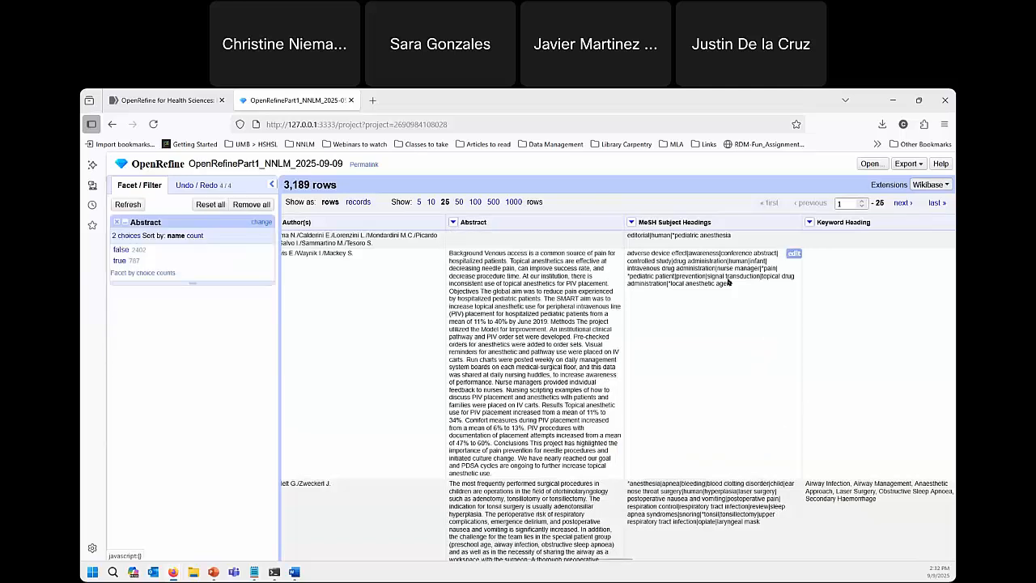
Filter the rows to true in the Abstract null facet, examine the records without an abstract, then remove the facet
click(119, 261)
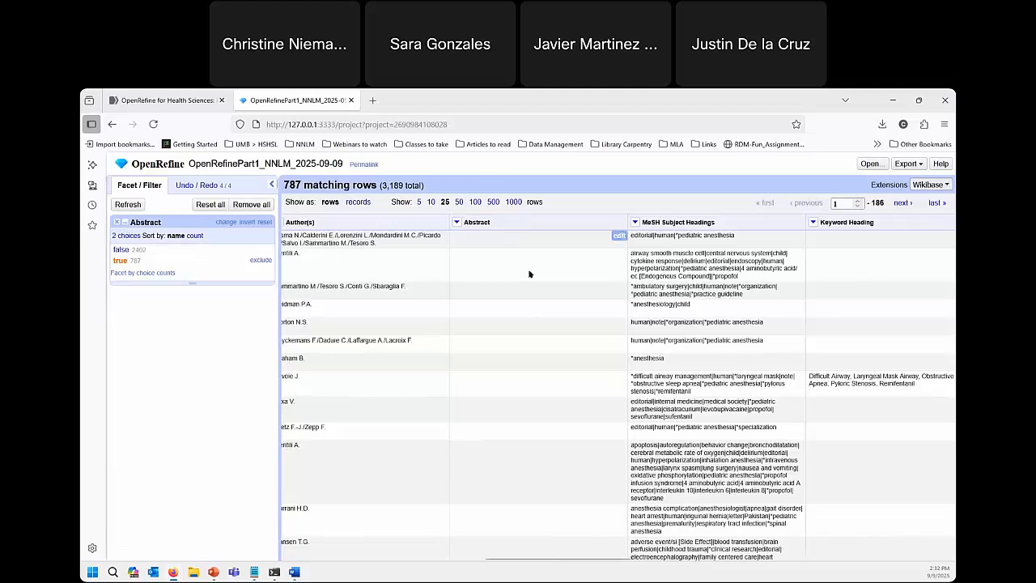
scroll(550, 441, down, 7)
scroll(561, 397, up, 6)
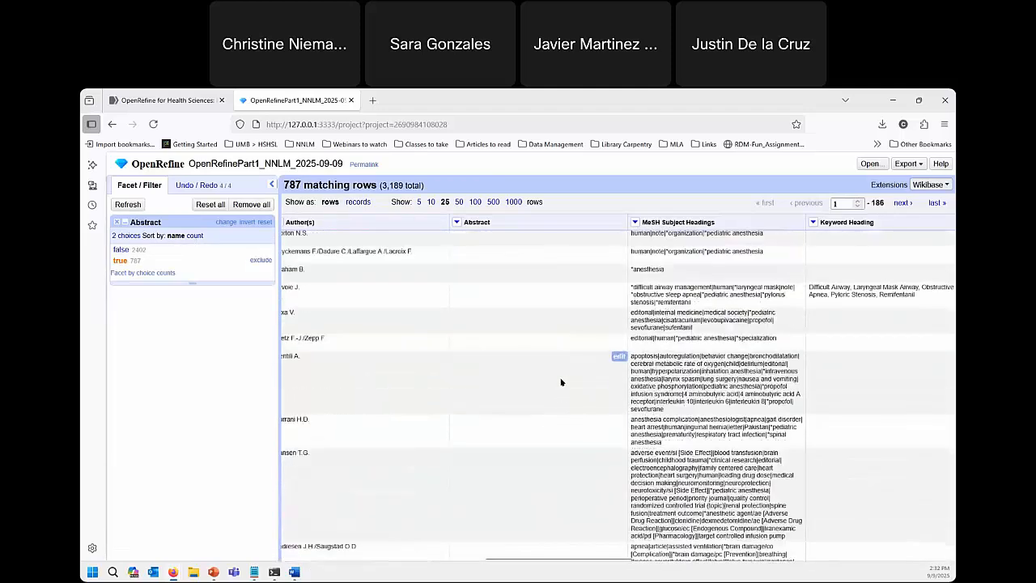
scroll(561, 382, up, 2)
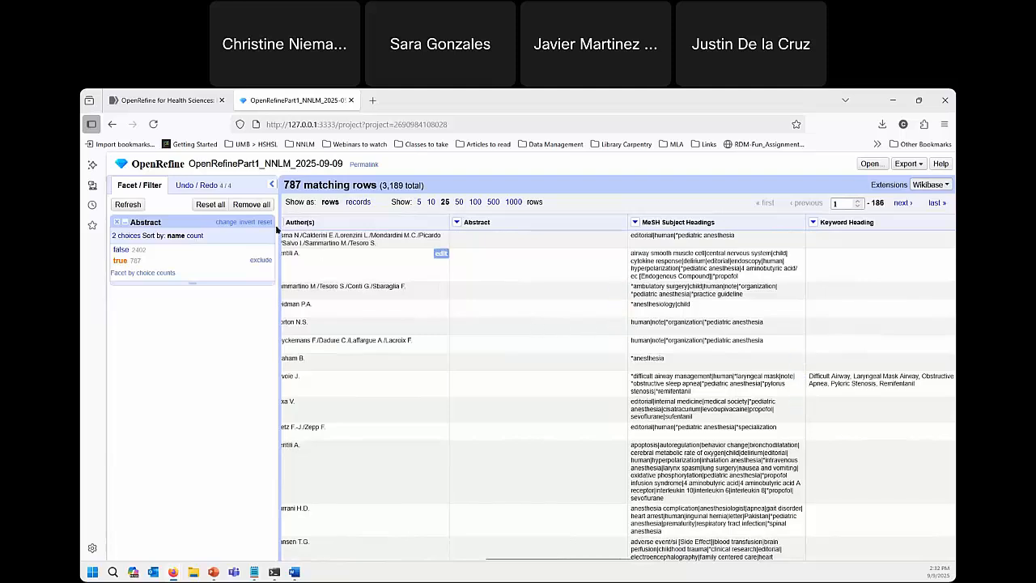
click(117, 223)
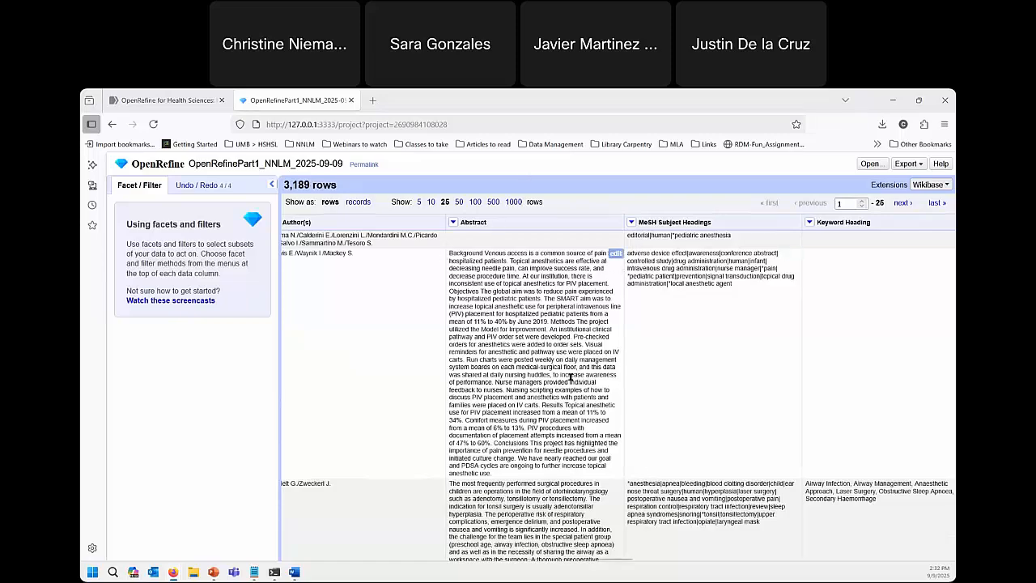
drag(620, 558, 566, 566)
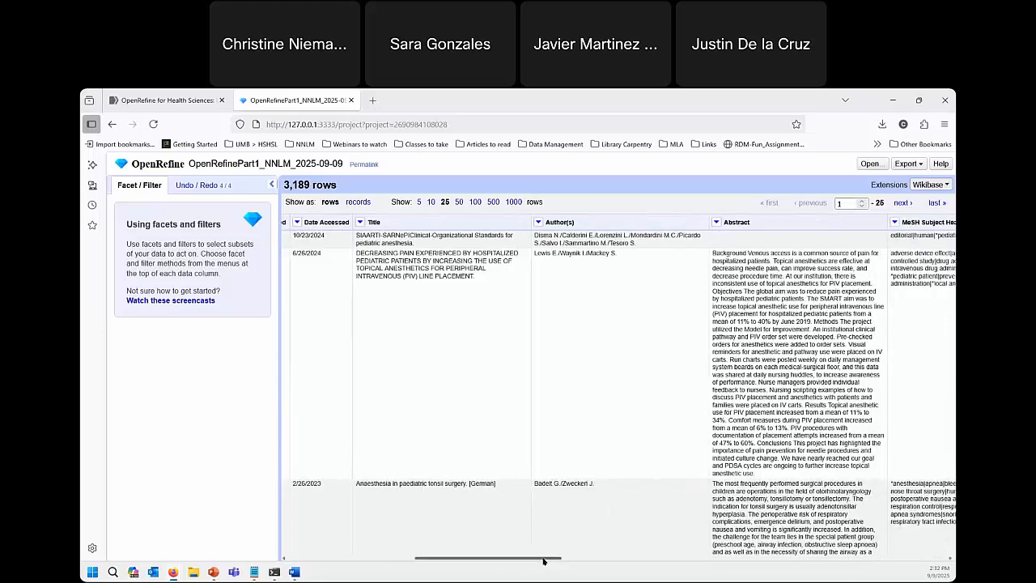
drag(548, 561, 682, 559)
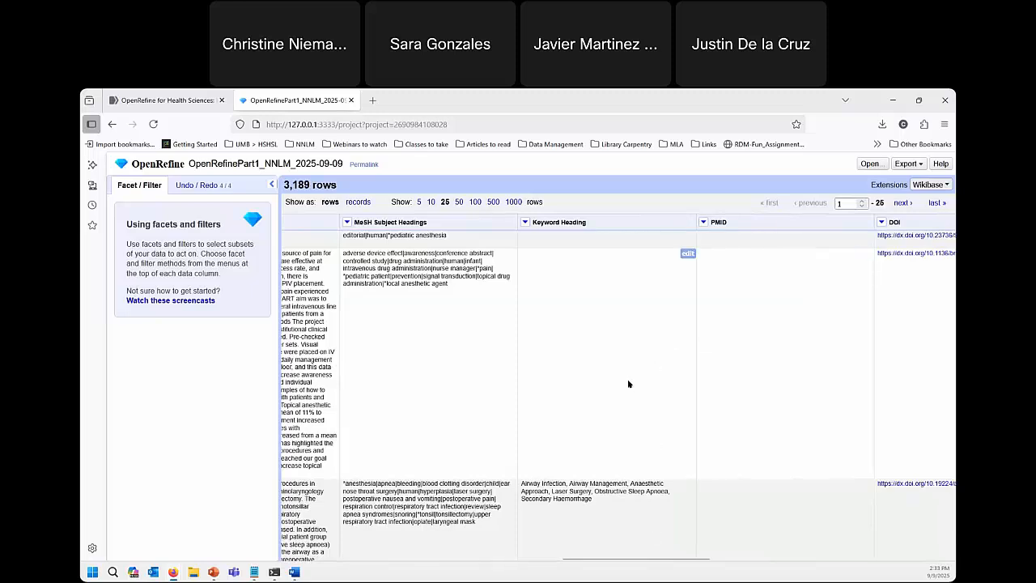
drag(667, 560, 664, 561)
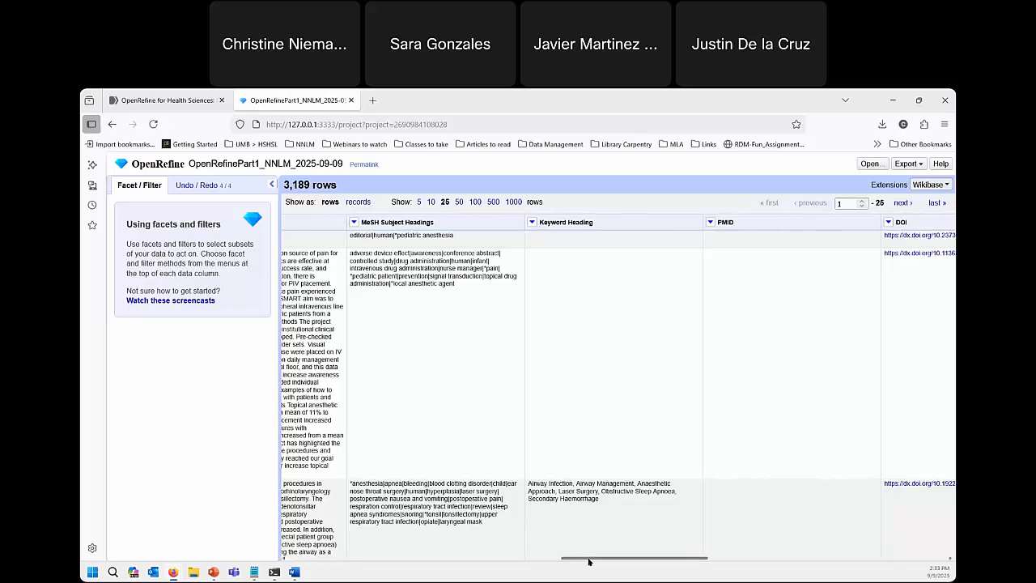
Add a text filter for "conference" on the Publication Type column and examine the matching rows
drag(590, 560, 783, 555)
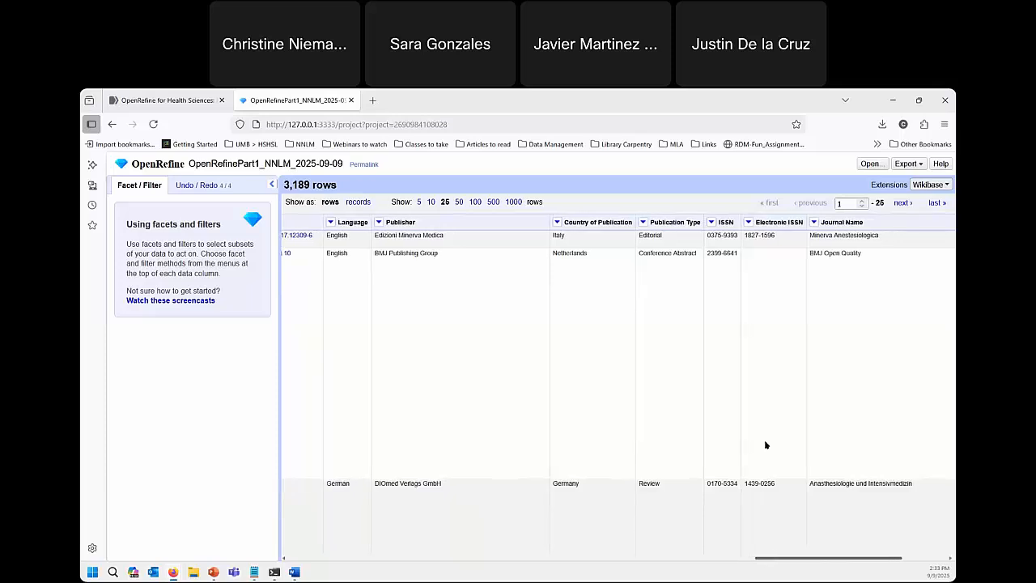
click(641, 222)
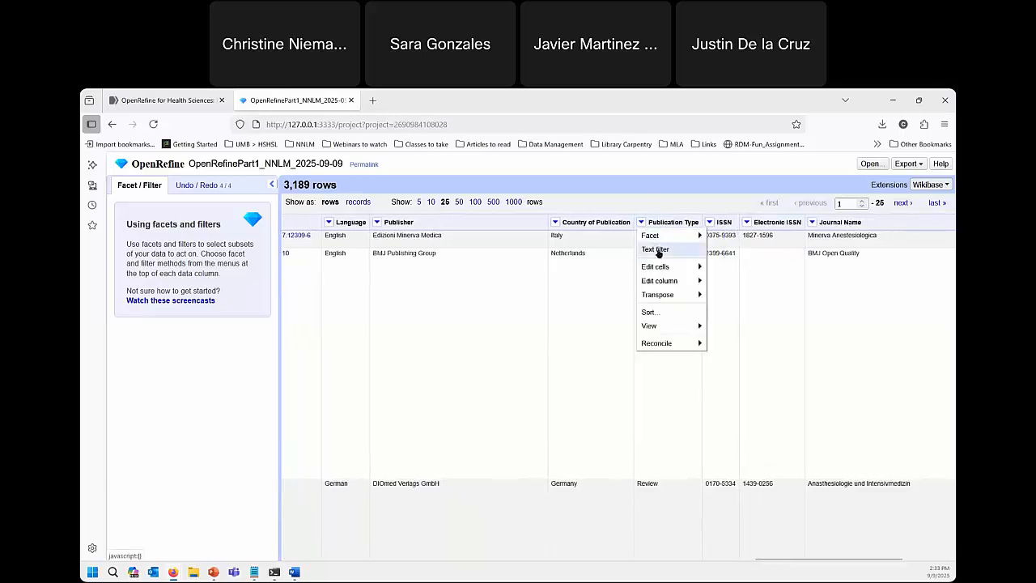
click(656, 250)
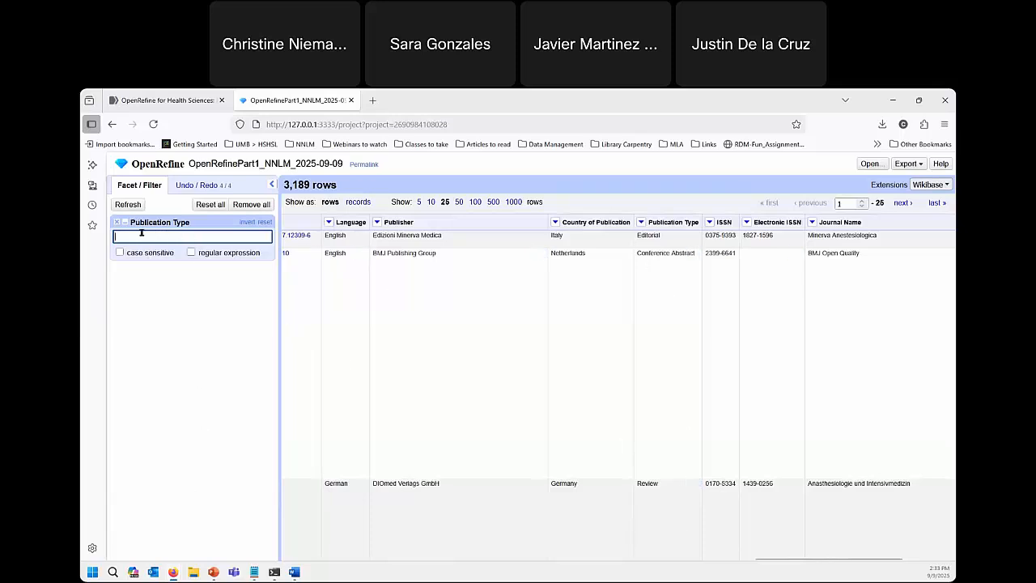
text(co)
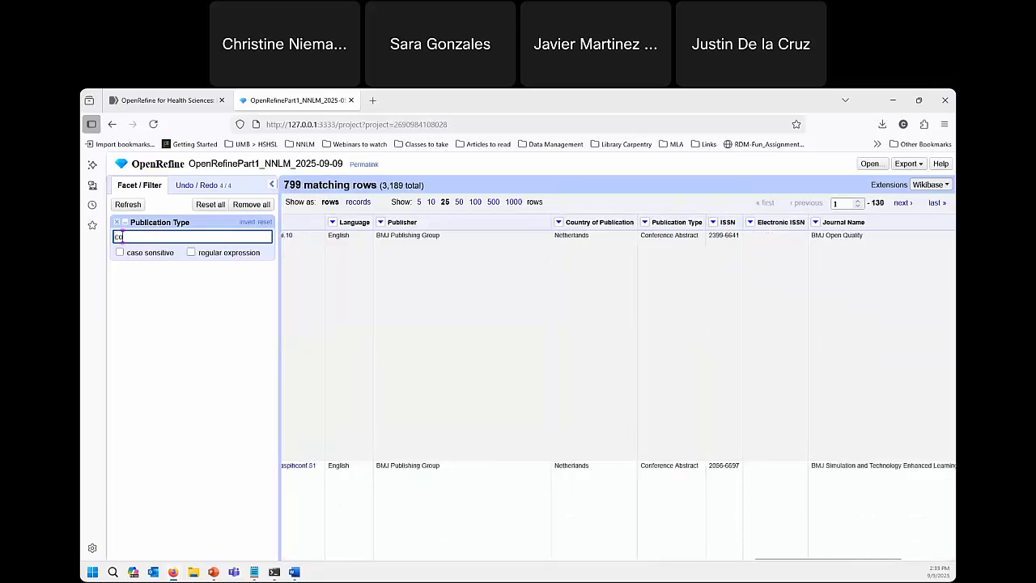
text(n)
text(t)
key(BackSpace)
text(feren)
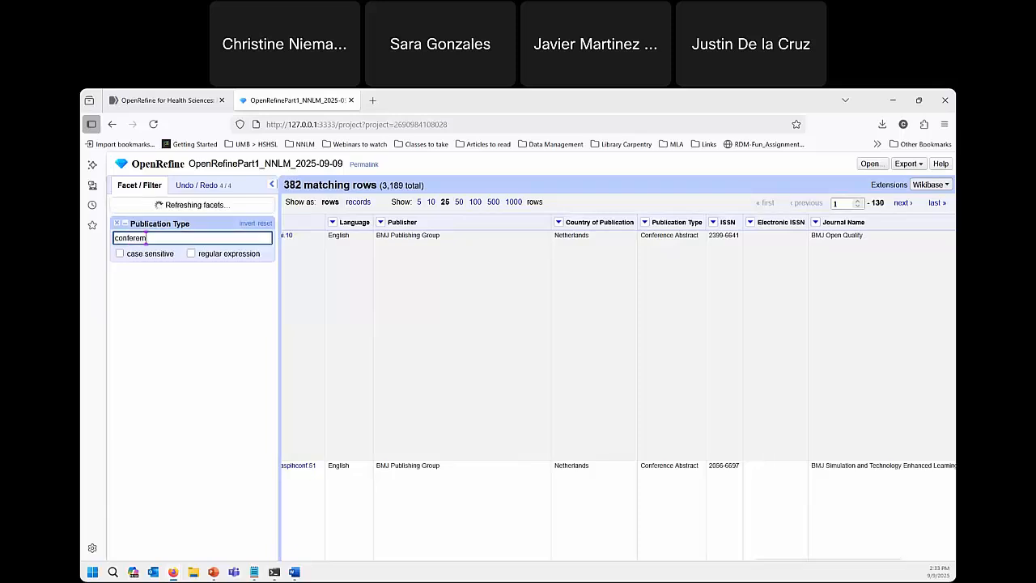
text(ce)
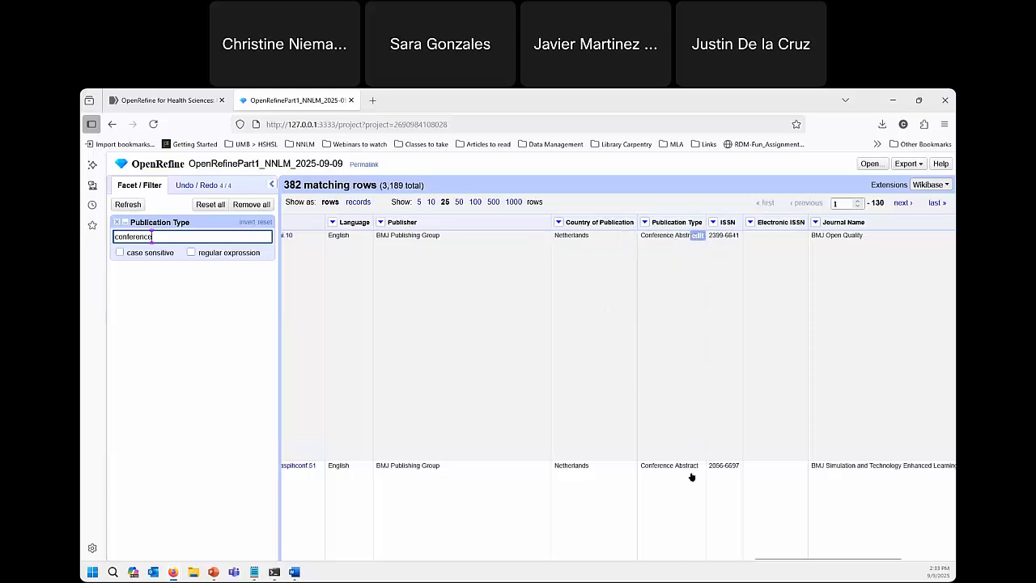
scroll(673, 259, down, 1)
scroll(657, 444, down, 5)
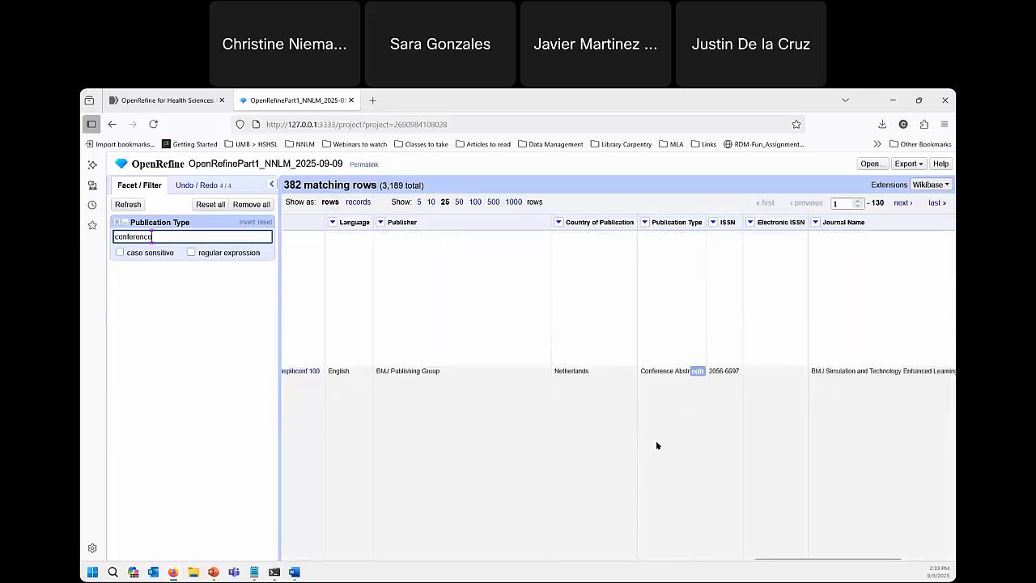
scroll(672, 441, down, 5)
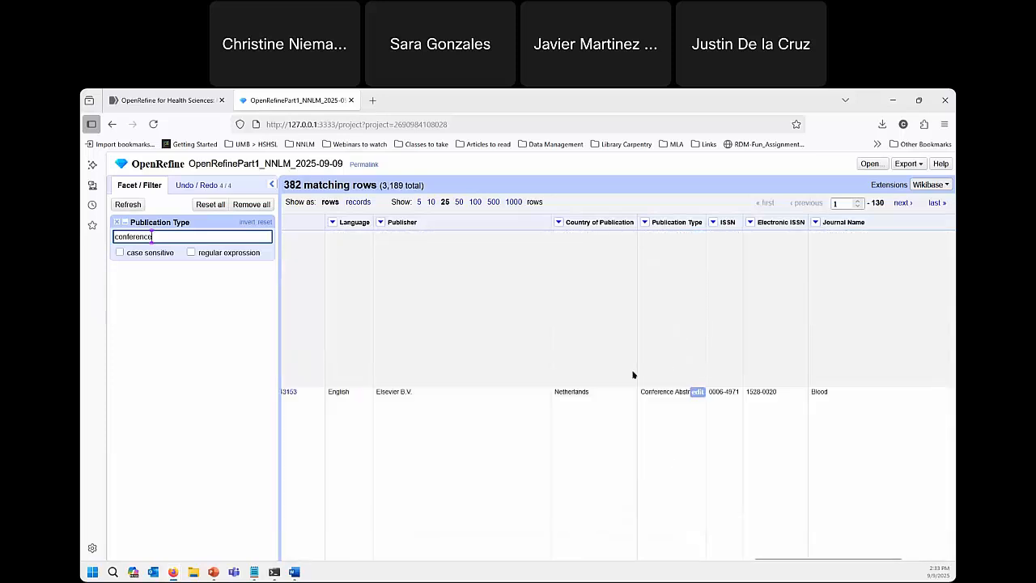
scroll(636, 419, down, 2)
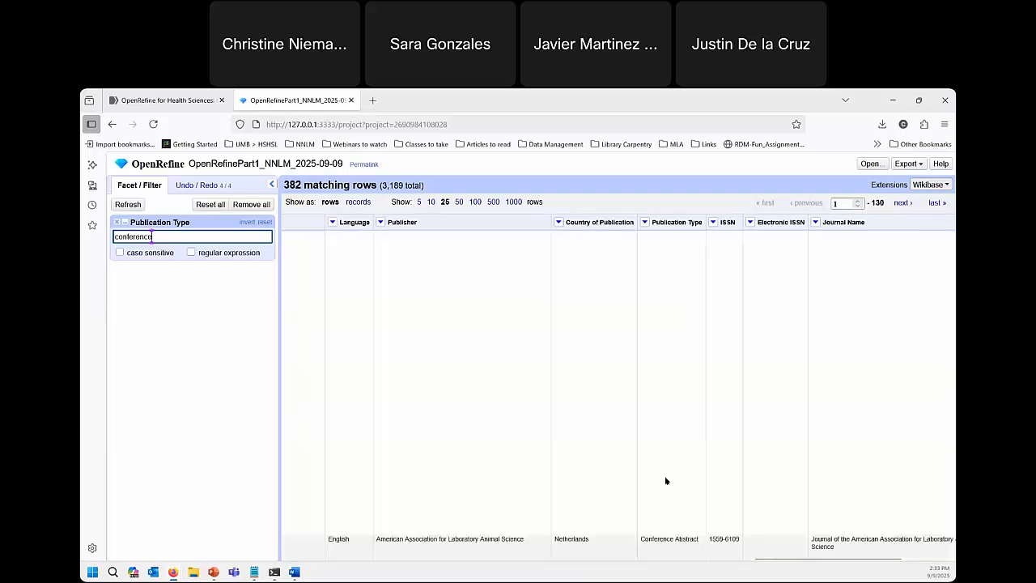
scroll(673, 451, up, 5)
scroll(672, 433, up, 5)
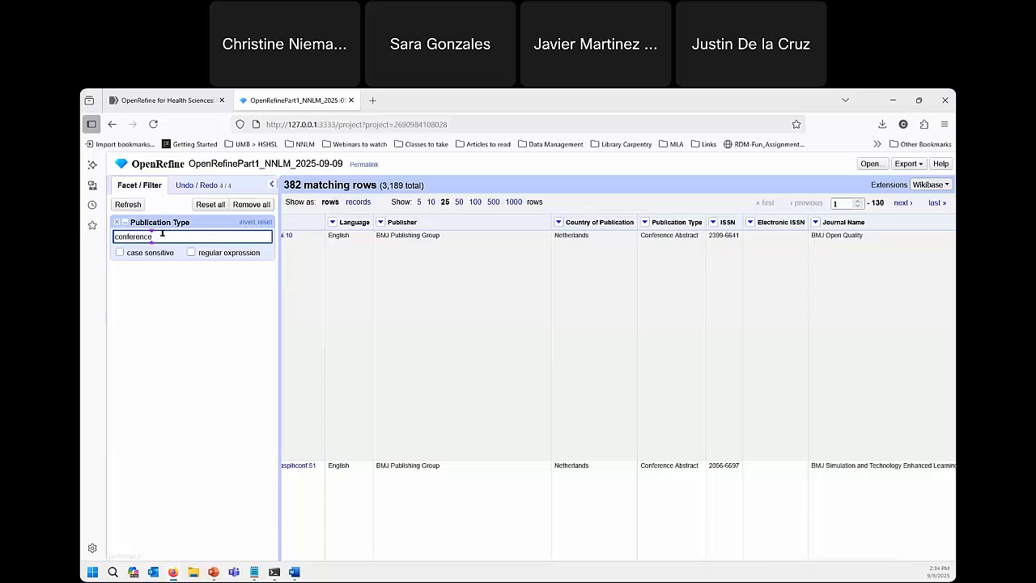
Invert the Publication Type filter to examine the non-conference rows, then reset and remove the filter
click(244, 223)
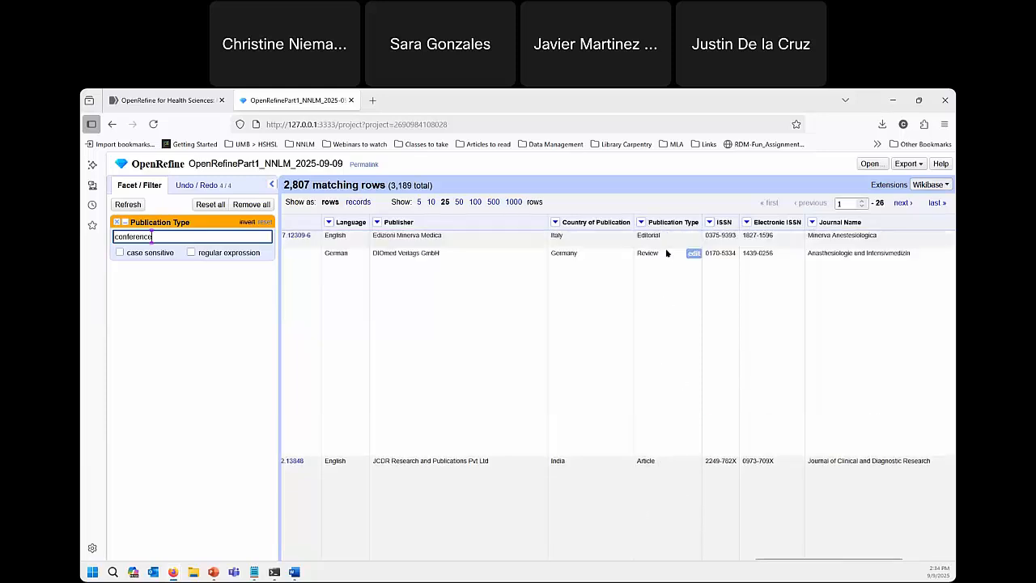
scroll(672, 428, down, 8)
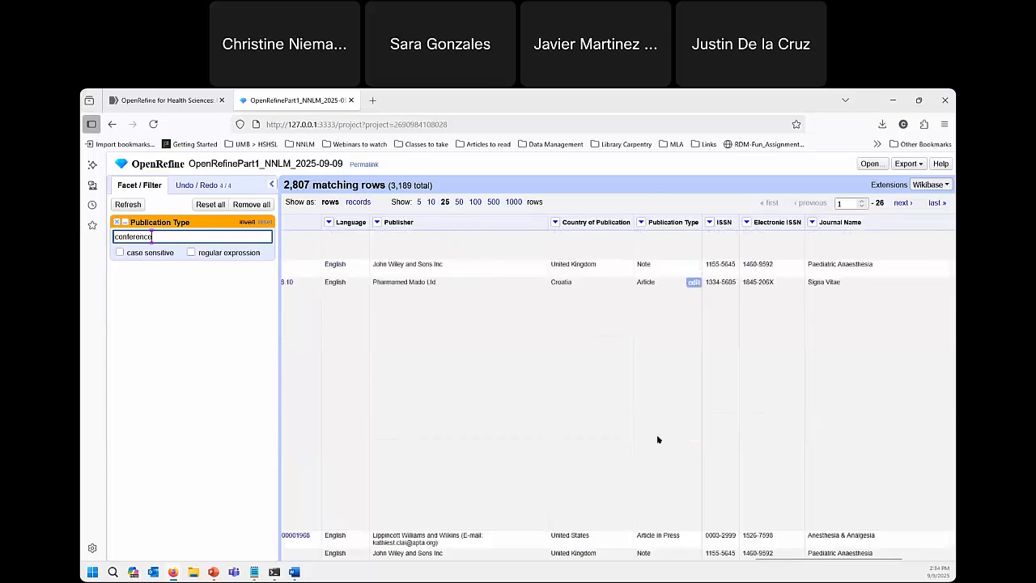
scroll(671, 275, down, 5)
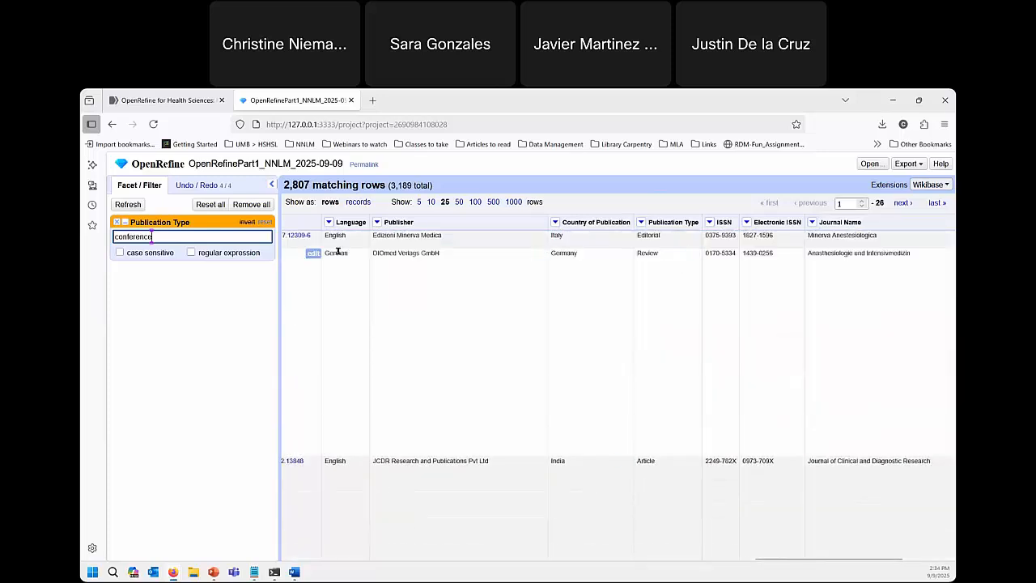
click(267, 223)
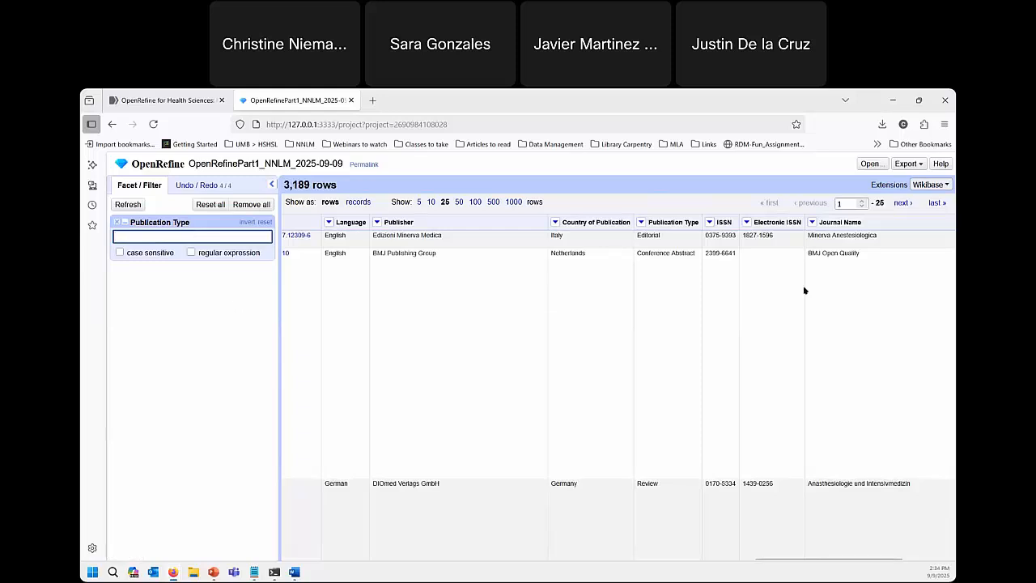
click(118, 224)
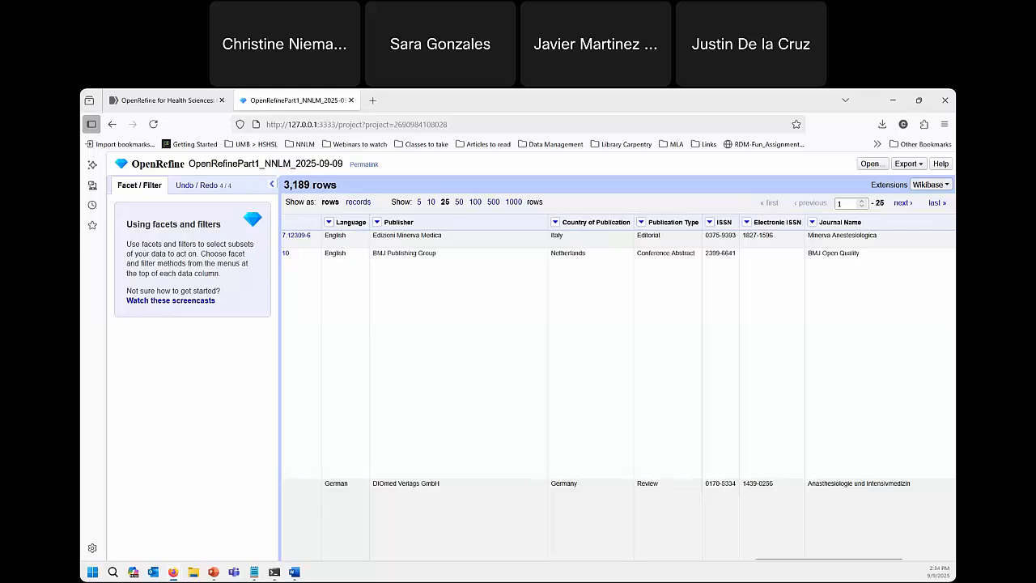
drag(281, 186, 343, 191)
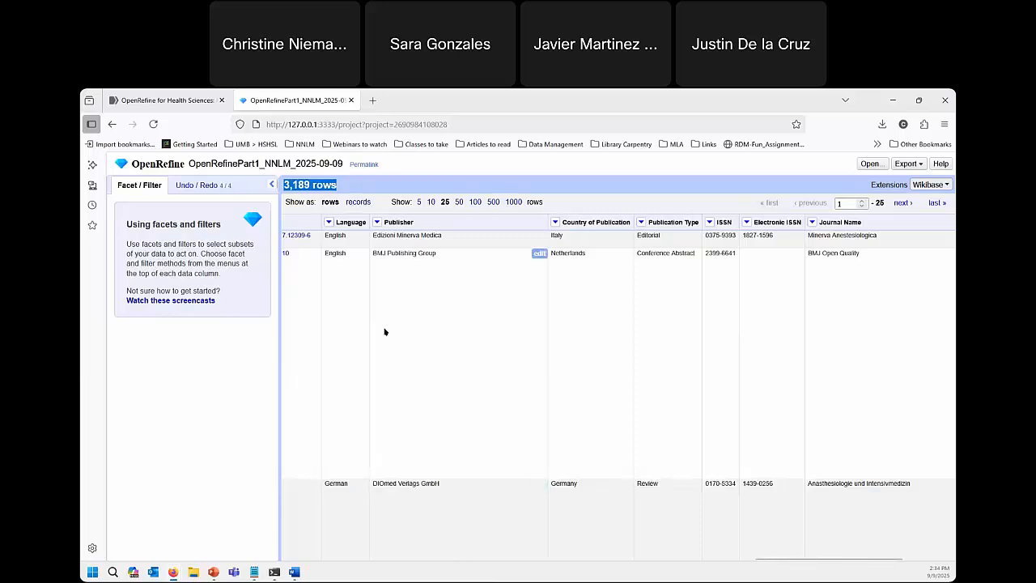
click(303, 181)
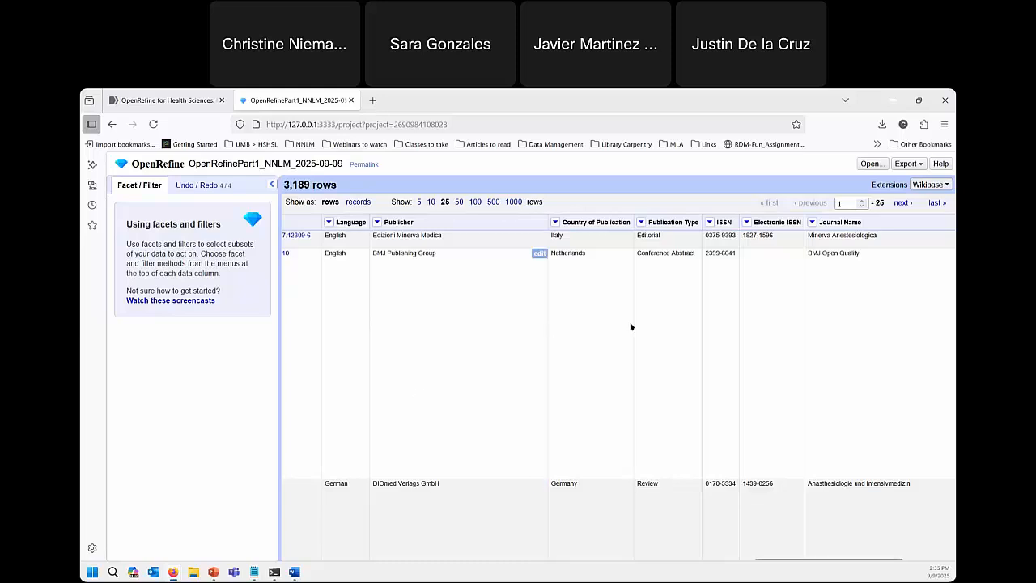
Add a text filter for "human" on the MeSH Subject Headings column and inspect the headings in the matching rows
drag(768, 560, 745, 559)
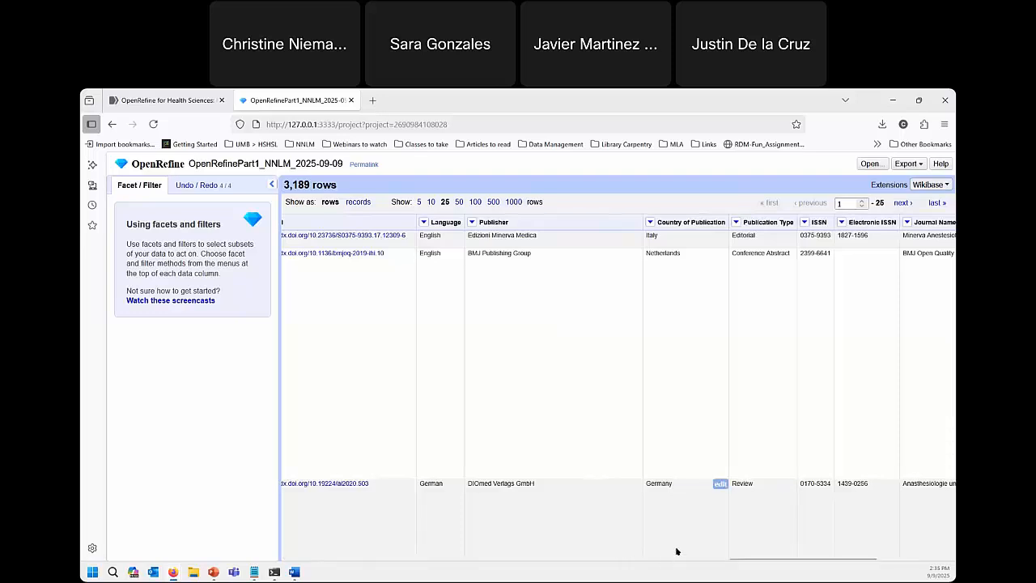
drag(805, 560, 594, 561)
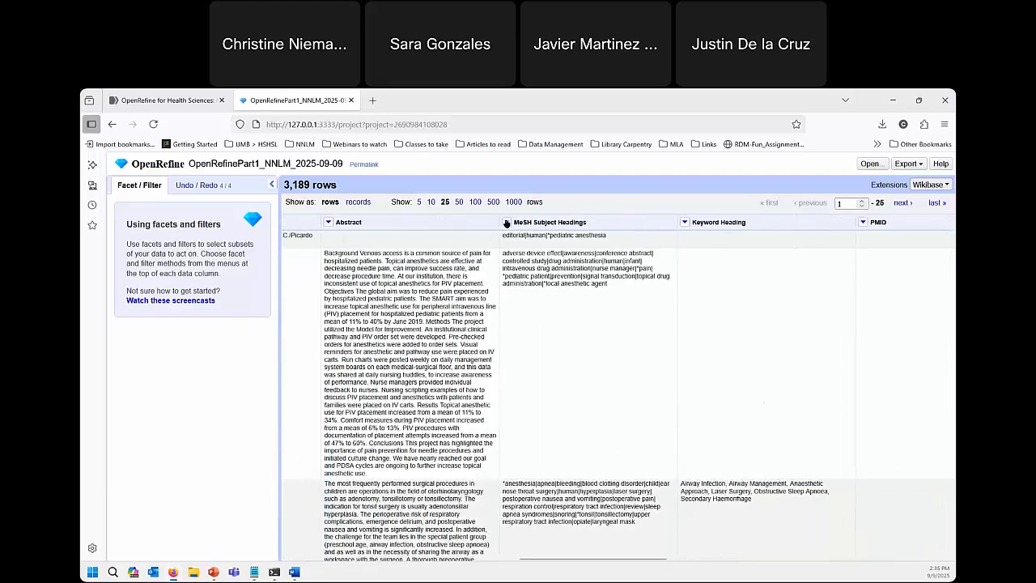
click(506, 222)
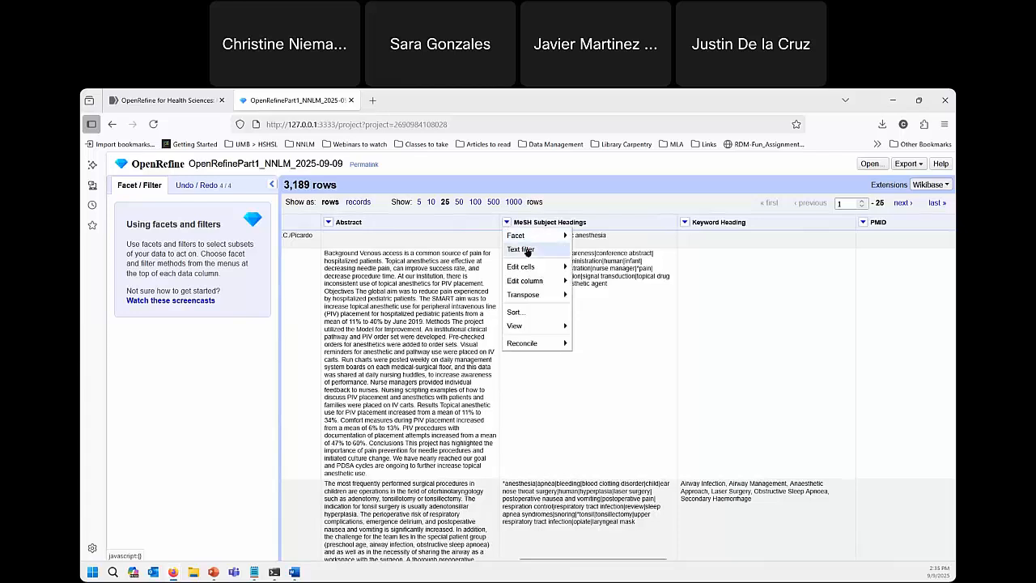
click(521, 249)
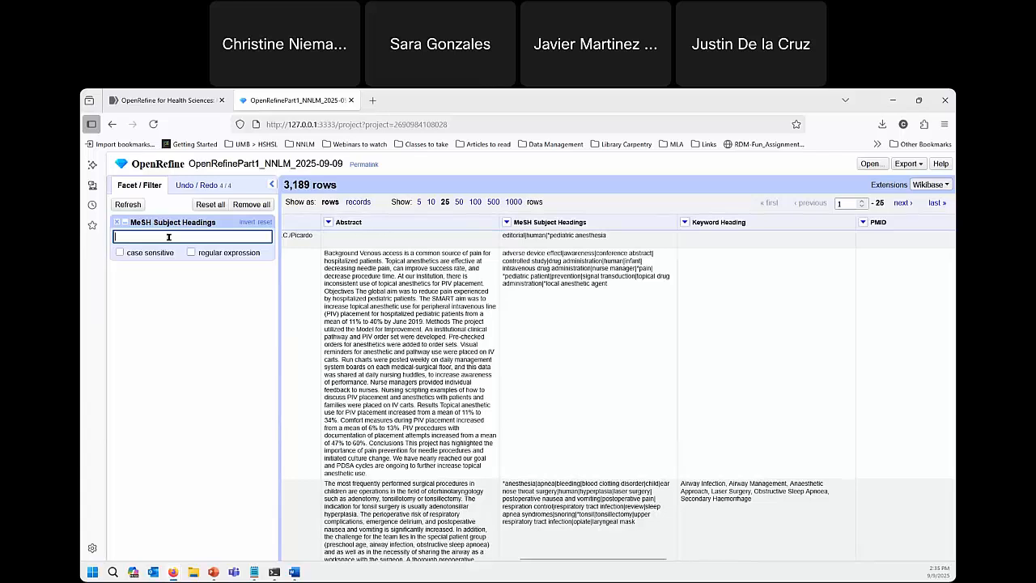
text(hum)
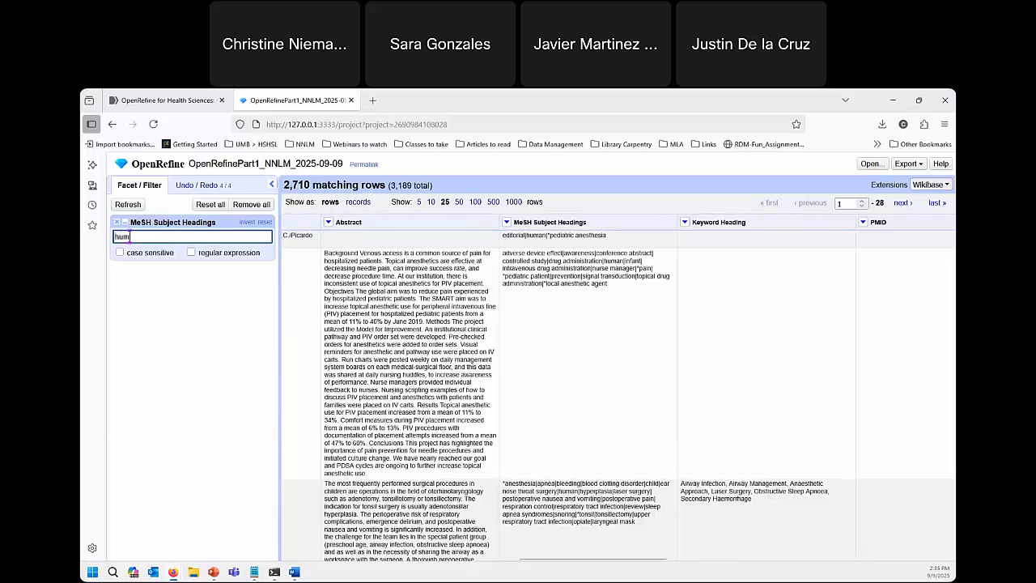
text(an)
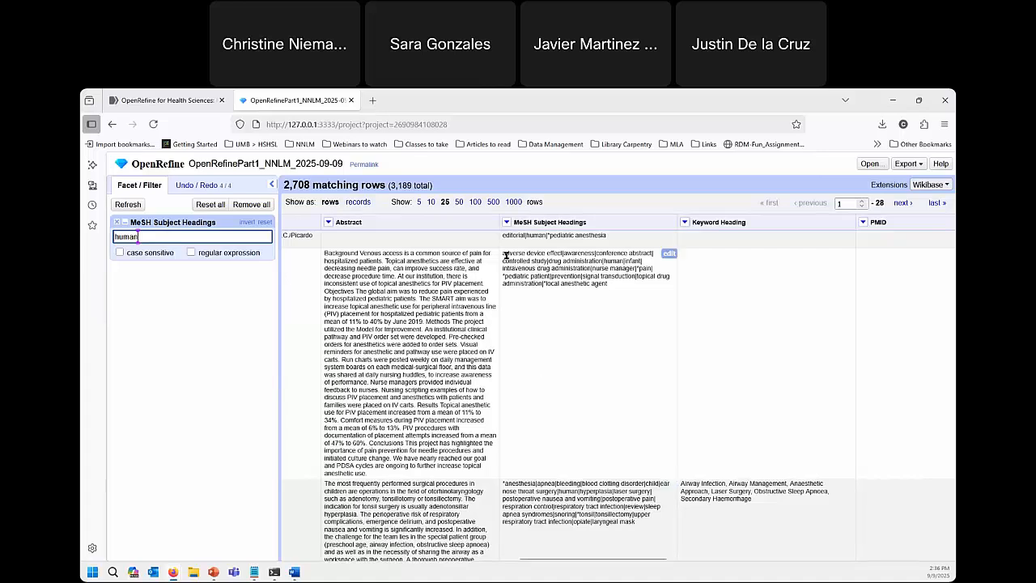
drag(502, 253, 562, 253)
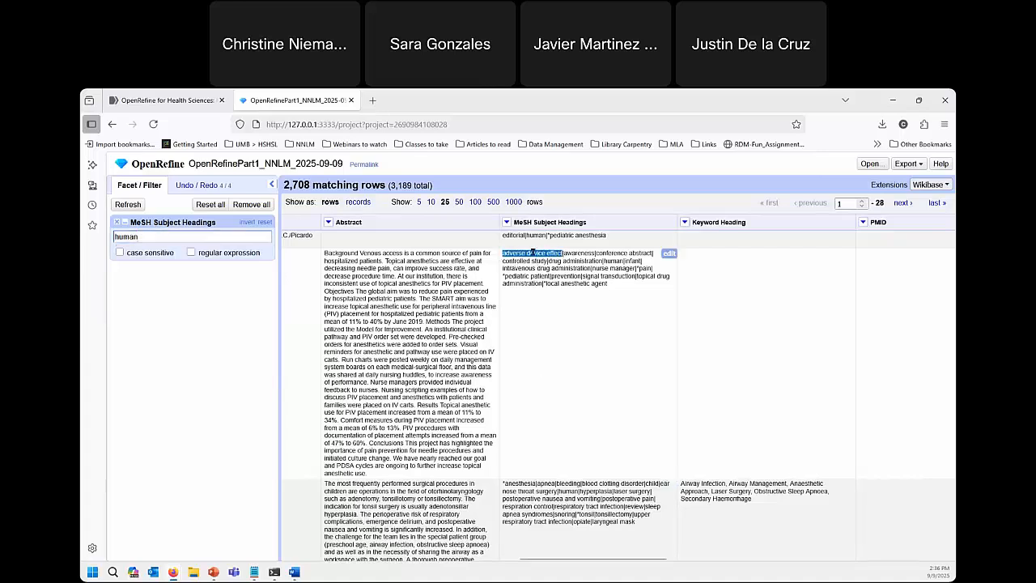
click(617, 285)
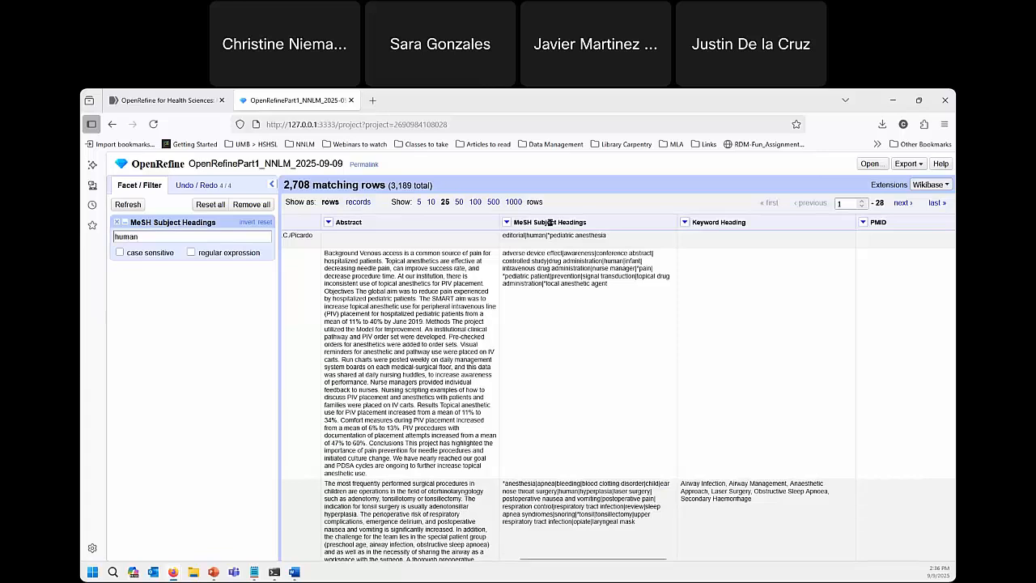
drag(633, 286, 560, 270)
click(592, 294)
Invert the MeSH Subject Headings filter to examine the rows without "human", then remove the filter
click(247, 223)
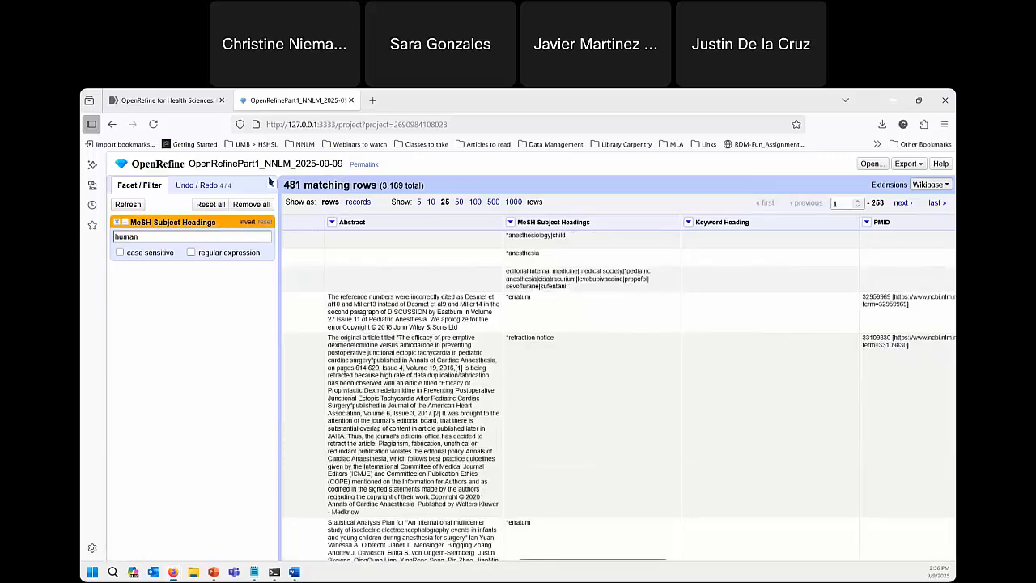
scroll(646, 393, down, 4)
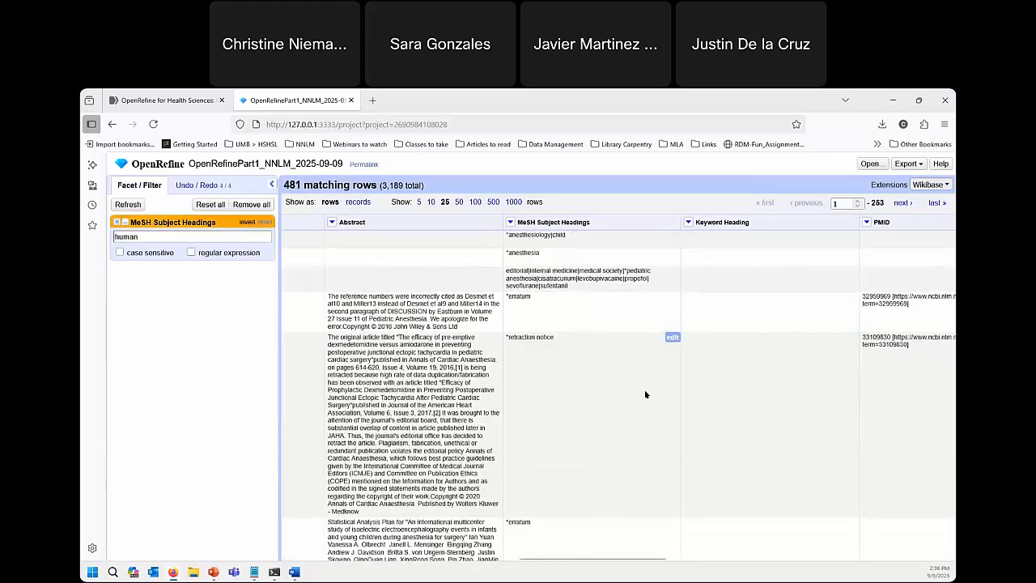
scroll(576, 418, up, 4)
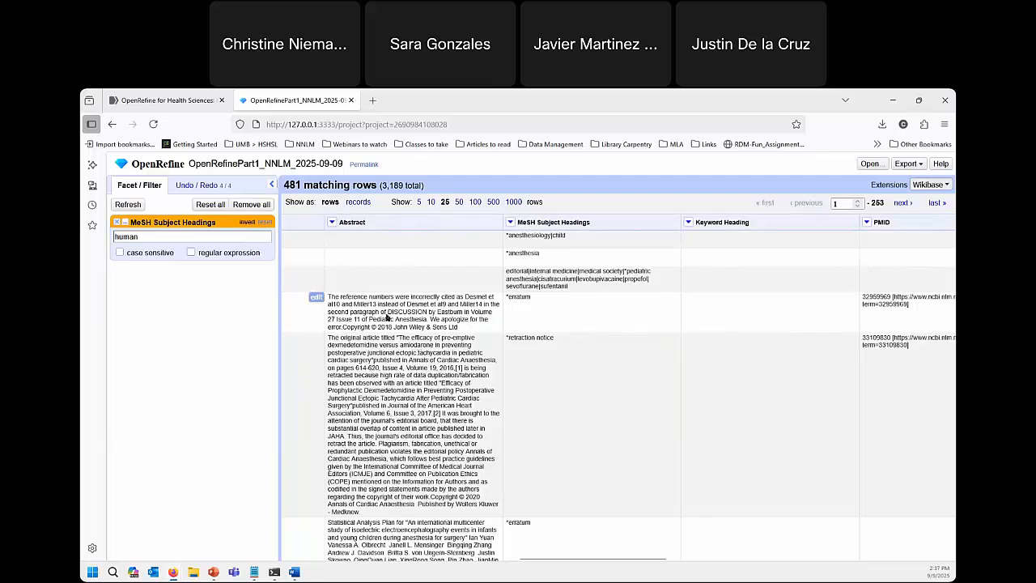
click(118, 224)
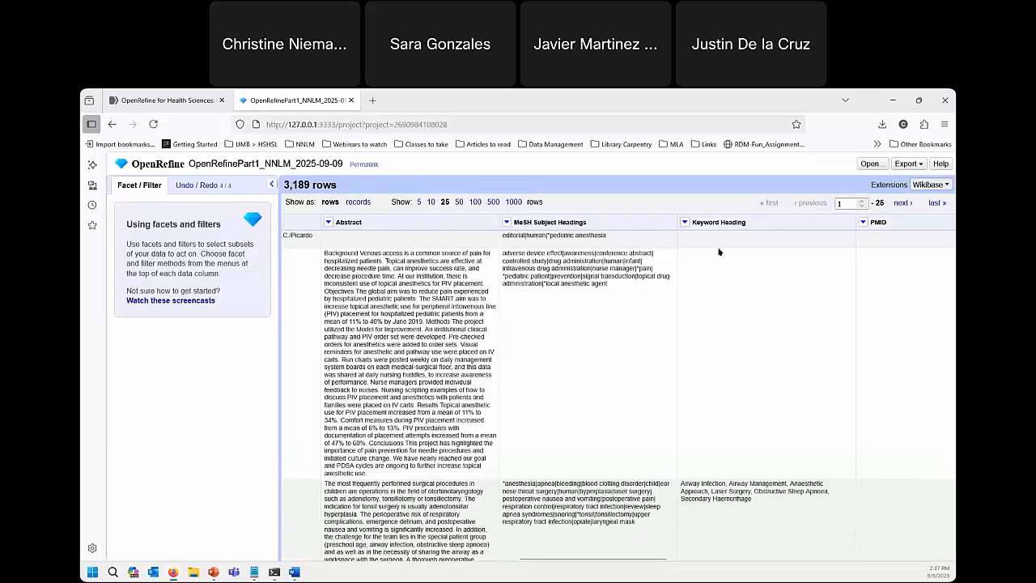
Open the Cluster and edit dialog for the Publisher column
scroll(649, 483, down, 3)
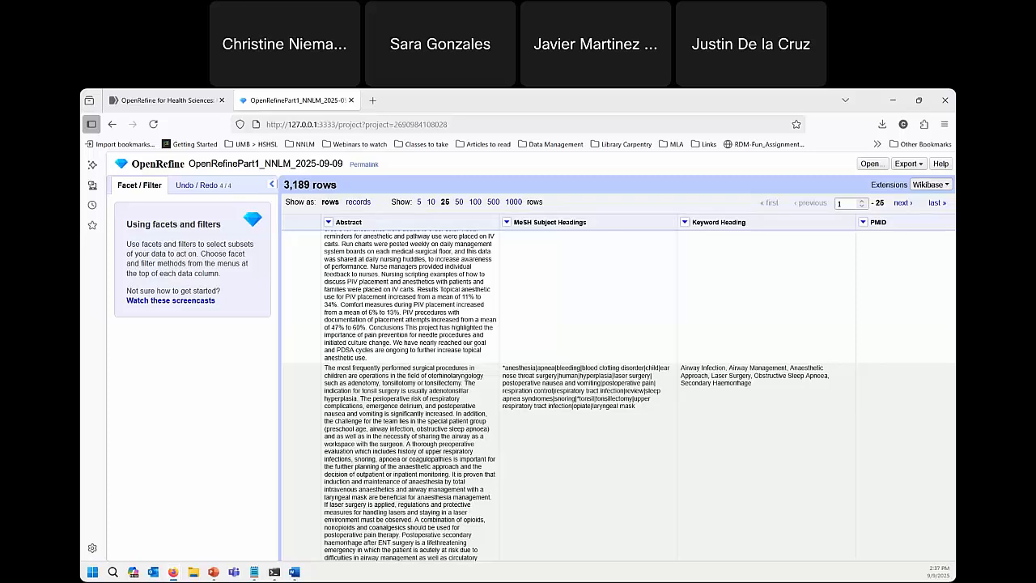
drag(610, 558, 560, 576)
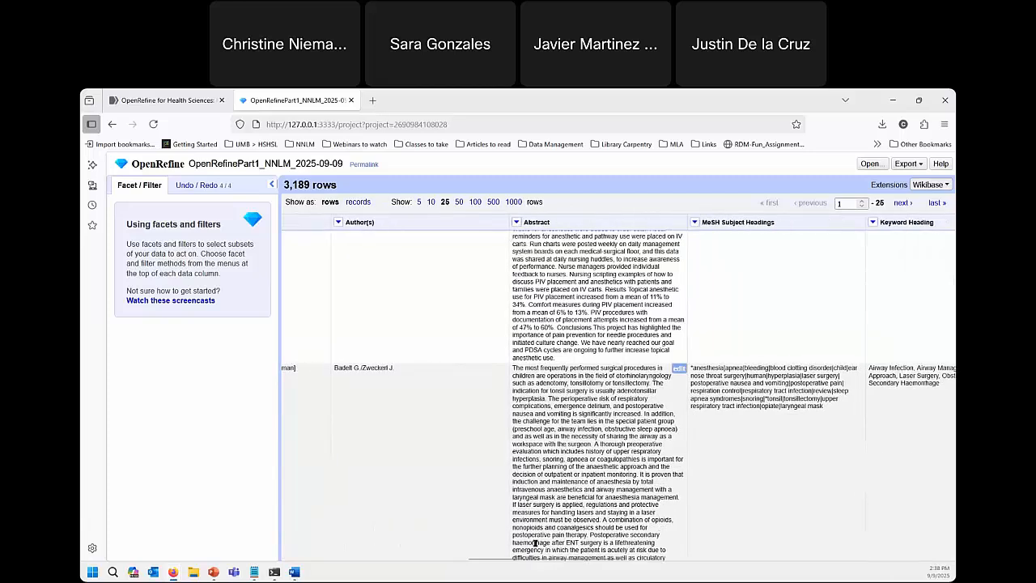
drag(536, 557, 782, 551)
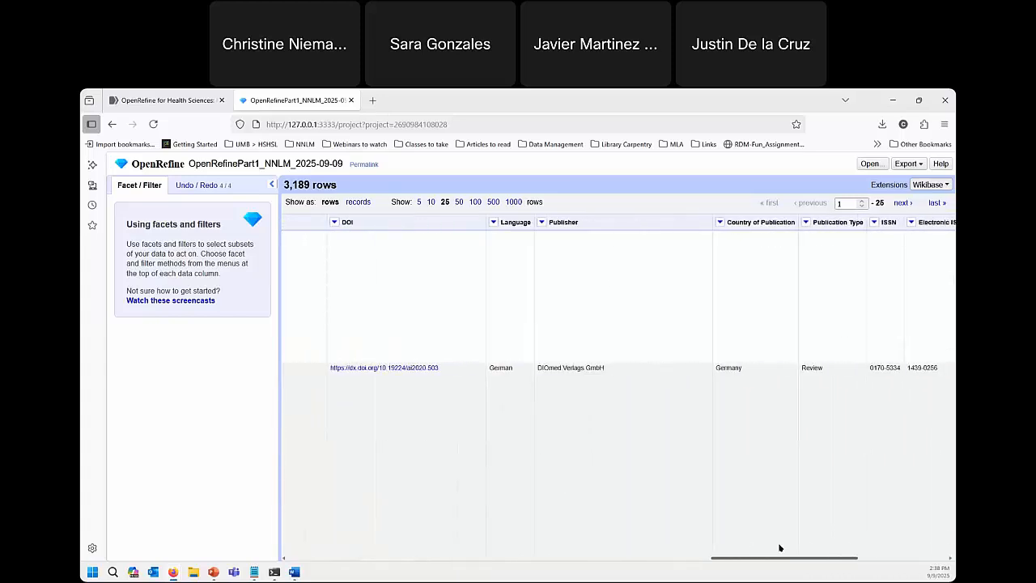
click(541, 223)
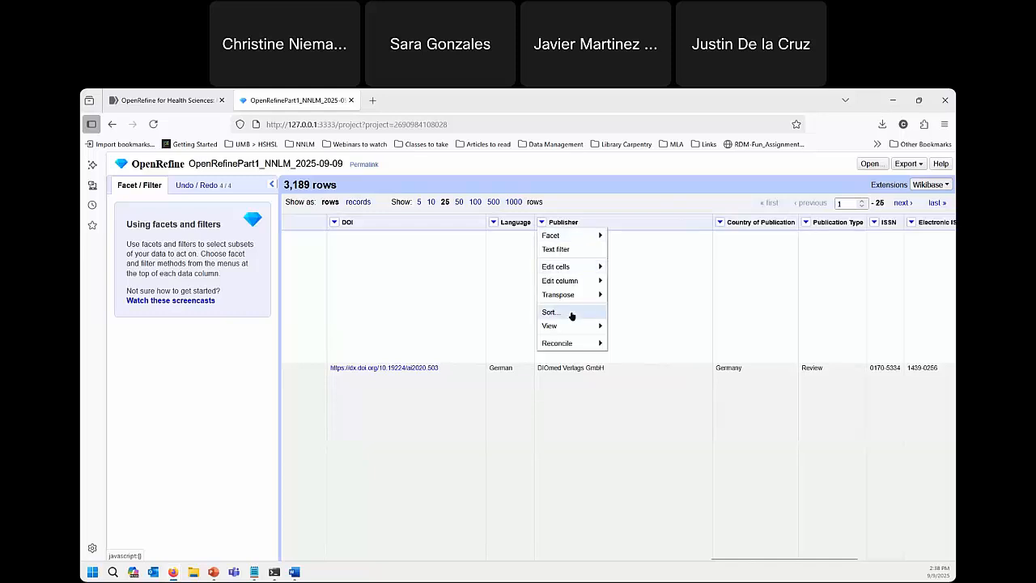
mouse_move(578, 274)
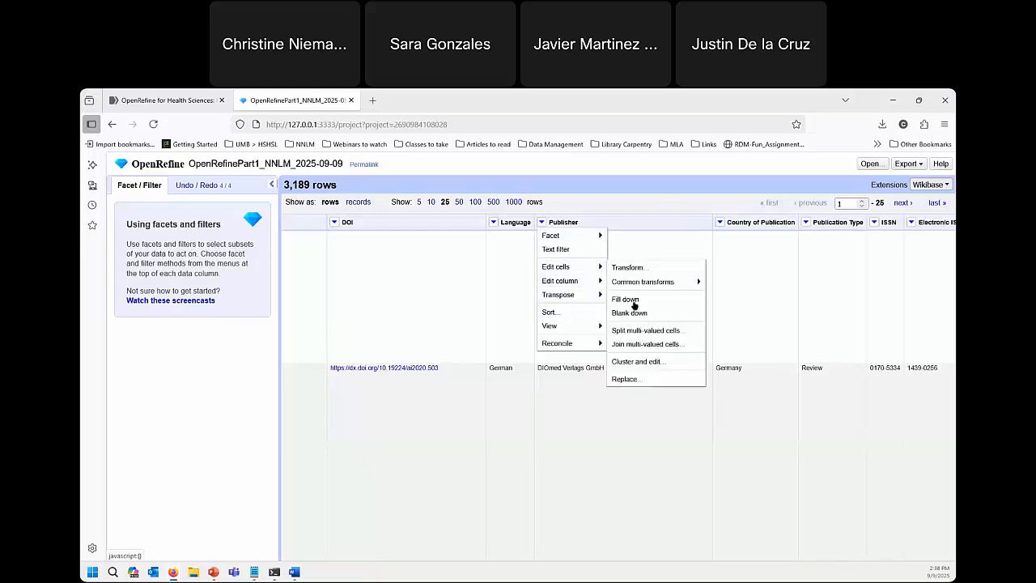
click(655, 362)
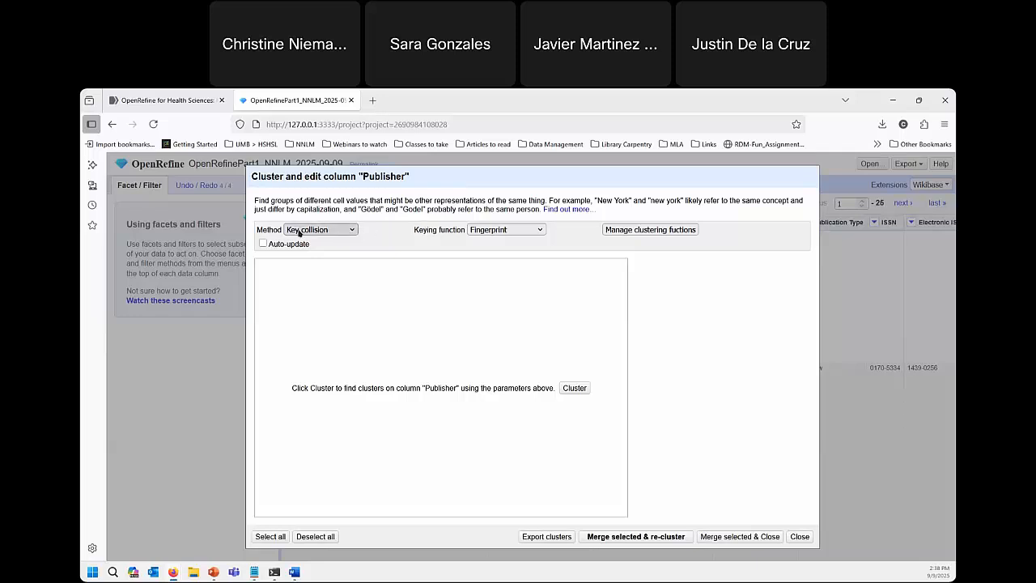
Cluster the Publisher values using key collision with the n-Gram fingerprint keying function
click(518, 231)
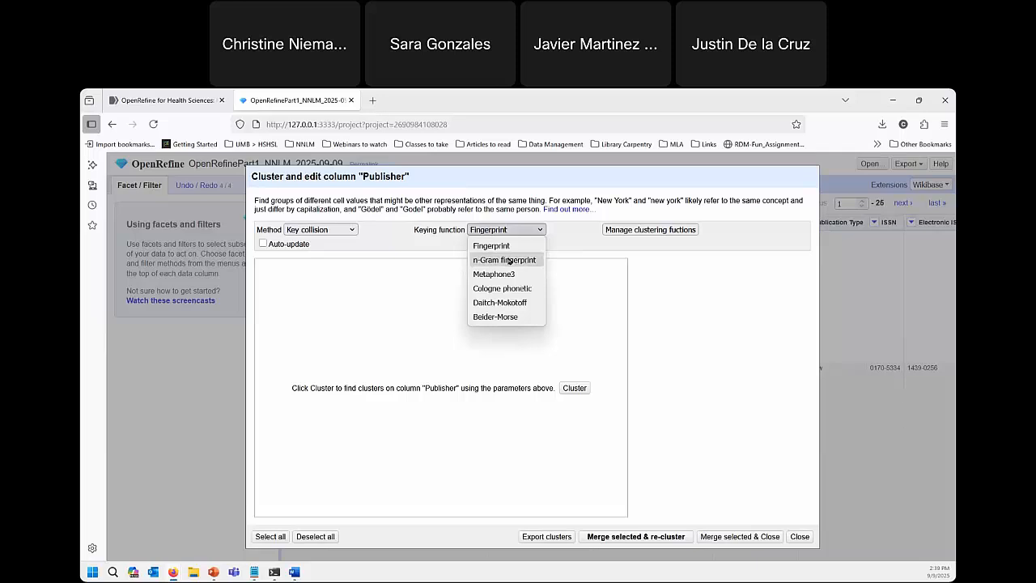
click(509, 259)
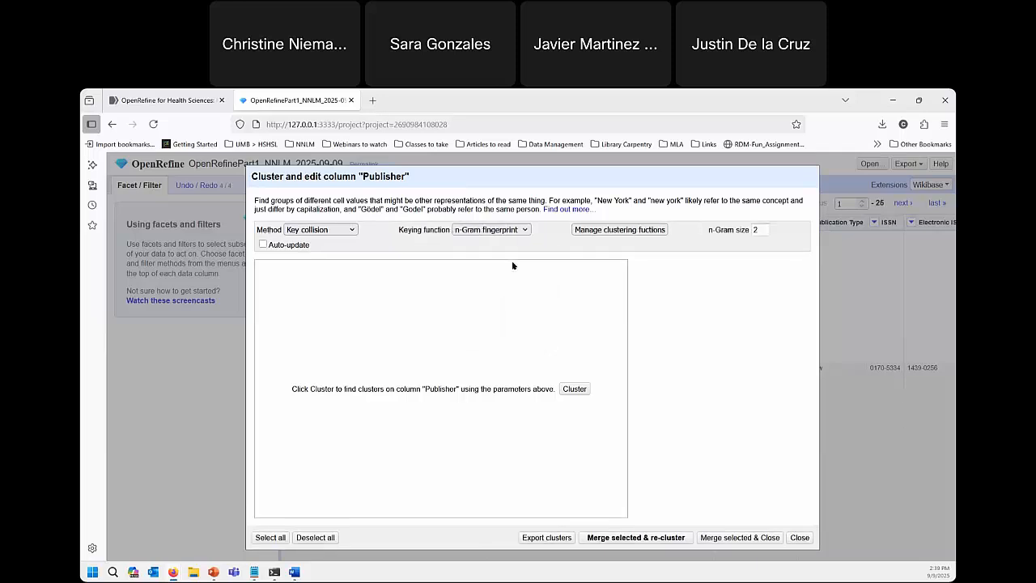
click(576, 390)
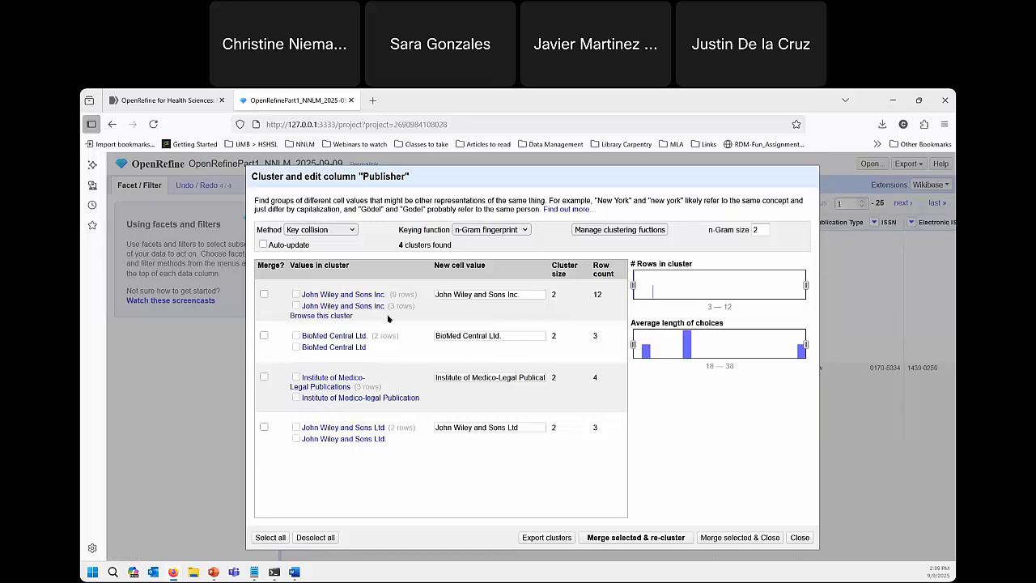
Try "John Wiley and Sons Inc" and "John Wiley and Sons Inc." as the new value for the first cluster, then deselect that cluster
click(535, 297)
key(BackSpace)
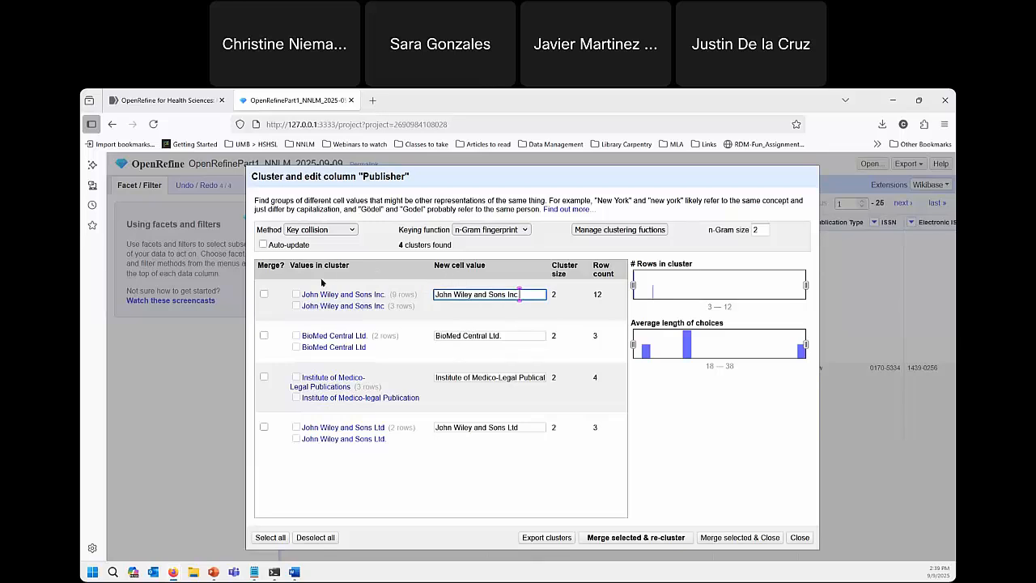
mouse_move(340, 295)
drag(532, 293, 421, 289)
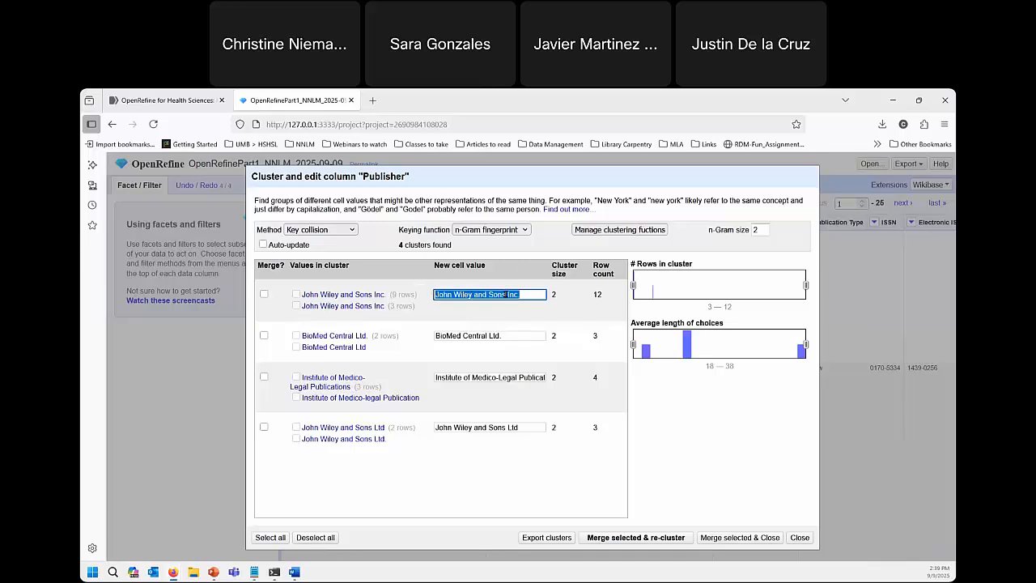
click(502, 335)
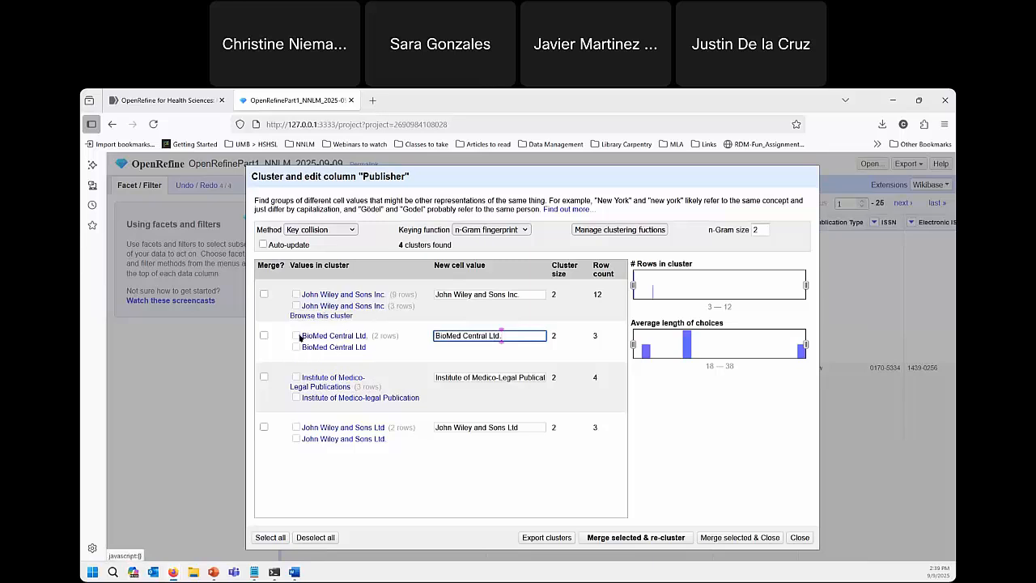
click(337, 307)
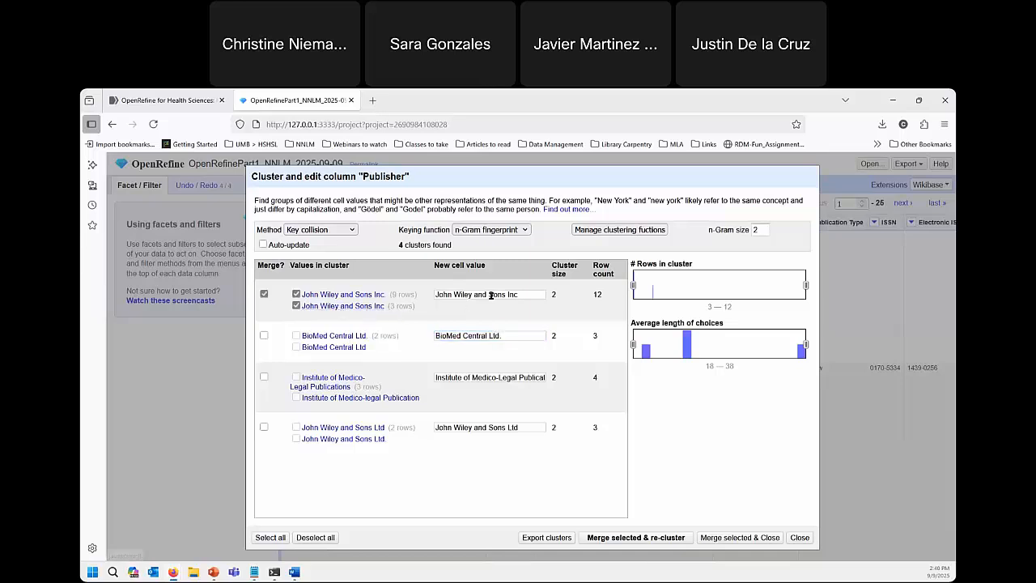
click(525, 294)
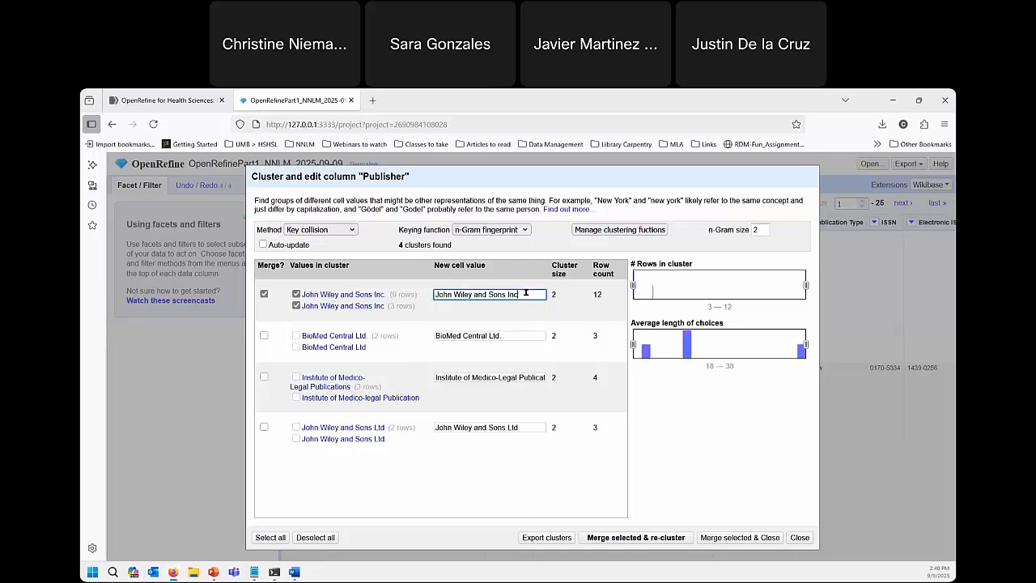
click(345, 298)
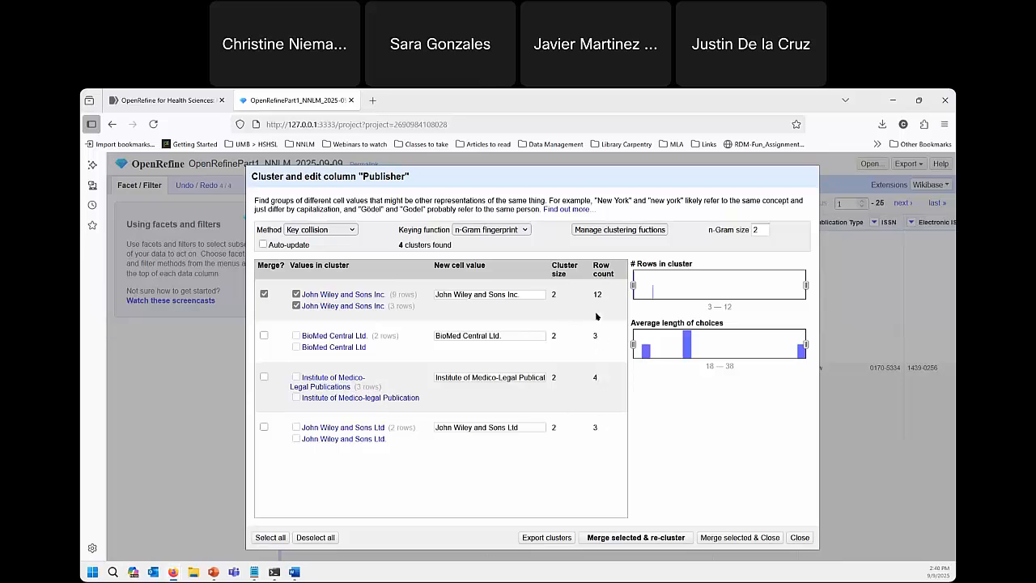
click(264, 294)
Select the BioMed Central Ltd. and Institute of Medico-Legal Publications clusters, then merge them and re-cluster
click(265, 335)
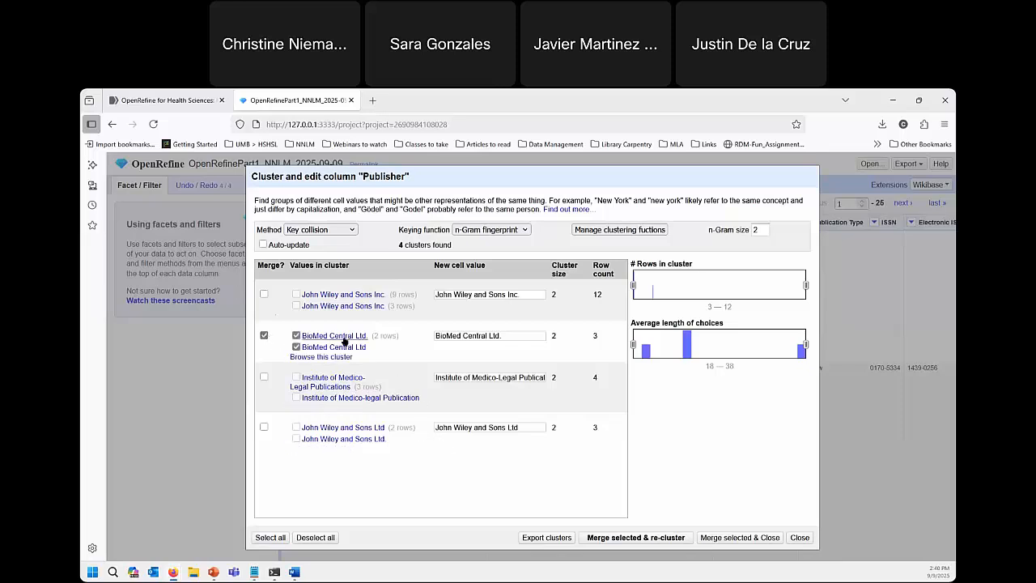
click(264, 377)
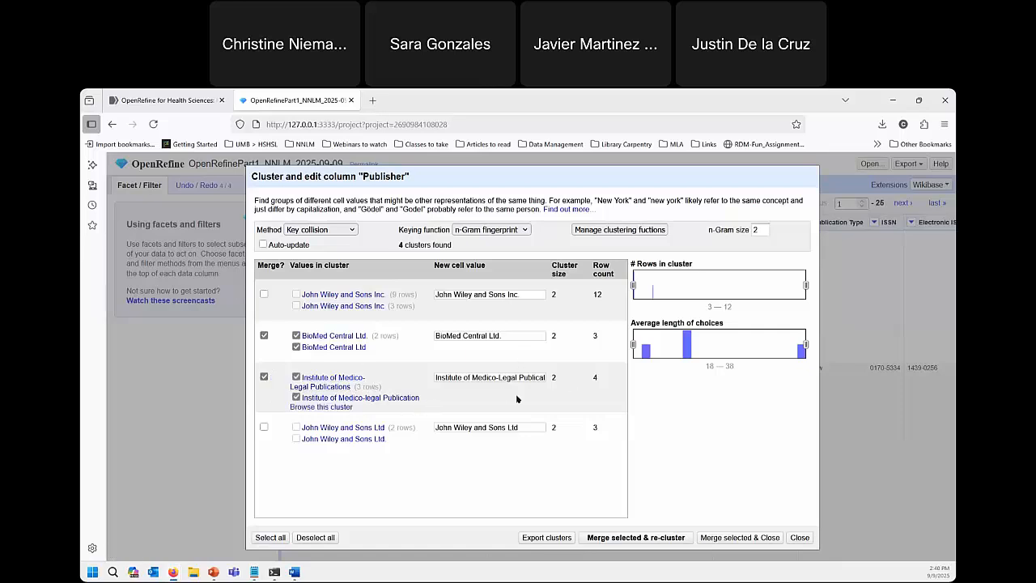
click(648, 541)
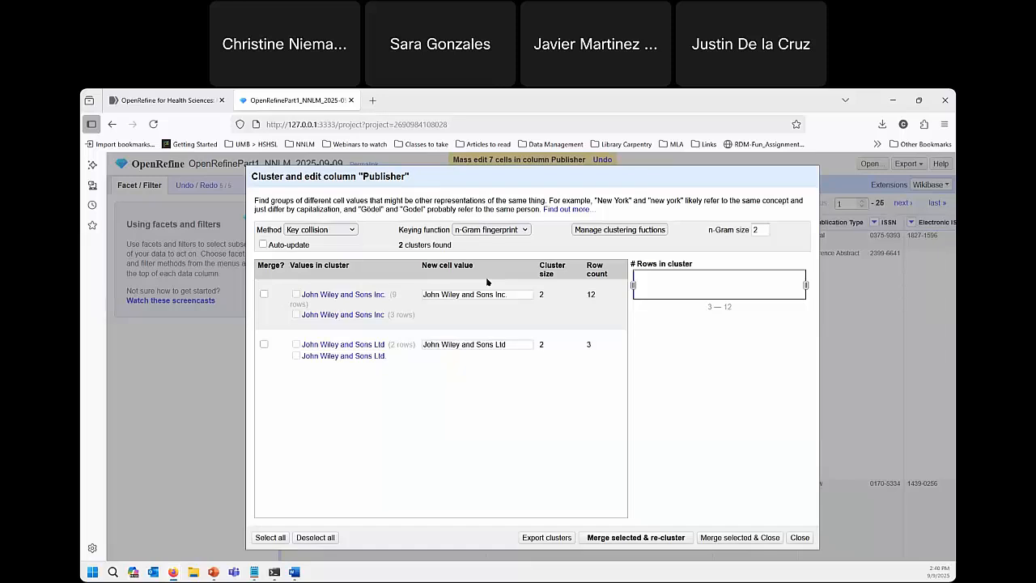
Change the keying function to Metaphone3 and cluster the Publisher values again
mouse_move(465, 395)
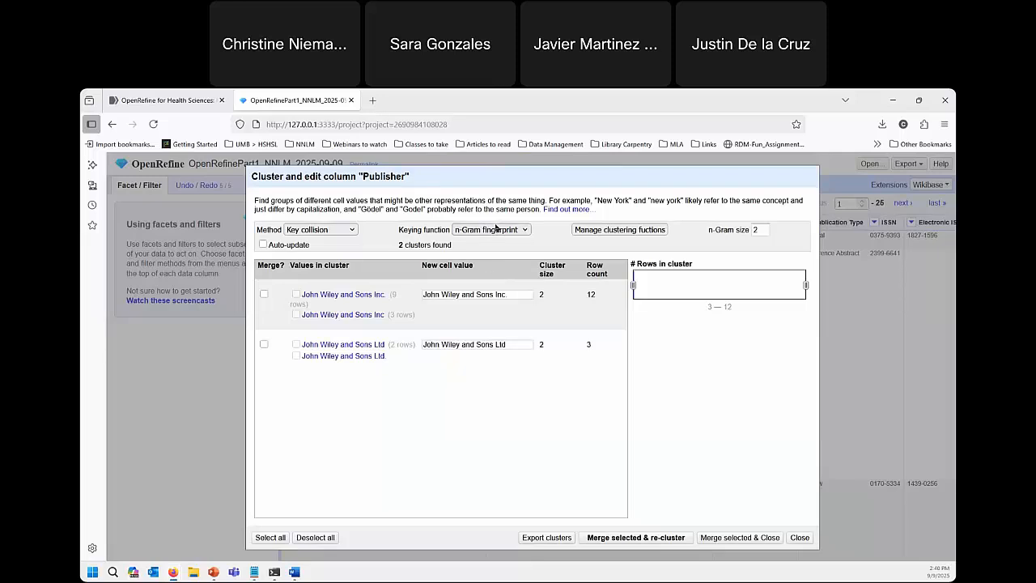
click(496, 227)
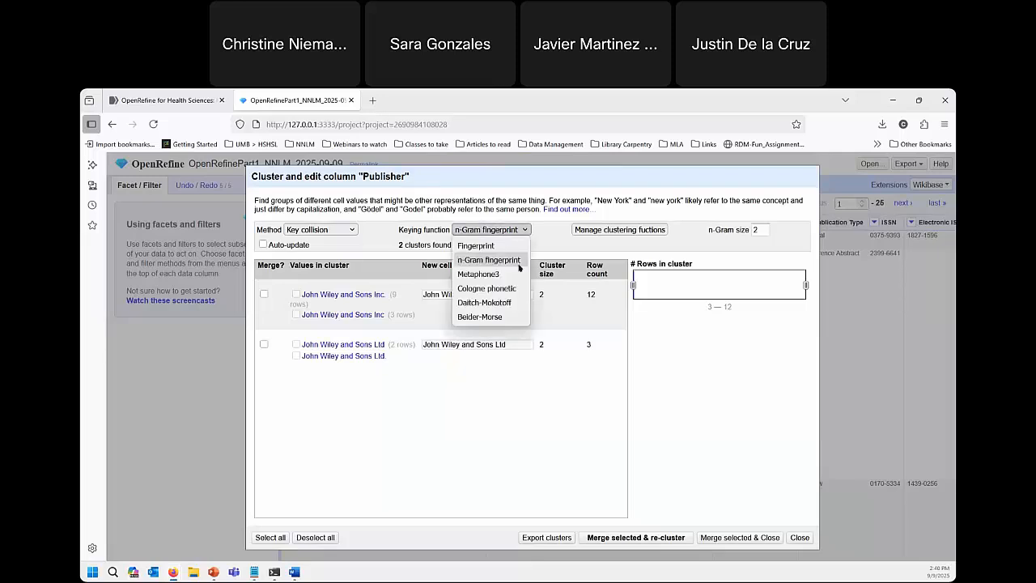
click(489, 274)
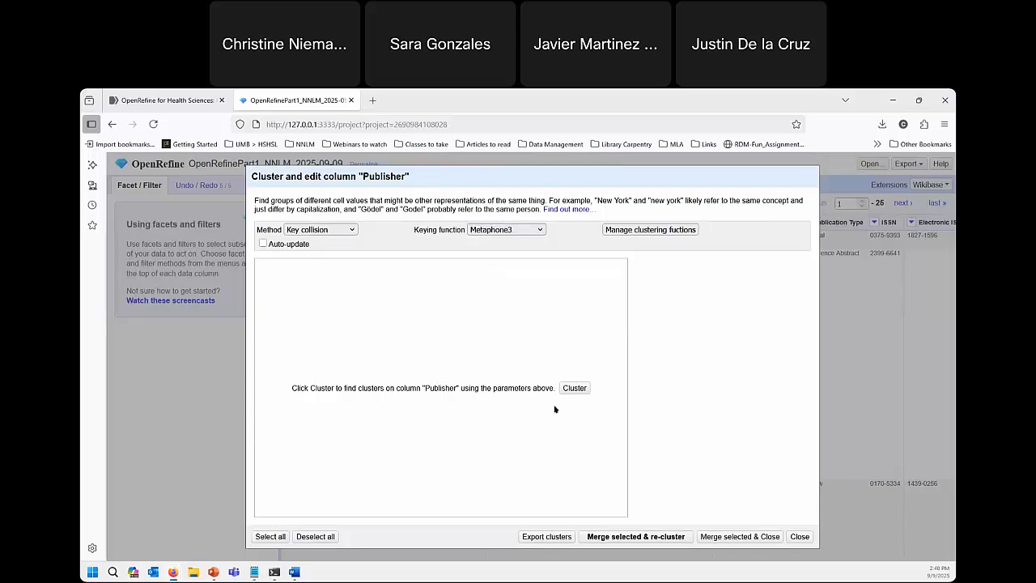
click(575, 389)
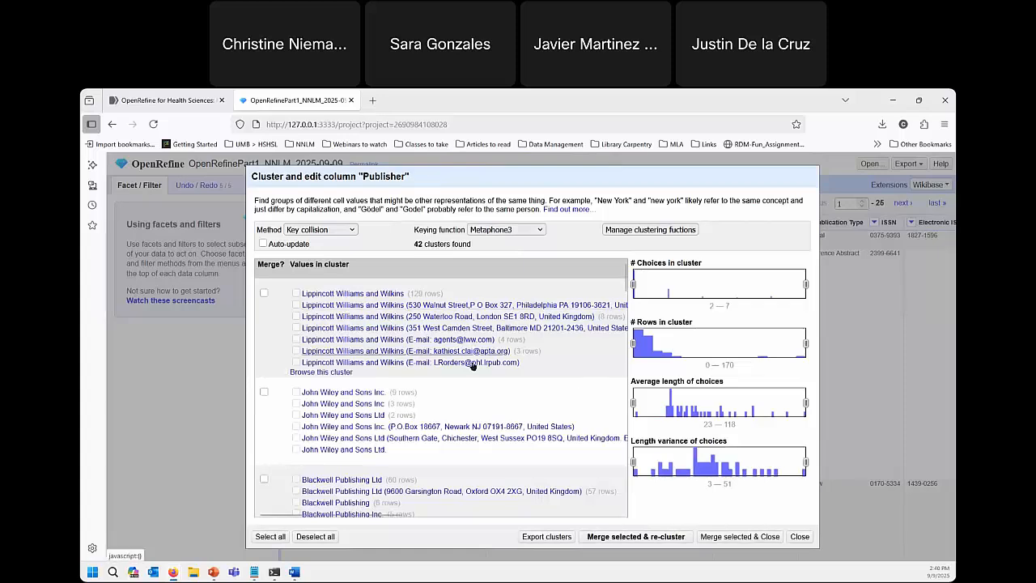
Examine the Metaphone3 clusters, including their address variants, proposed new cell values, cluster sizes and row counts
scroll(474, 389, down, 8)
scroll(476, 397, down, 3)
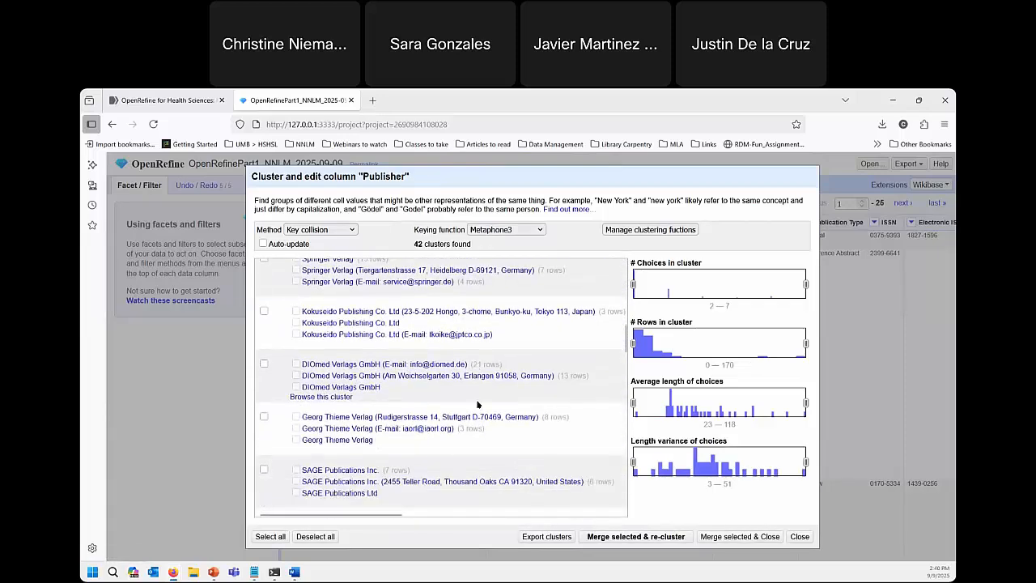
scroll(437, 405, up, 8)
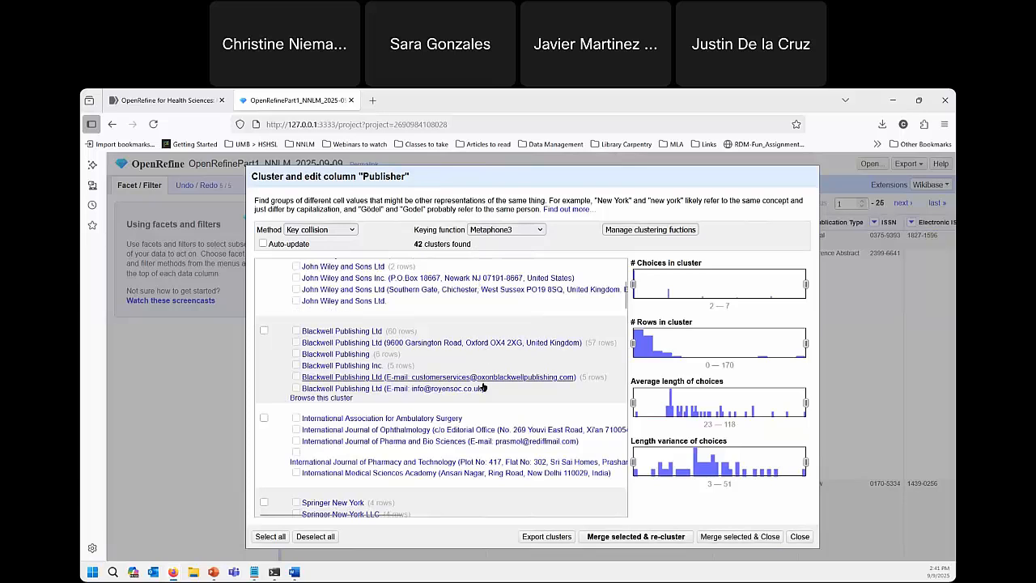
scroll(348, 396, up, 3)
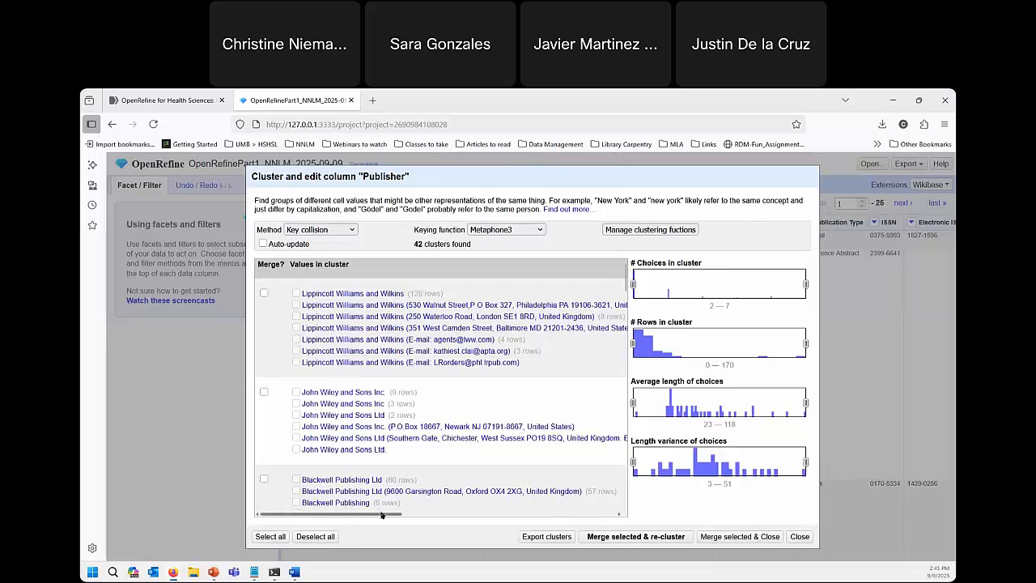
mouse_move(382, 514)
mouse_down()
mouse_move(402, 523)
mouse_move(374, 516)
mouse_up()
drag(377, 516, 348, 512)
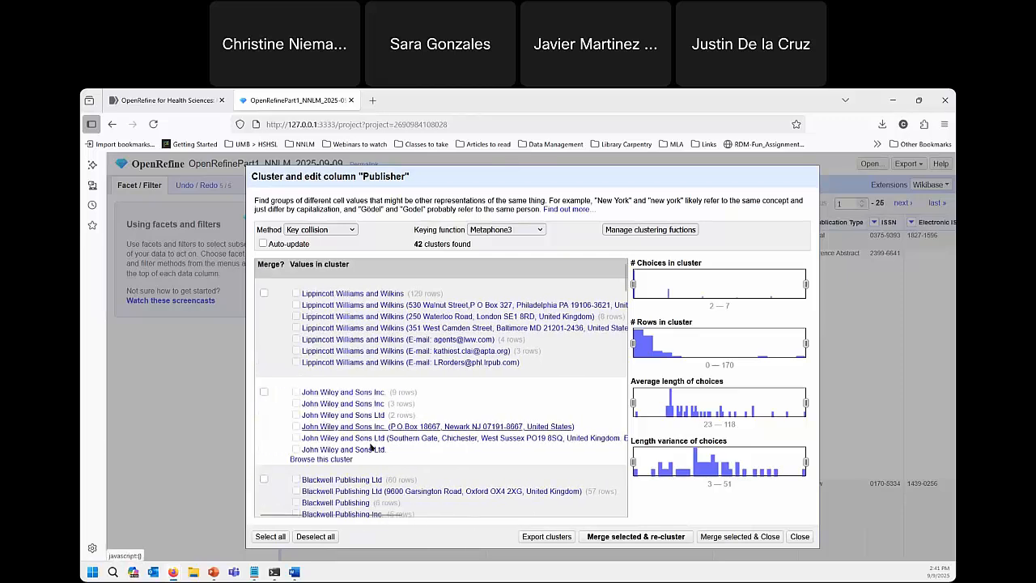
mouse_move(340, 515)
mouse_down()
mouse_move(387, 515)
mouse_move(328, 515)
mouse_up()
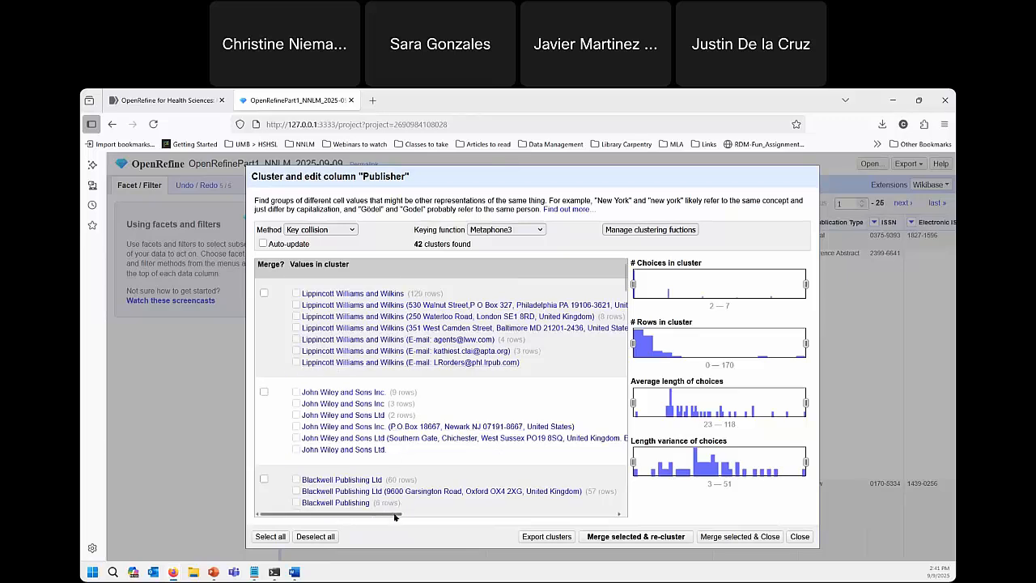
mouse_move(395, 516)
mouse_down()
mouse_move(421, 516)
mouse_move(378, 515)
mouse_up()
scroll(356, 516, right, 10)
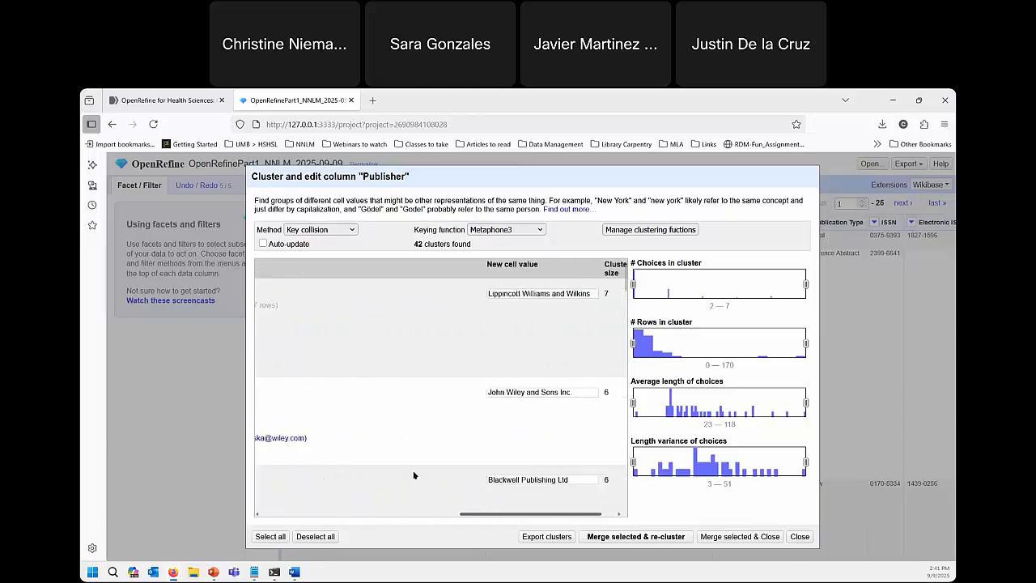
drag(414, 475, 494, 289)
drag(388, 515, 598, 499)
drag(456, 266, 520, 266)
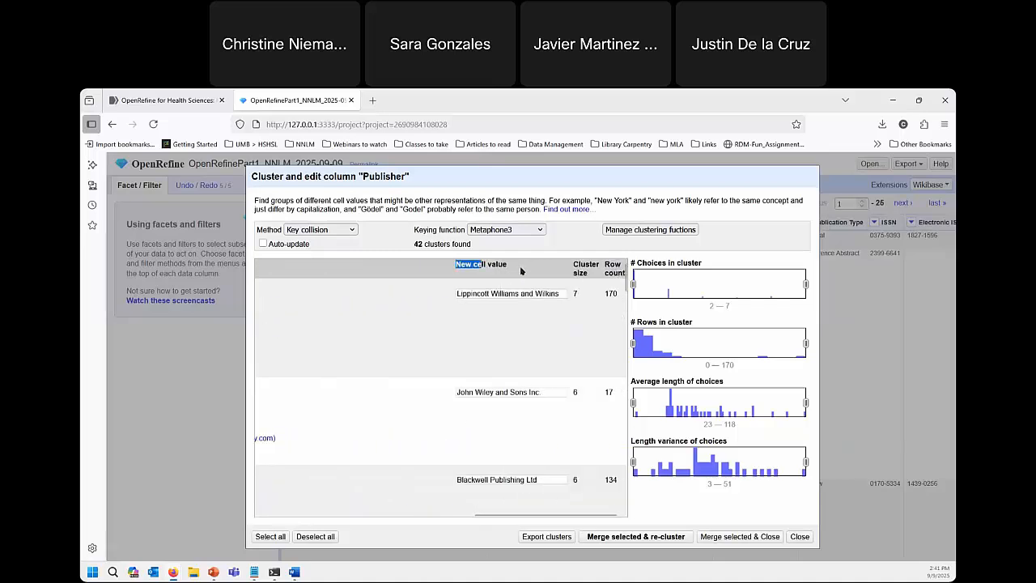
click(484, 293)
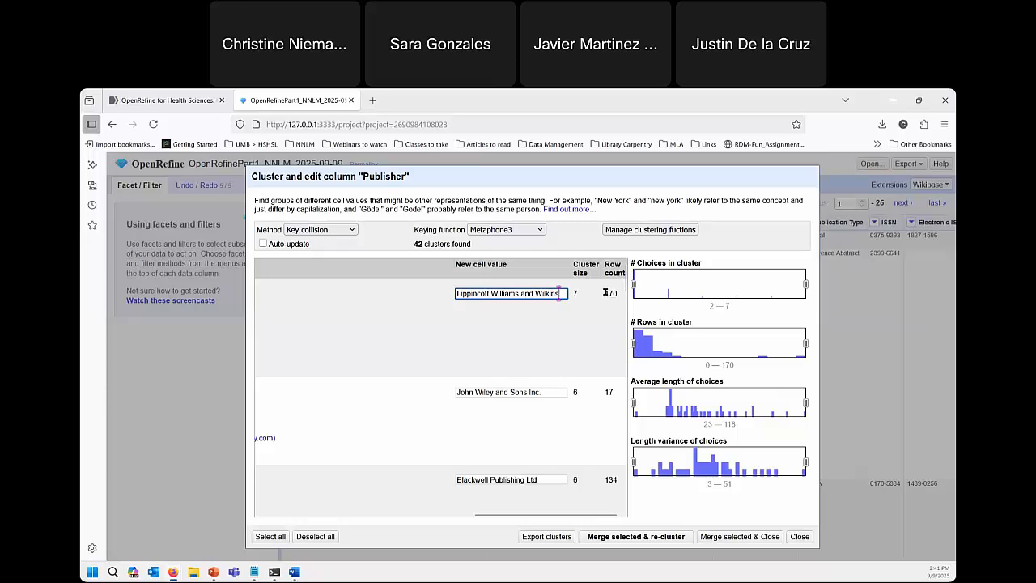
drag(604, 293, 619, 294)
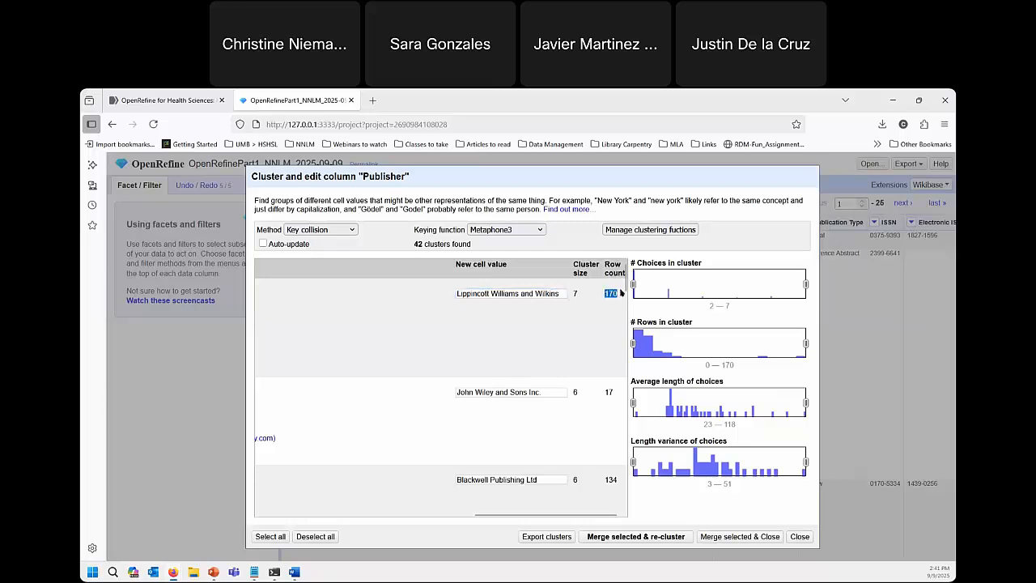
Merge the Lippincott Williams and Wilkins cluster under its proposed name and close the clustering dialog
drag(562, 515, 332, 516)
click(264, 294)
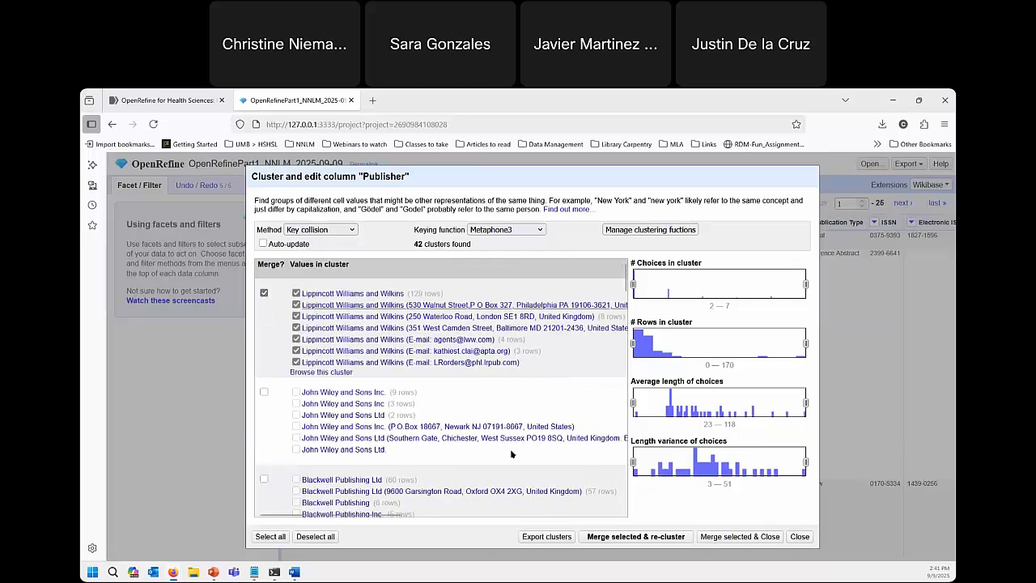
click(736, 537)
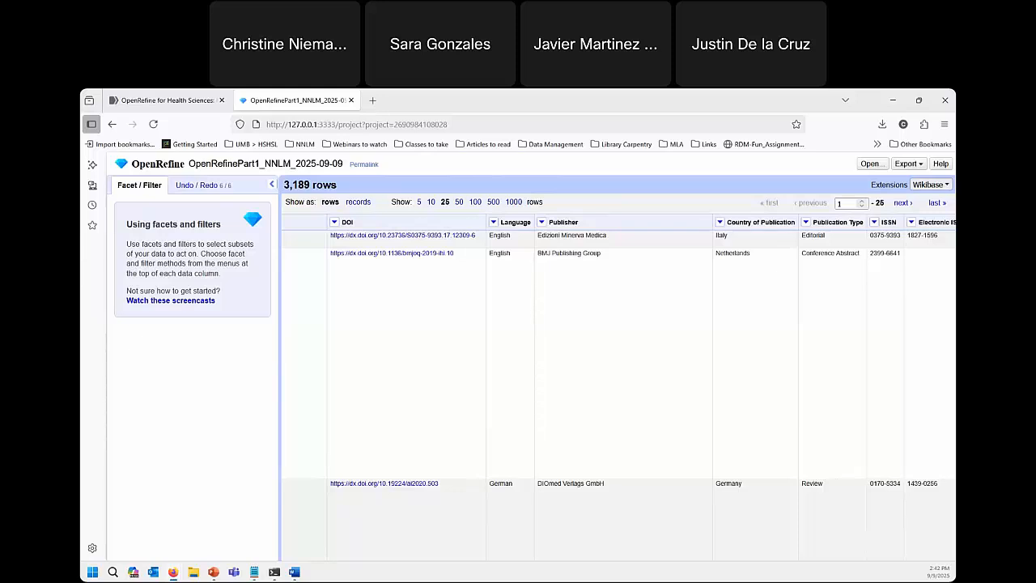
Open the extraction of the project's operation history and go to the beginning of its JSON code
click(210, 186)
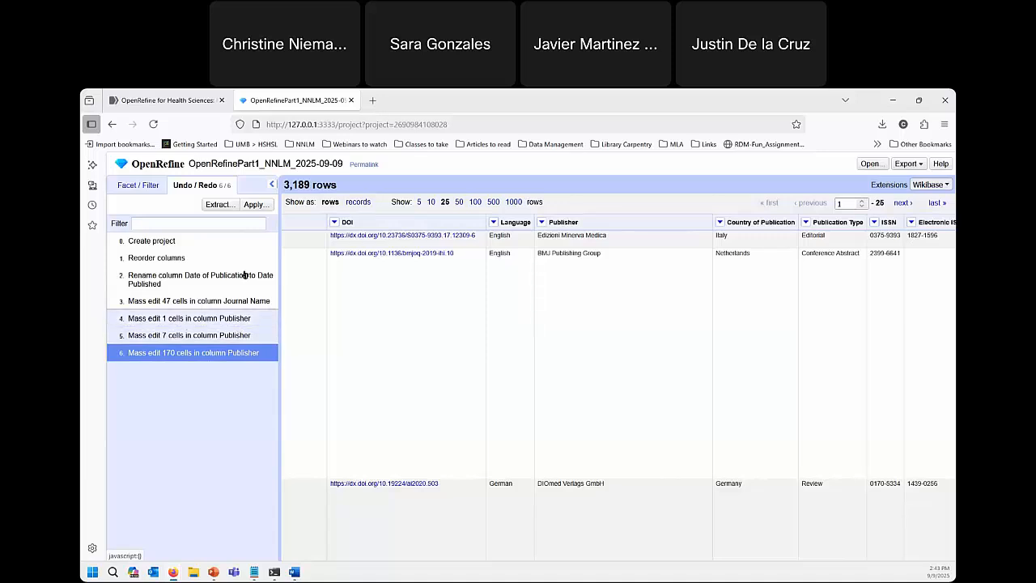
click(213, 206)
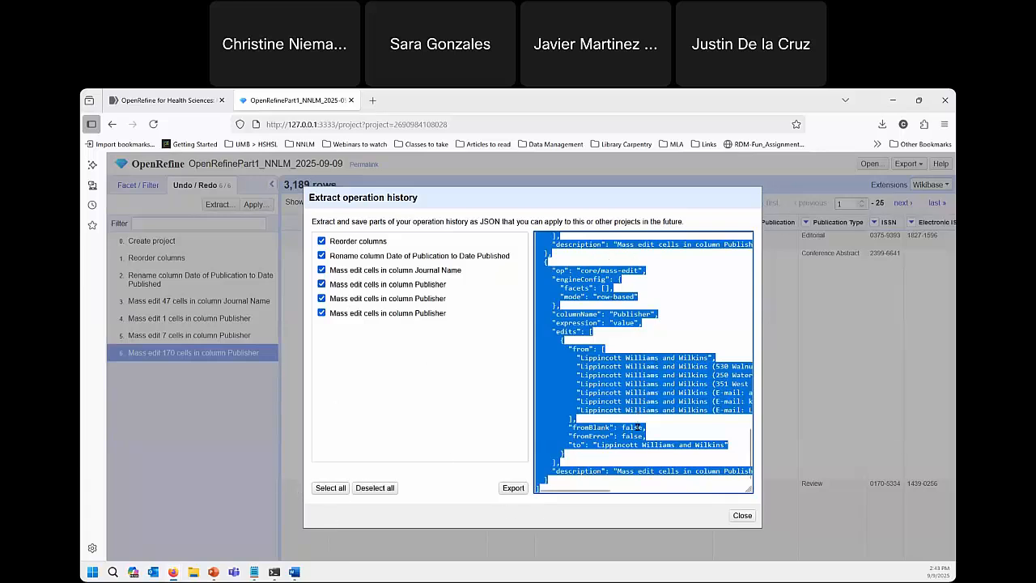
scroll(636, 418, up, 3)
scroll(636, 418, up, 5)
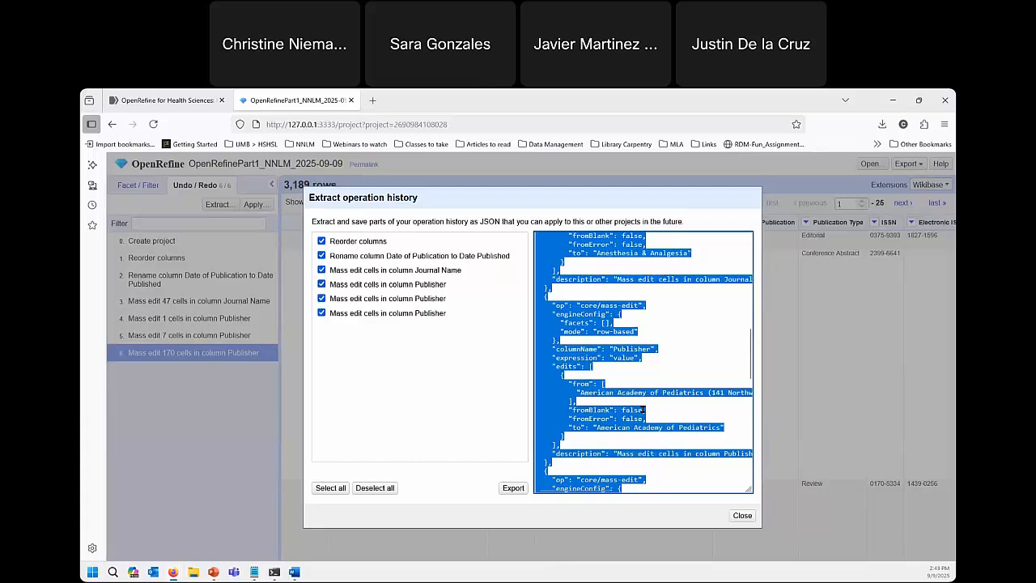
scroll(657, 396, up, 10)
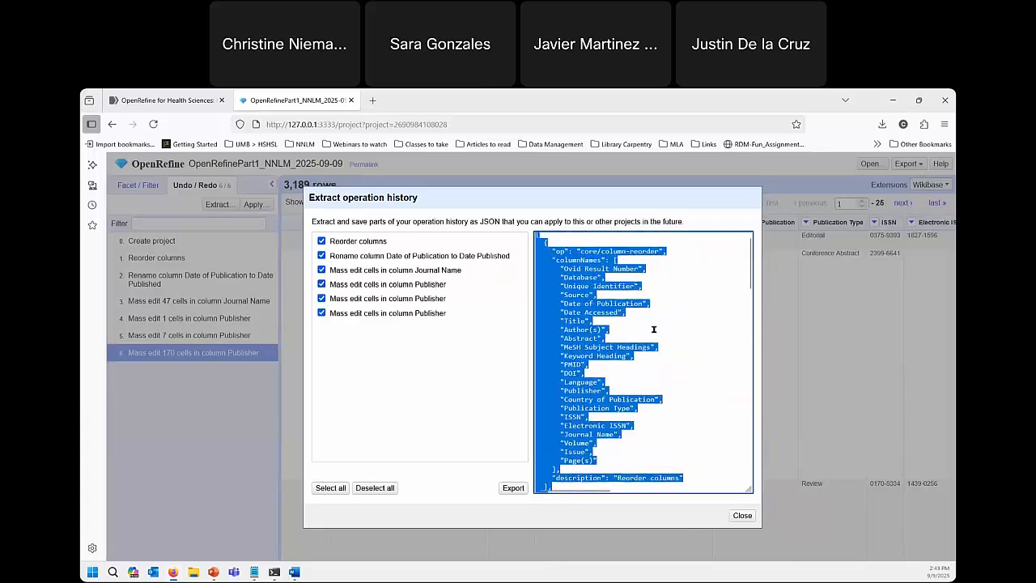
Review the JSON code from the column reorder to the last Publisher edit, and export the operation history as a JSON file
click(549, 264)
drag(550, 247, 660, 469)
click(661, 469)
scroll(659, 469, down, 3)
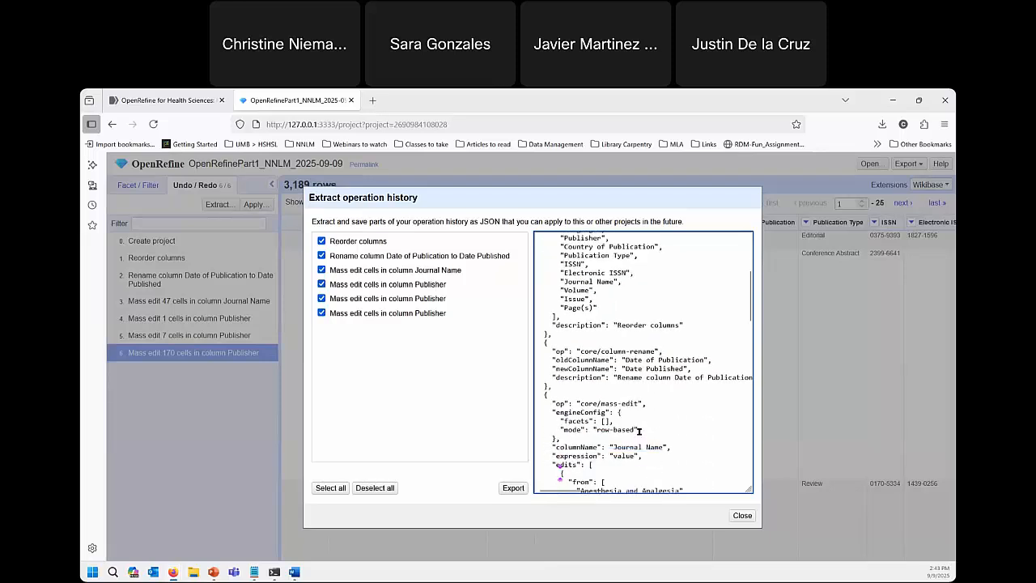
scroll(638, 425, down, 9)
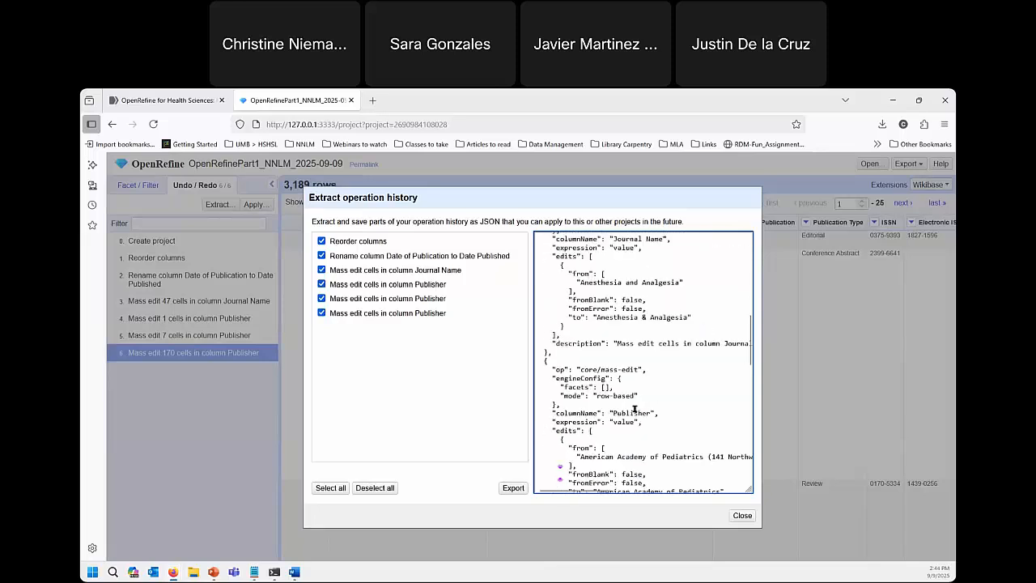
scroll(636, 419, down, 8)
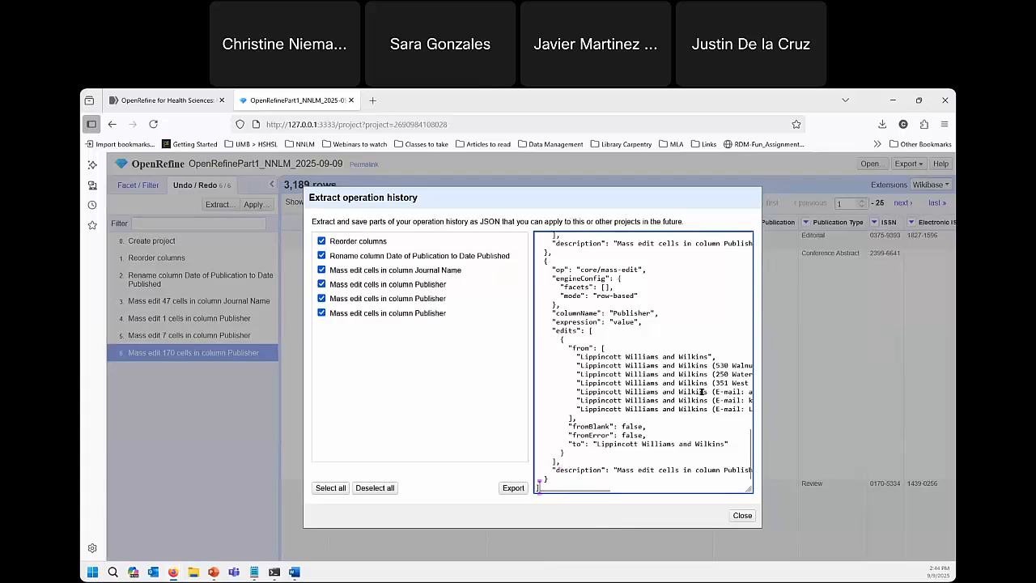
click(513, 487)
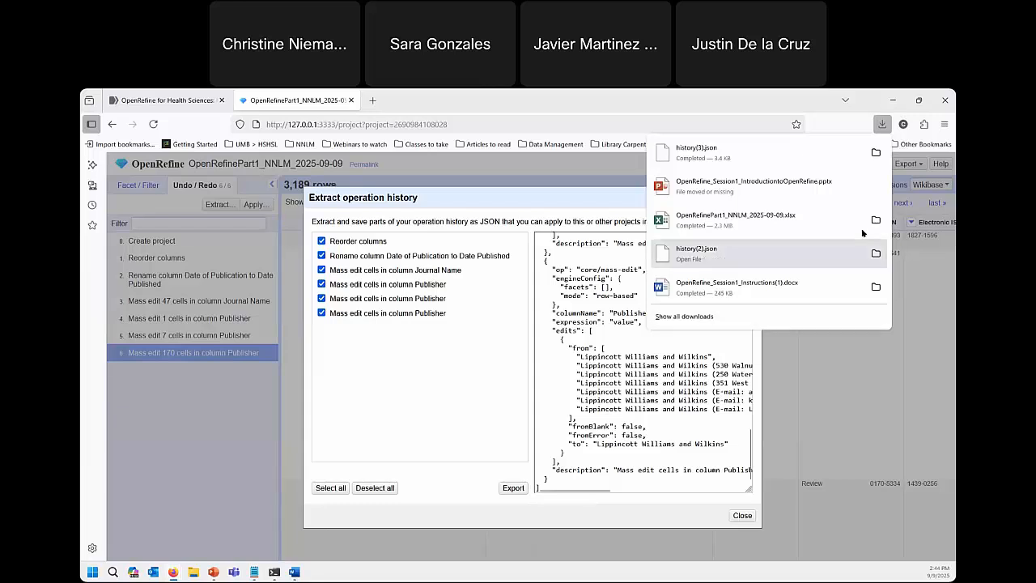
Dismiss the downloads list and close the extraction of the operation history
click(604, 444)
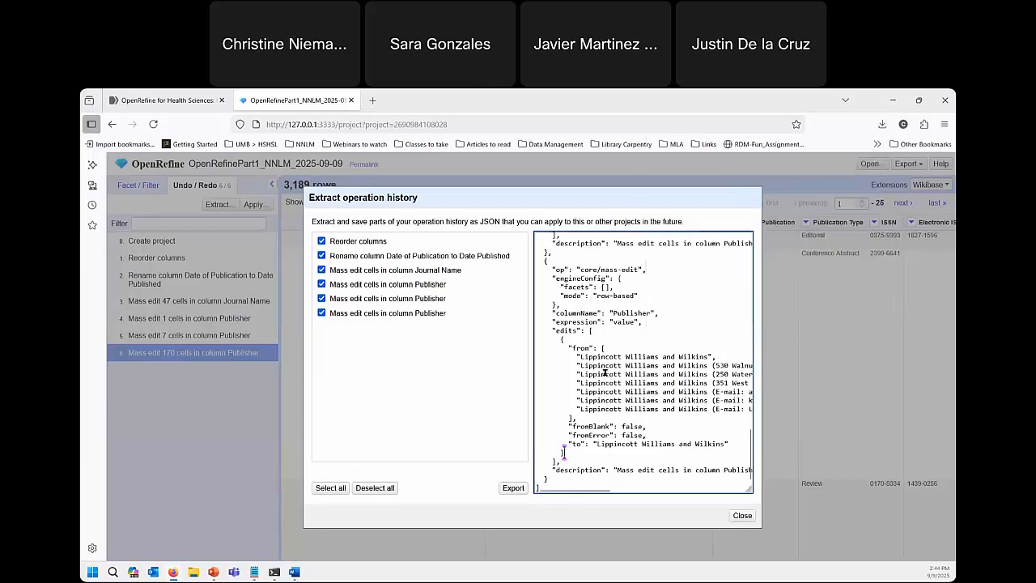
click(742, 515)
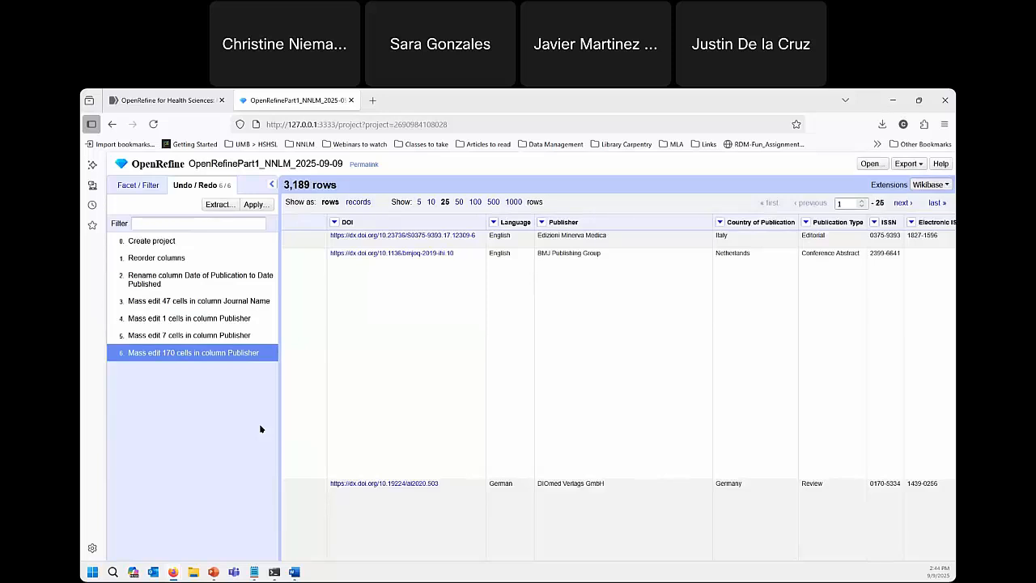
Paste the extracted JSON code for applying an operation history, and review it from the column reorder to the last Publisher edit
click(256, 205)
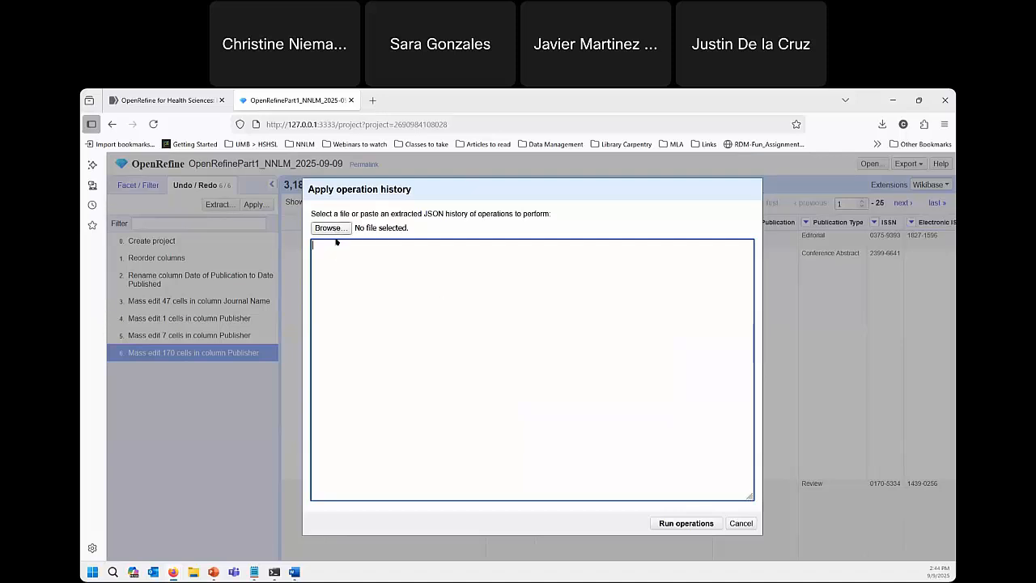
key(ctrl+v)
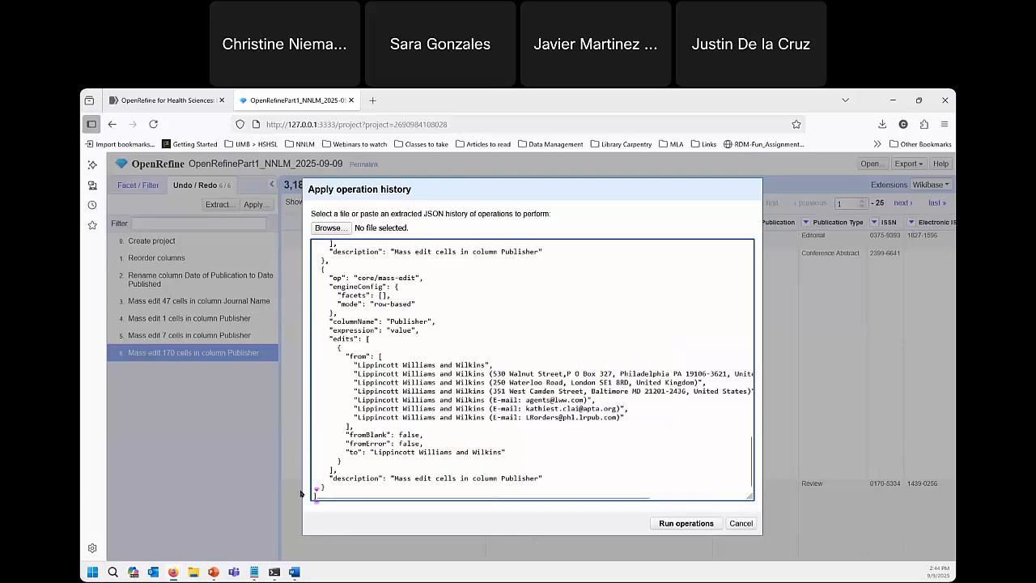
scroll(443, 360, up, 10)
scroll(443, 361, up, 10)
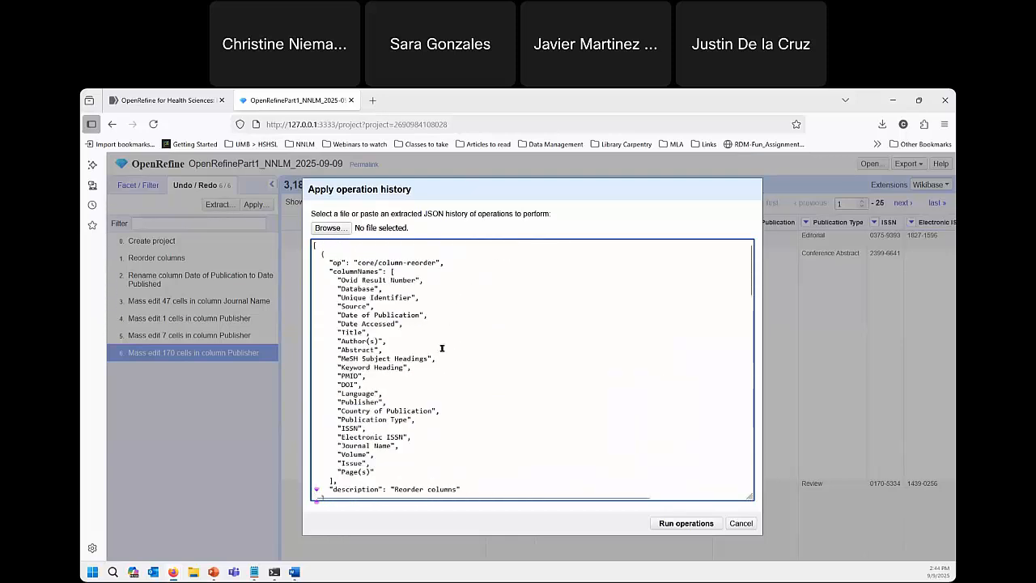
scroll(437, 324, down, 15)
scroll(435, 328, down, 5)
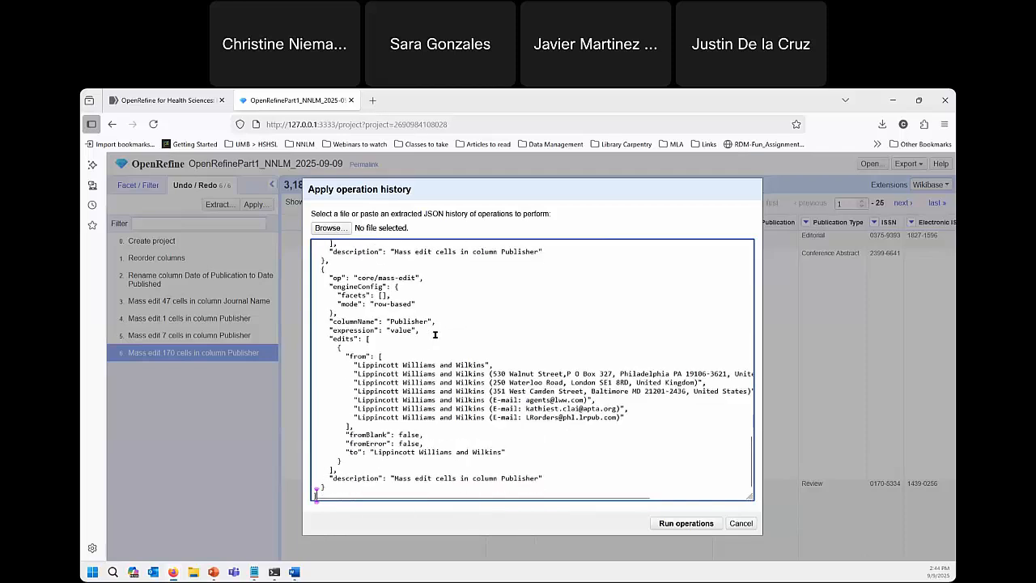
Look through the pasted JSON code once more and cancel applying the operation history
click(328, 228)
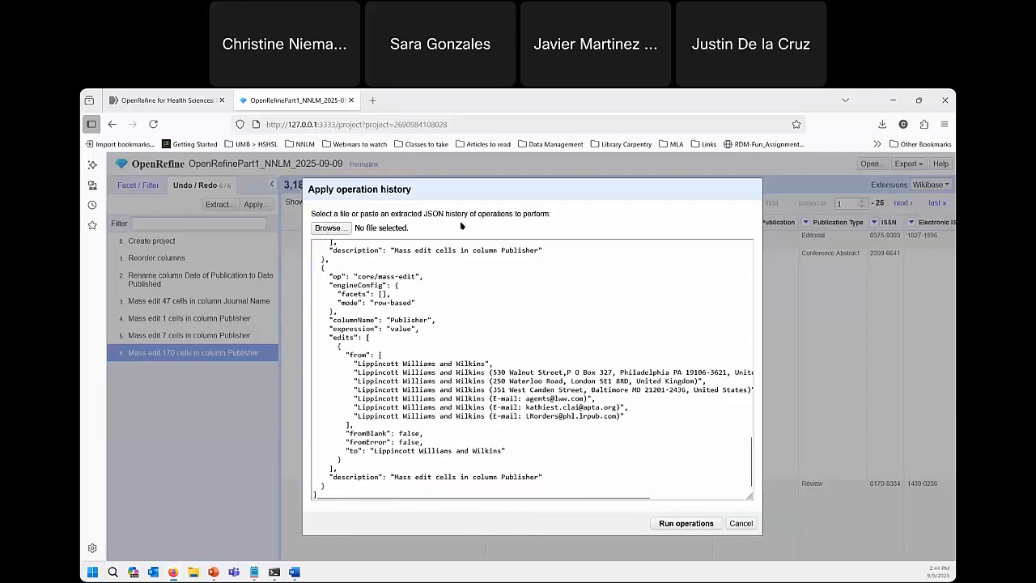
click(654, 440)
click(667, 526)
scroll(489, 326, up, 15)
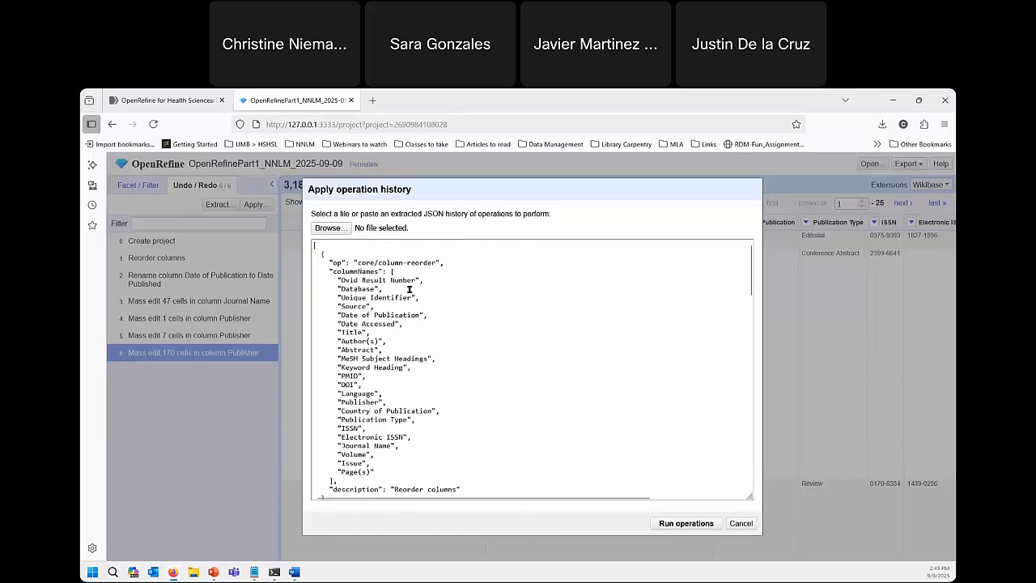
scroll(409, 289, down, 15)
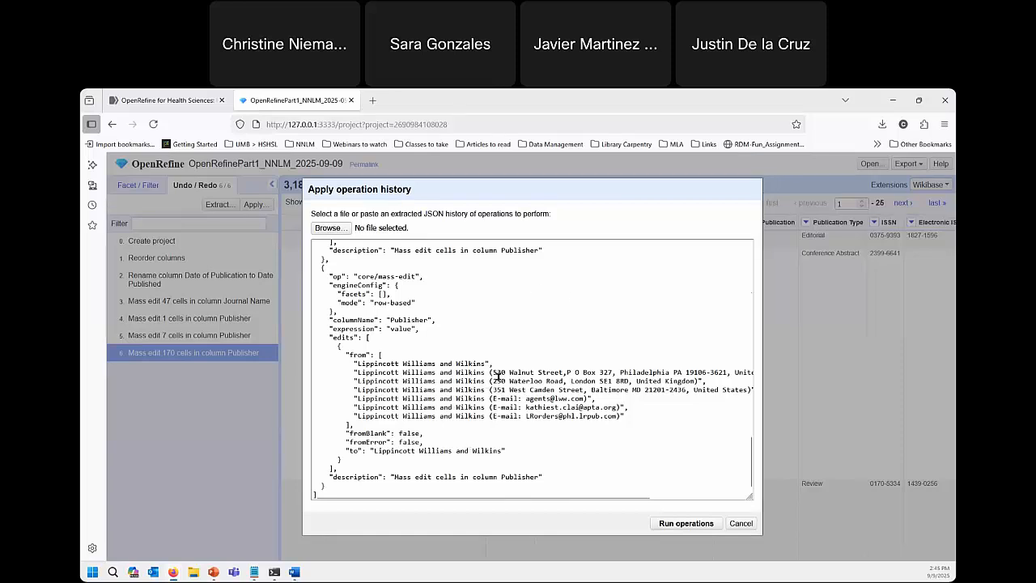
click(753, 525)
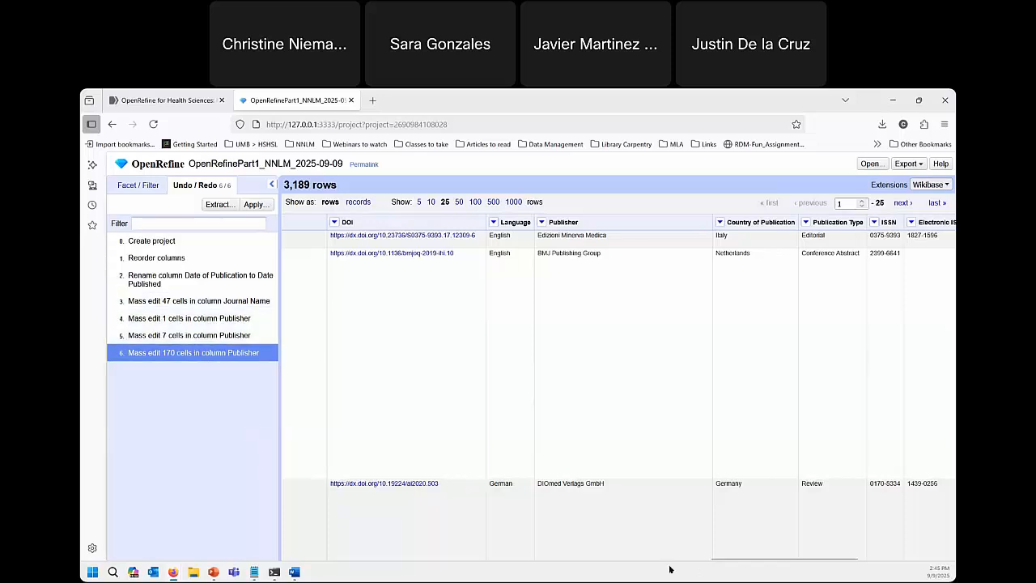
Export the cleaned project data as an Excel 2007+ (.xlsx) file and dismiss the downloads list
scroll(651, 550, down, 1)
scroll(651, 551, up, 1)
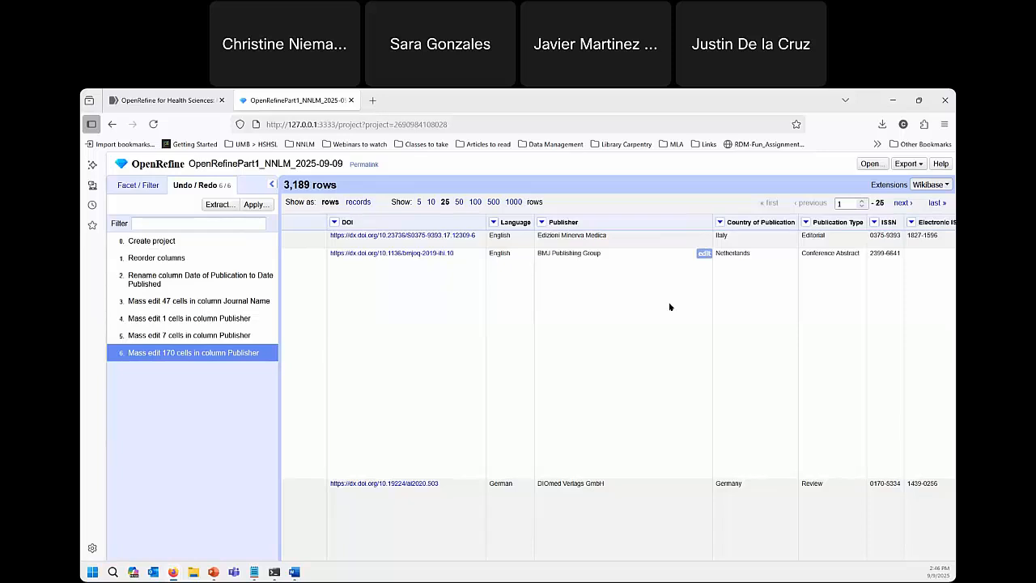
click(907, 165)
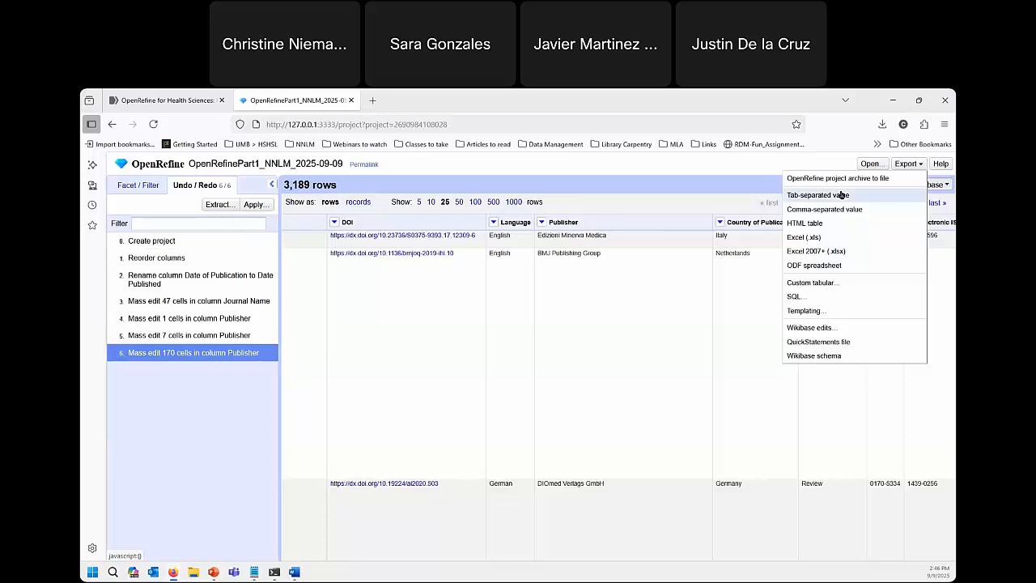
click(805, 252)
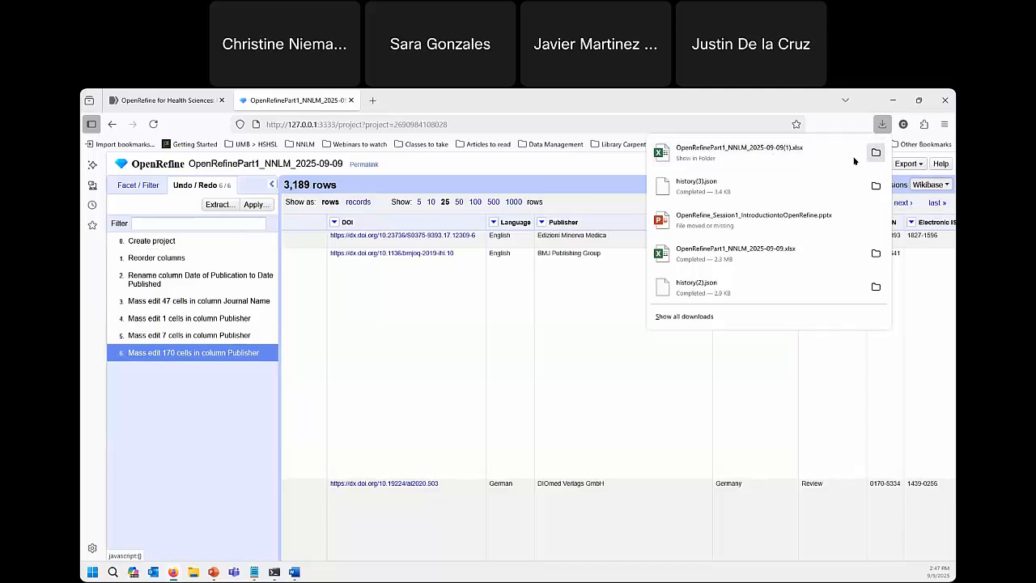
click(762, 436)
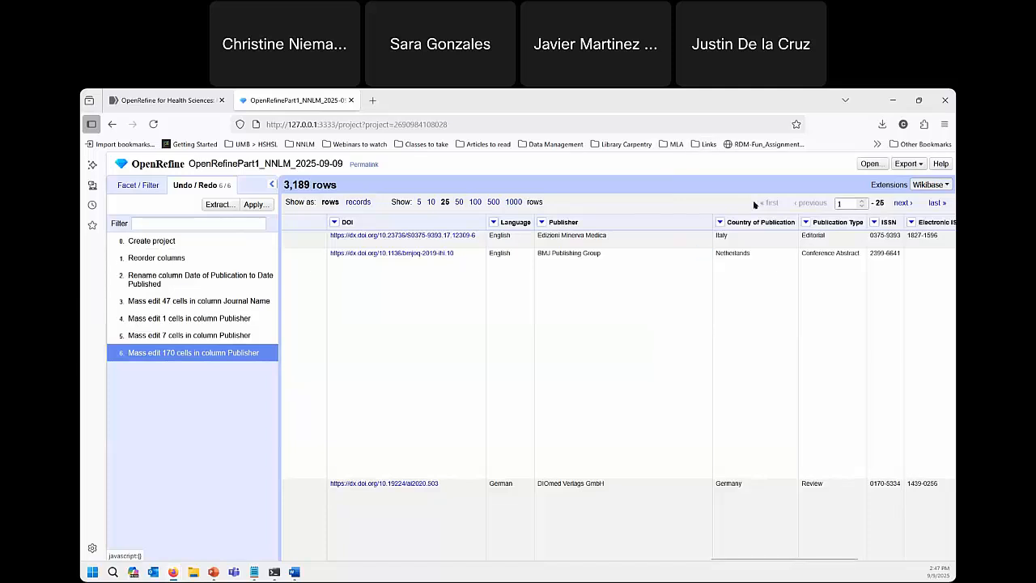
Examine the project's total row count above the data grid, and return to the facets and filters overview
scroll(694, 510, down, 1)
scroll(695, 506, up, 1)
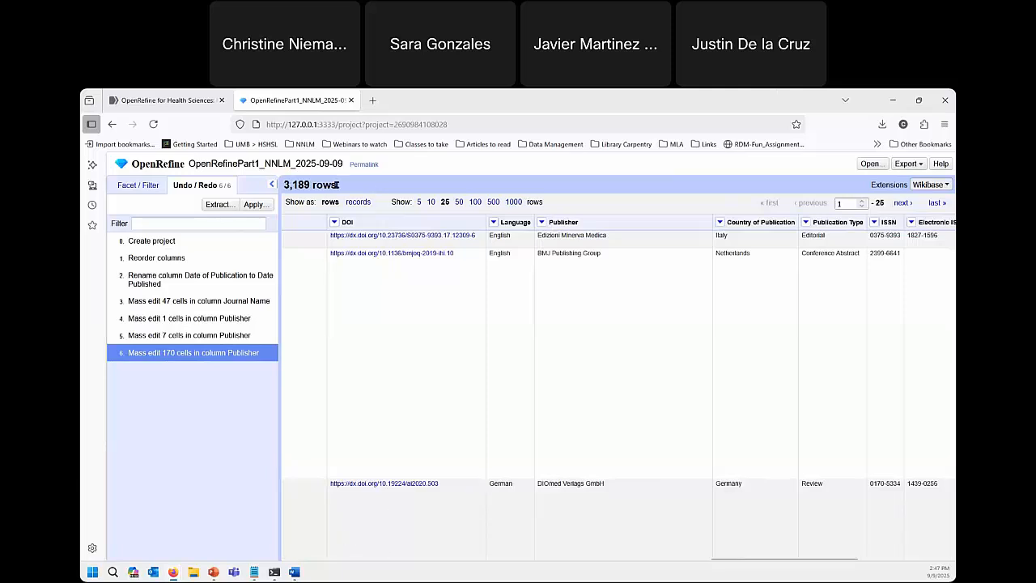
triple_click(337, 184)
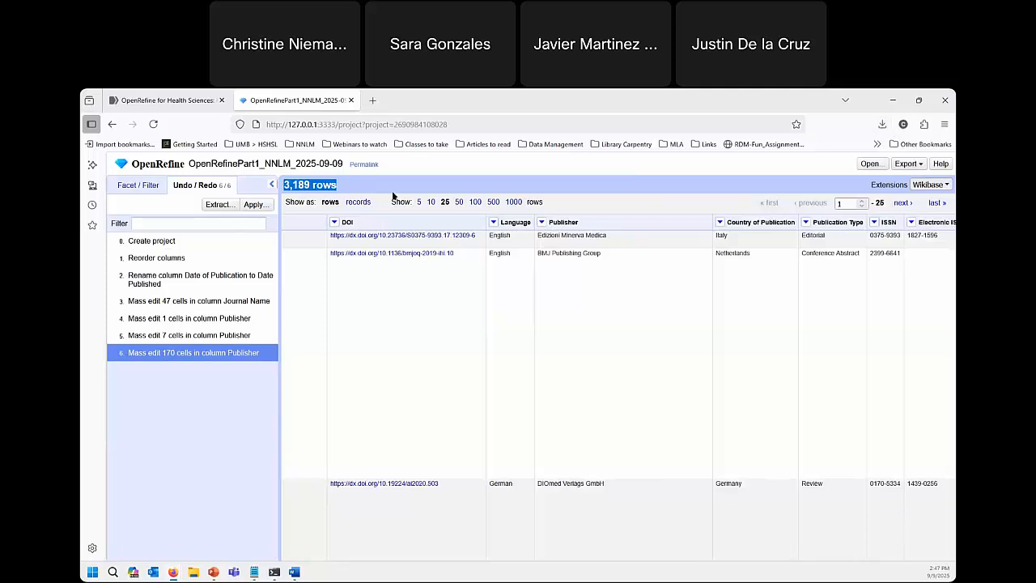
mouse_move(288, 184)
mouse_down()
mouse_move(336, 185)
mouse_move(286, 186)
mouse_up()
click(285, 185)
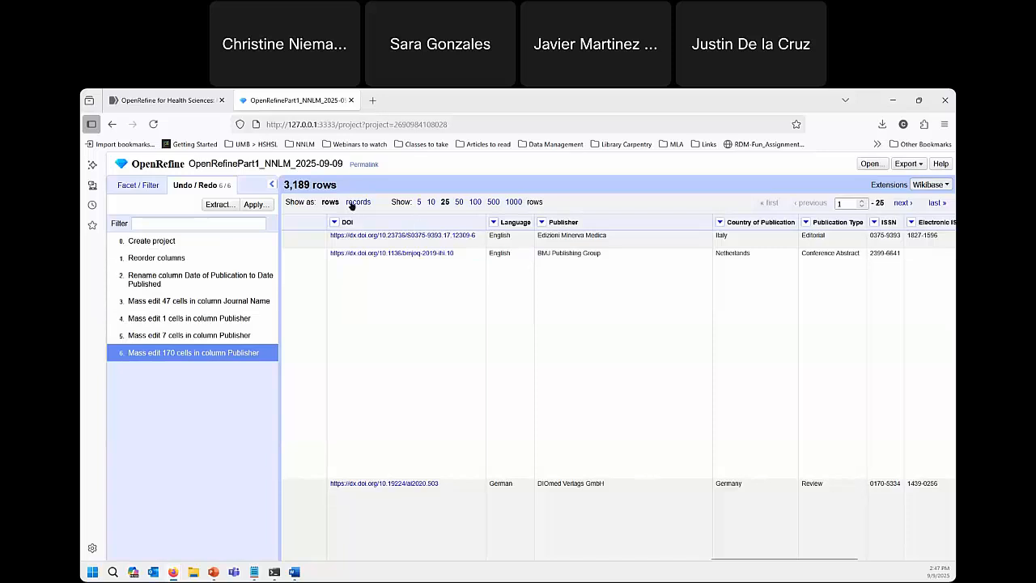
drag(285, 185, 336, 185)
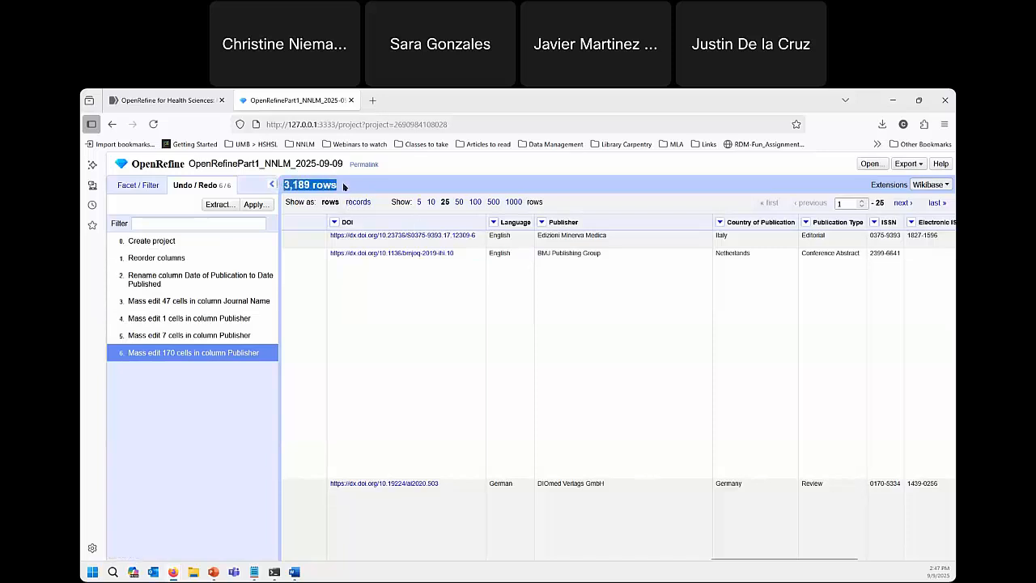
click(295, 235)
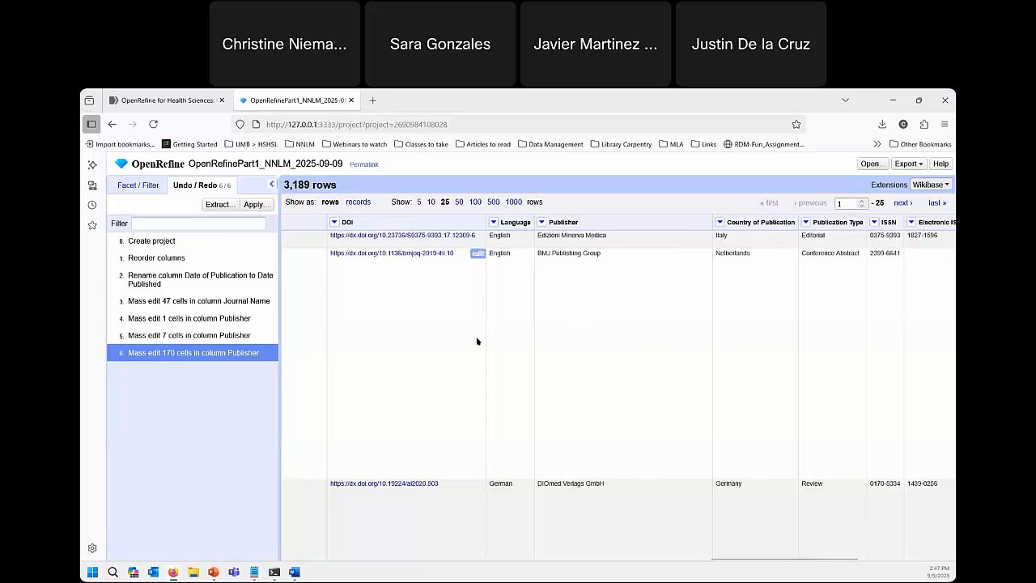
click(140, 185)
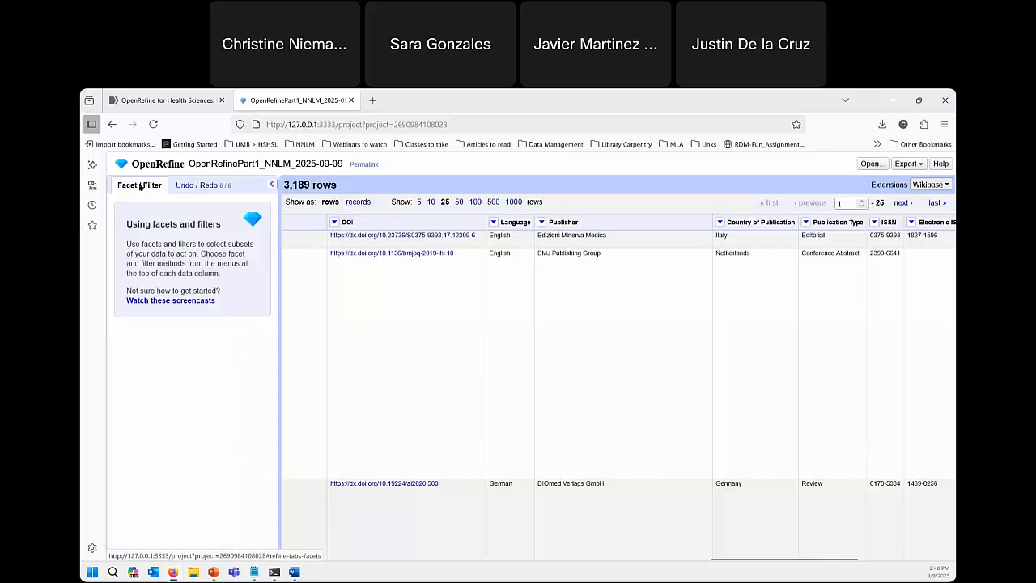